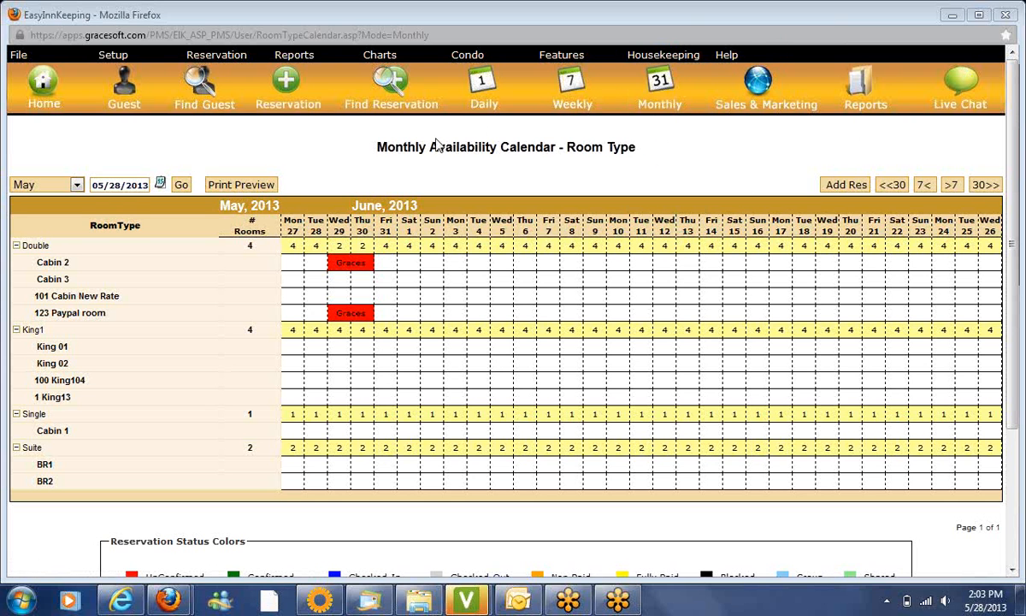
# Open a blank Quick Reservation form (# 771) from the Reservation menu
pyautogui.moveTo(241, 64)
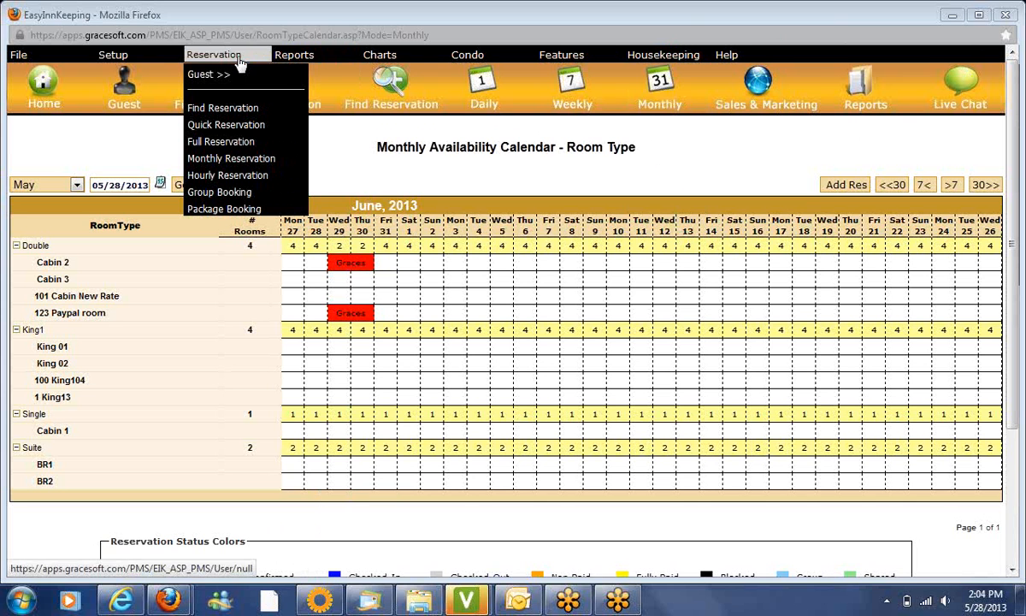
pyautogui.click(231, 129)
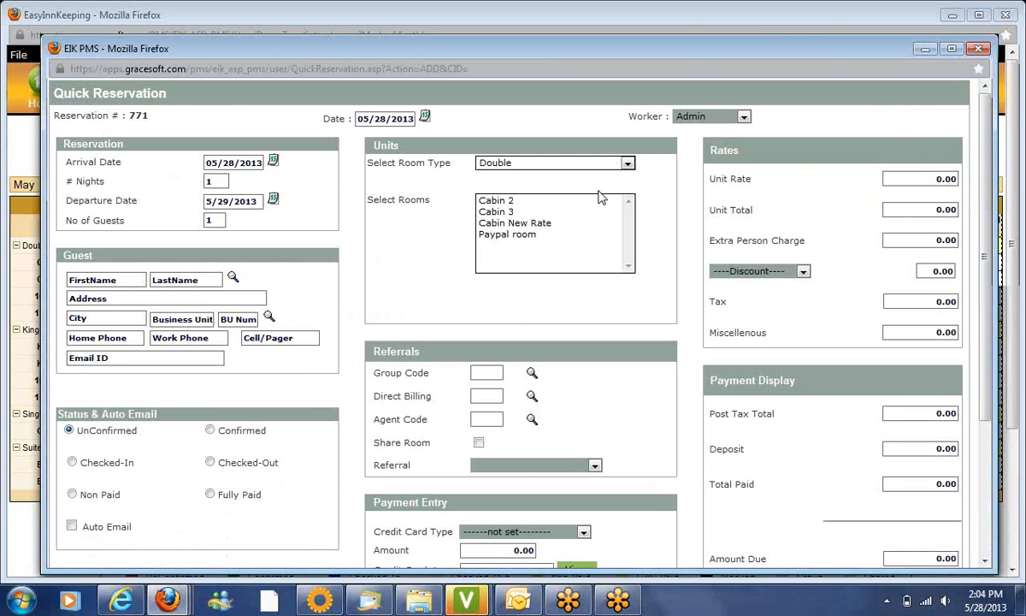
# Enter the guest's first and last name, street address, city and state
pyautogui.click(125, 278)
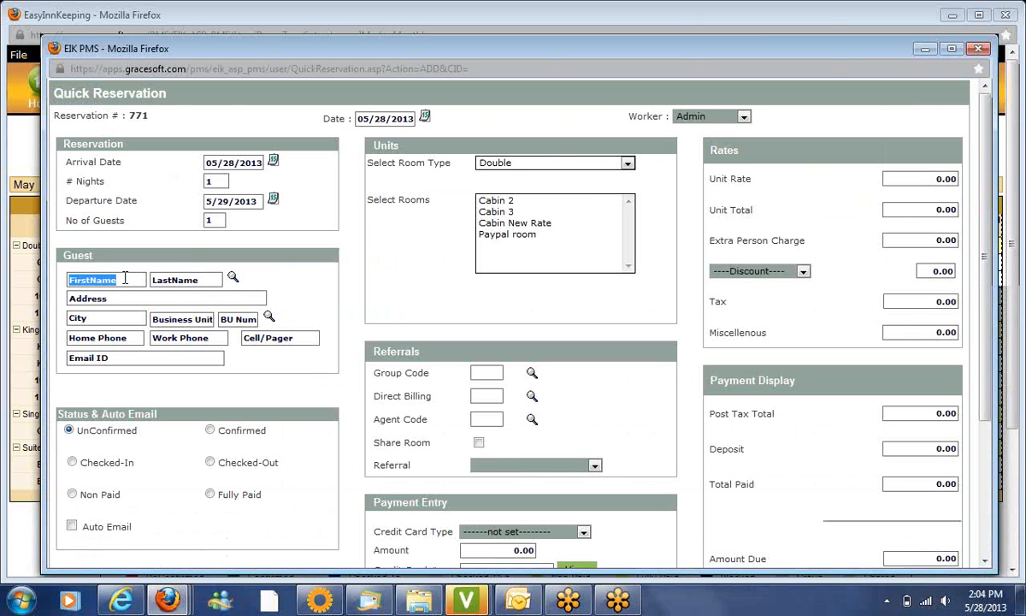
pyautogui.press('Tab')
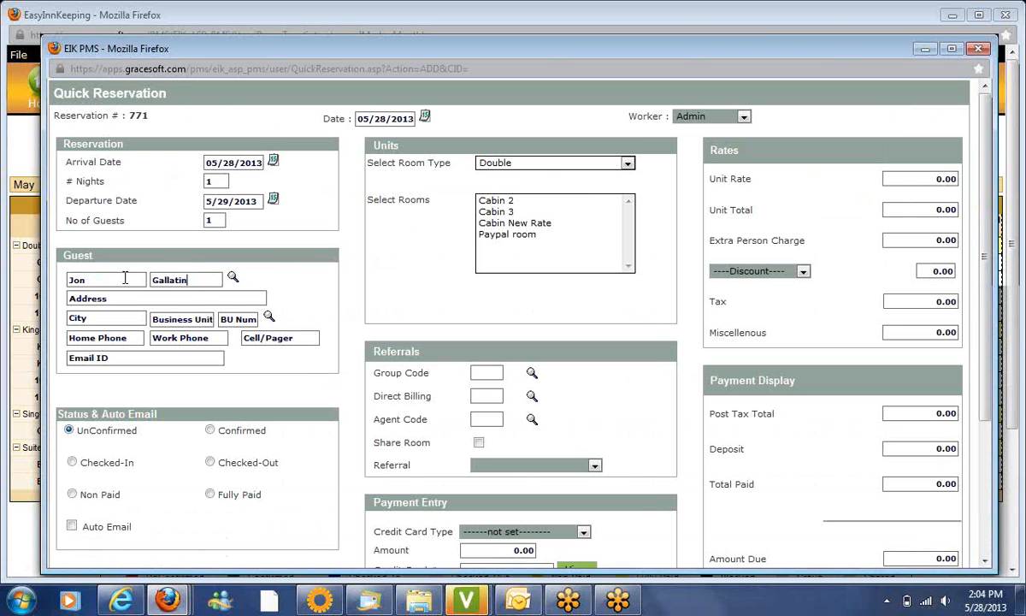
pyautogui.press('Tab')
pyautogui.click(121, 296)
pyautogui.press('Tab')
pyautogui.press('Tab')
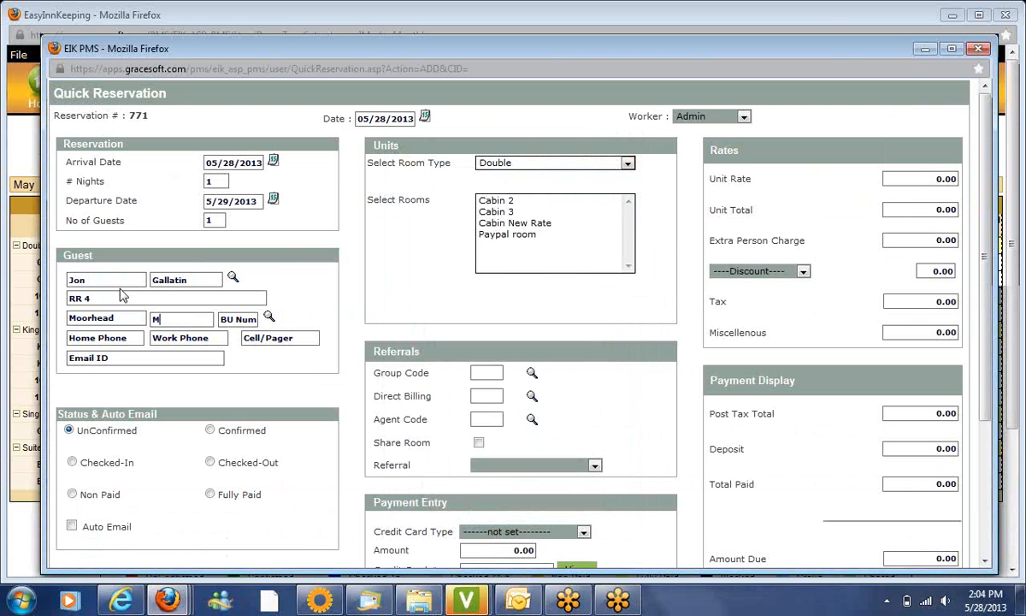
# Add the guest's zip code, home phone and e-mail, and book Cabin 2
pyautogui.press('Tab')
pyautogui.write('56560')
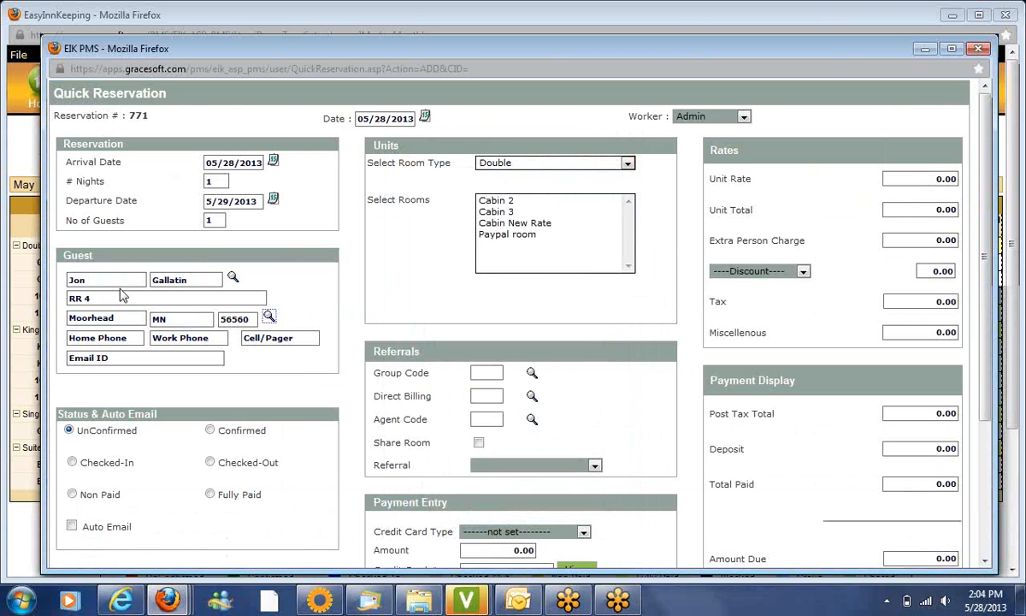
pyautogui.press('Tab')
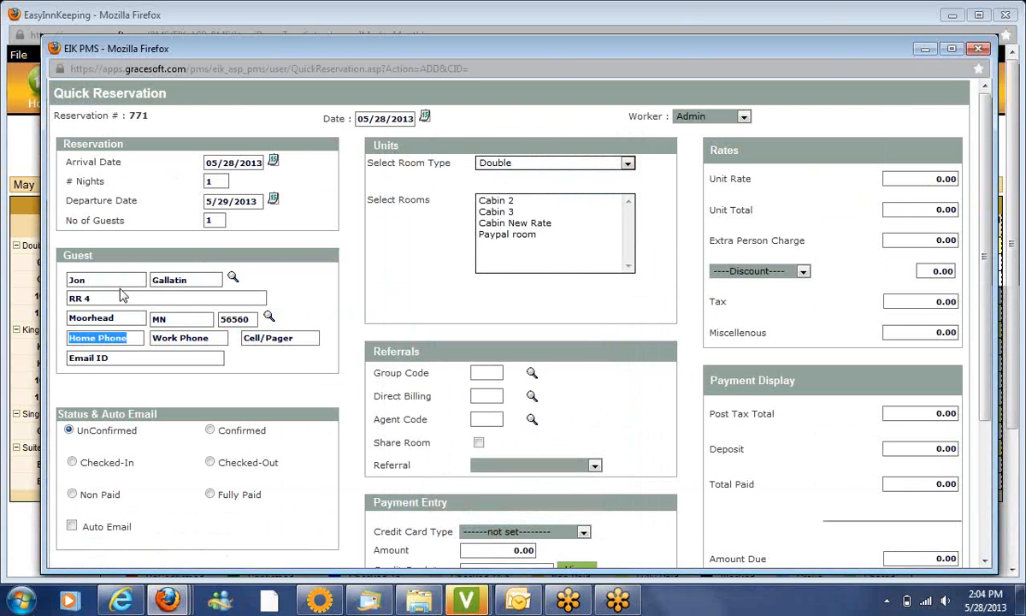
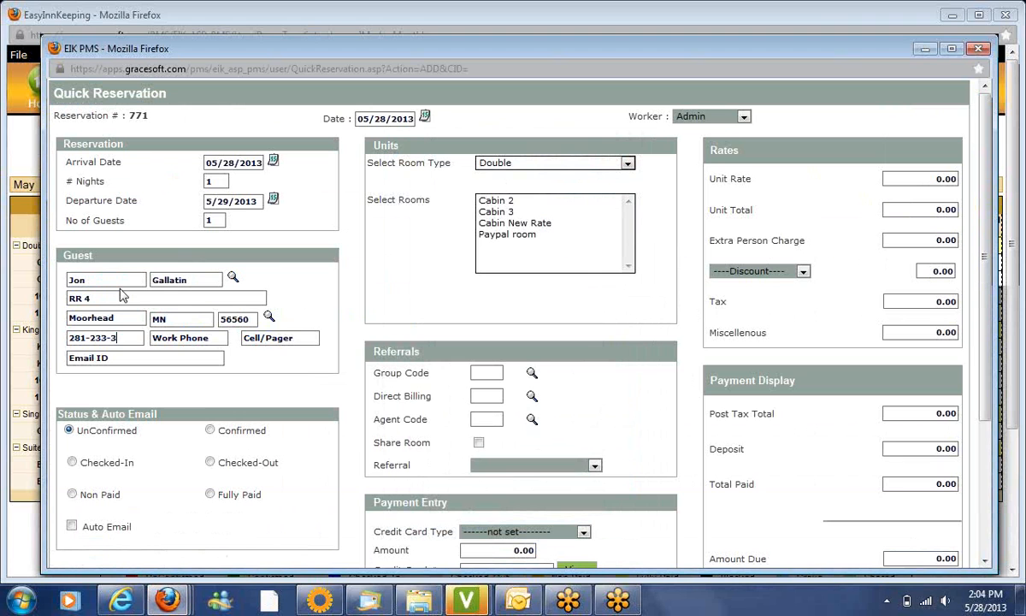
pyautogui.press('Tab')
pyautogui.press('Tab')
pyautogui.press('Tab')
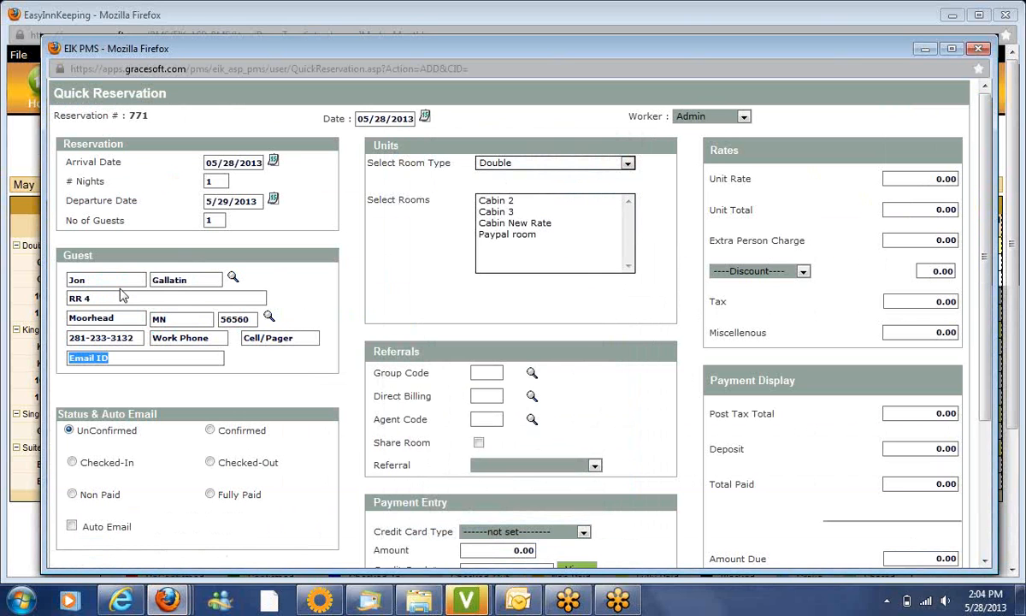
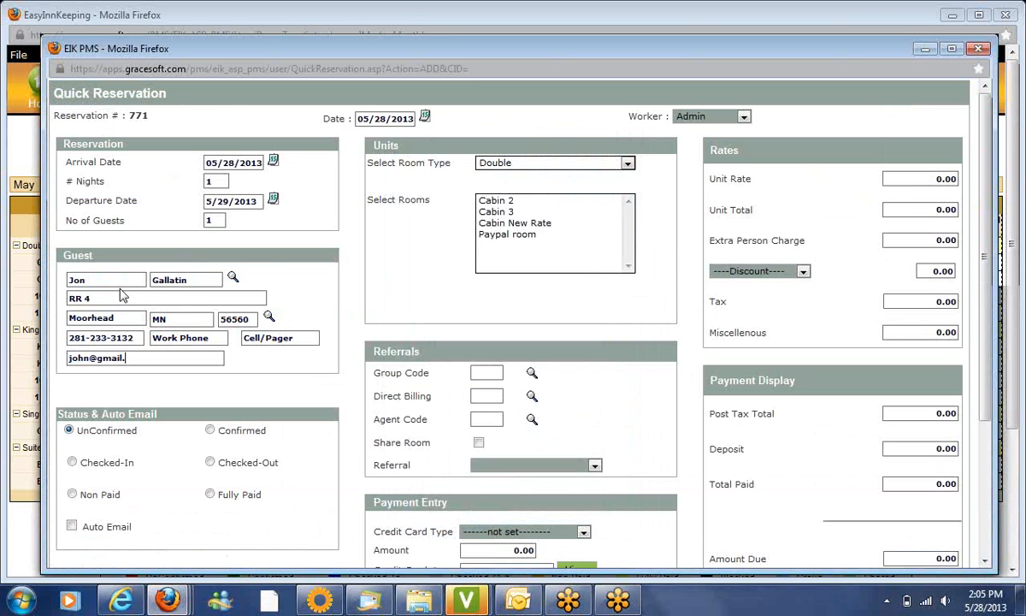
pyautogui.click(511, 200)
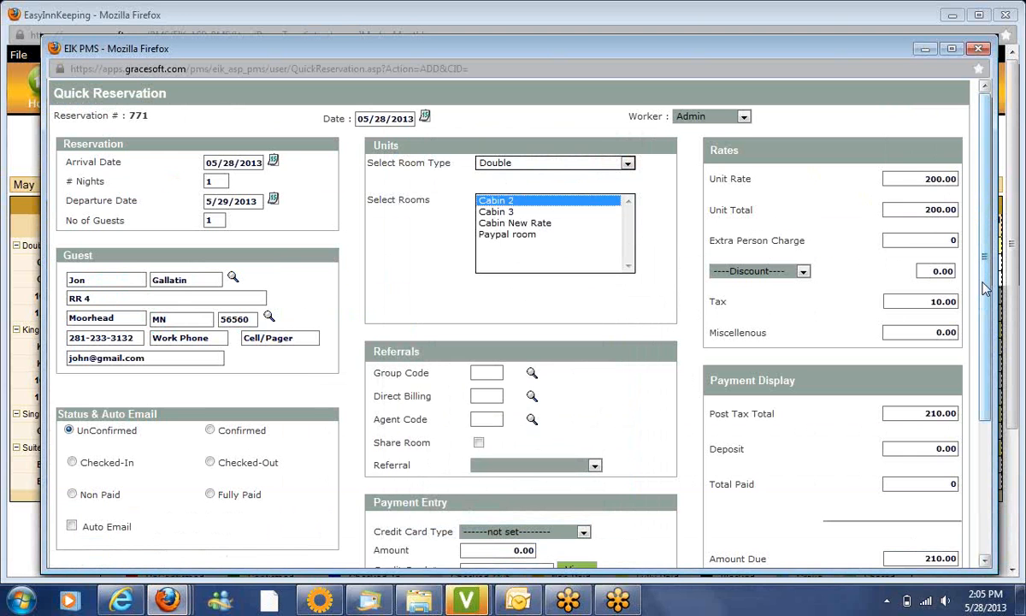
# Choose VisaCard Payment, enter the card number and set the expiry to 09/2017
pyautogui.moveTo(985, 289); pyautogui.dragTo(991, 363)
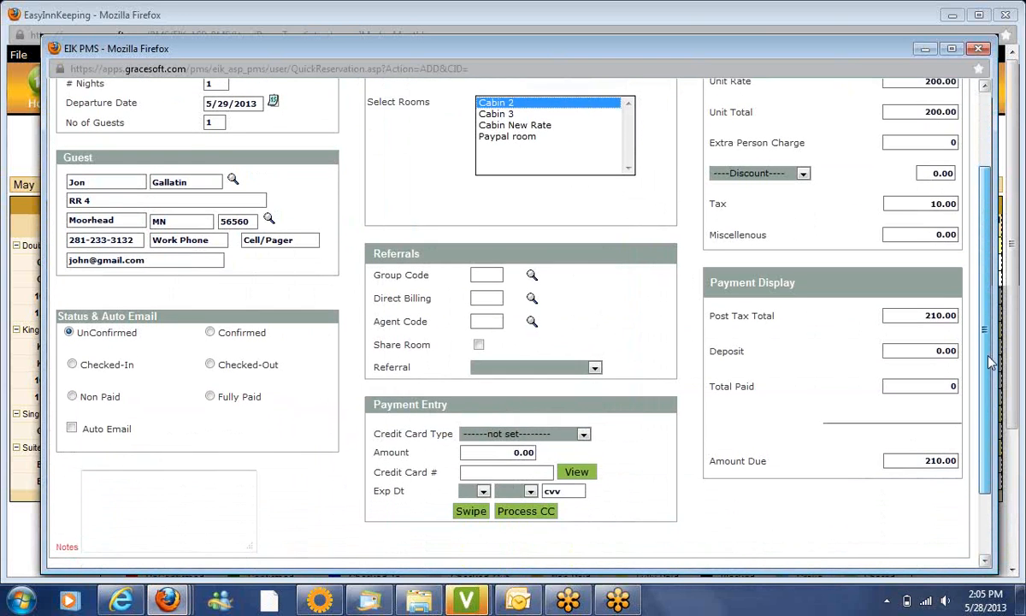
pyautogui.click(515, 430)
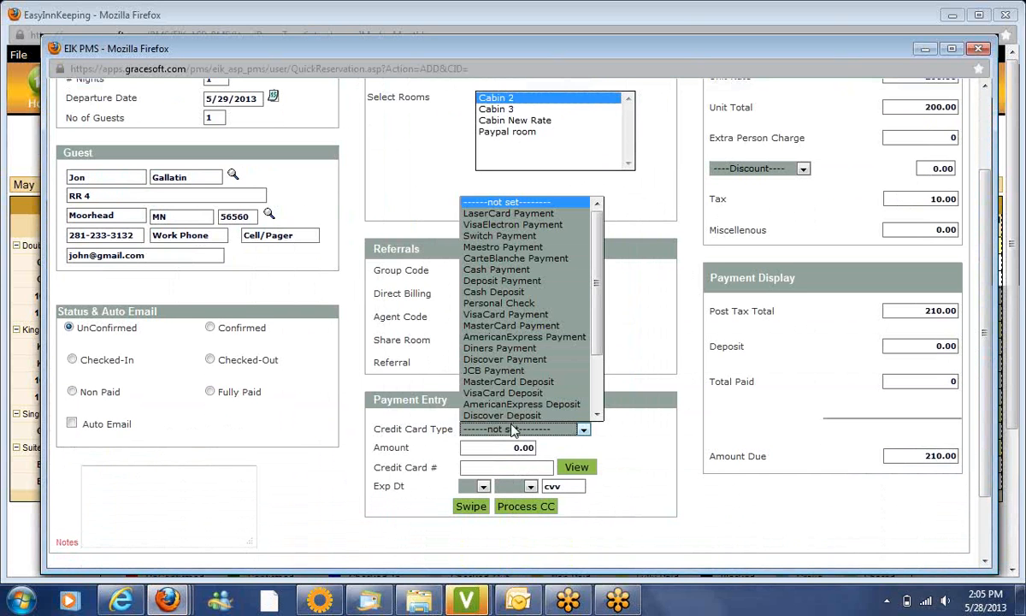
pyautogui.press('c')
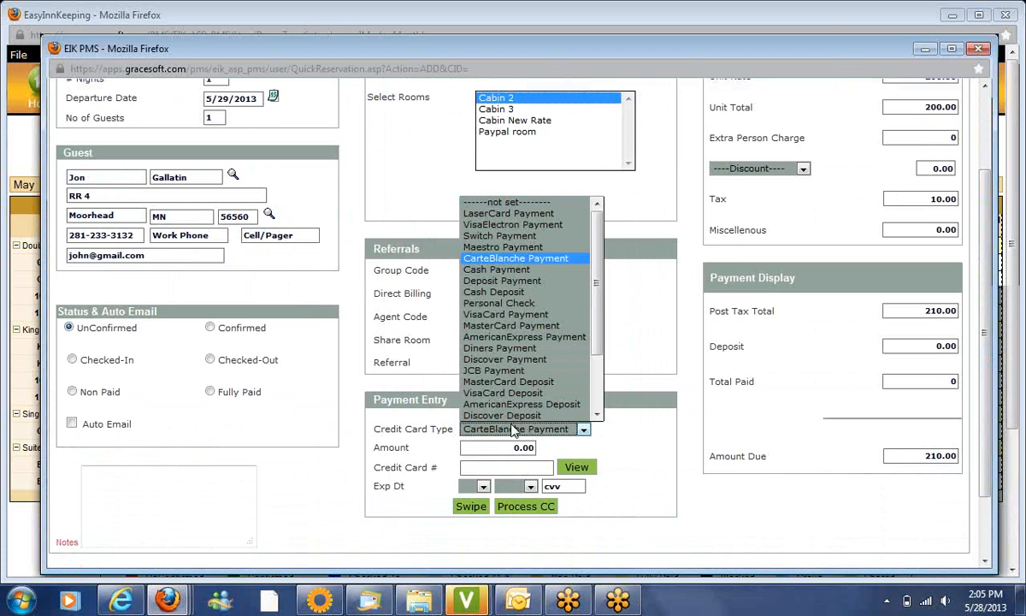
pyautogui.click(500, 314)
pyautogui.click(511, 468)
pyautogui.write('4')
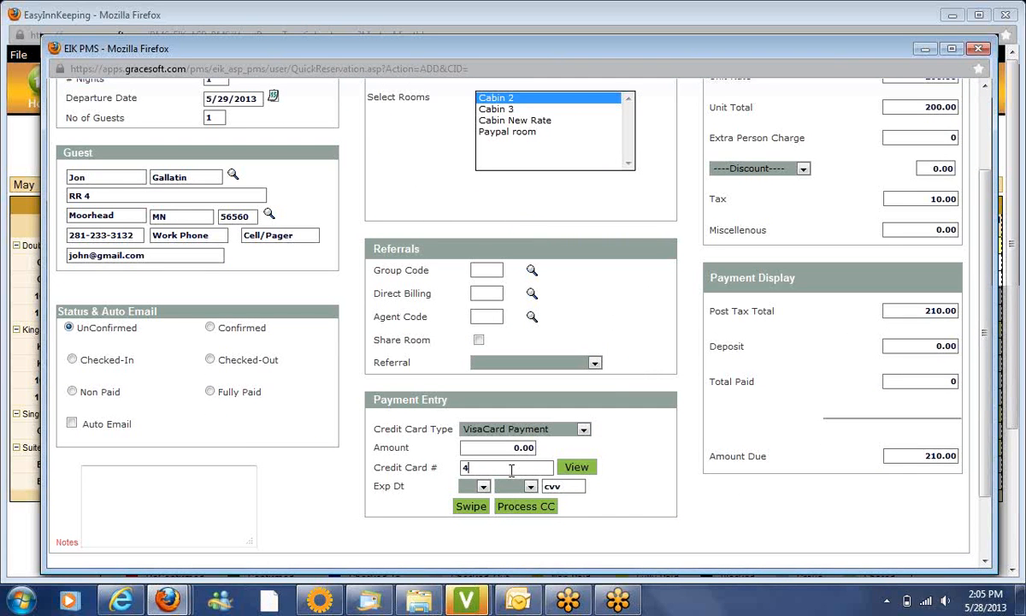
pyautogui.write('111111111111111')
pyautogui.click(476, 486)
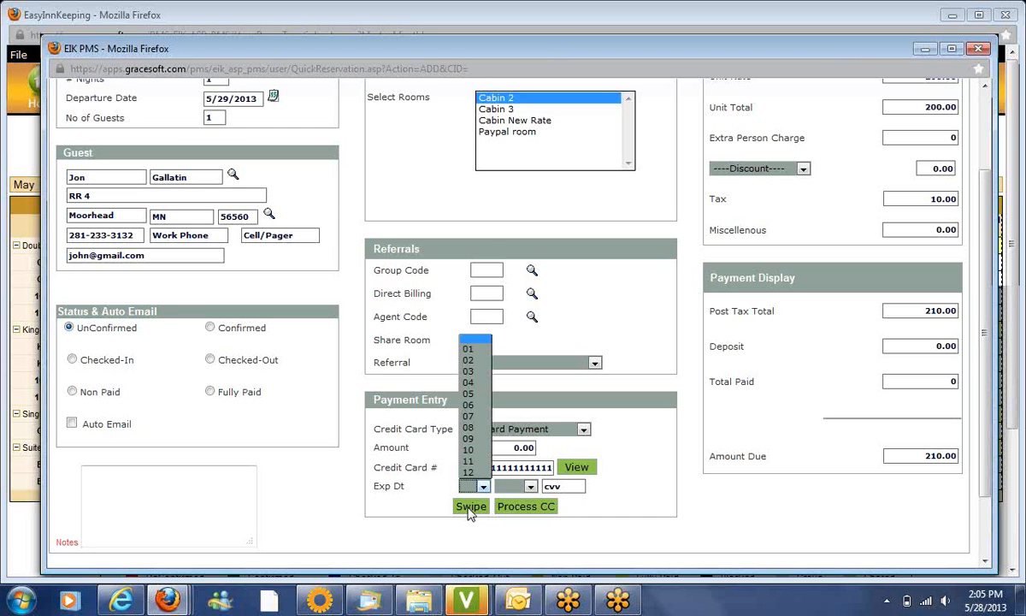
pyautogui.click(476, 440)
pyautogui.click(513, 485)
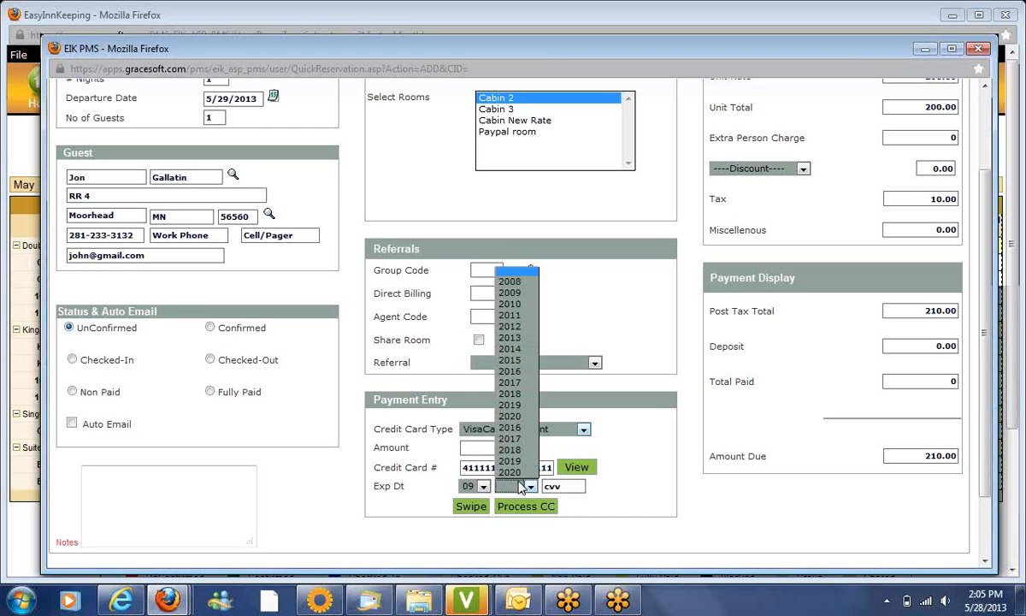
pyautogui.click(510, 383)
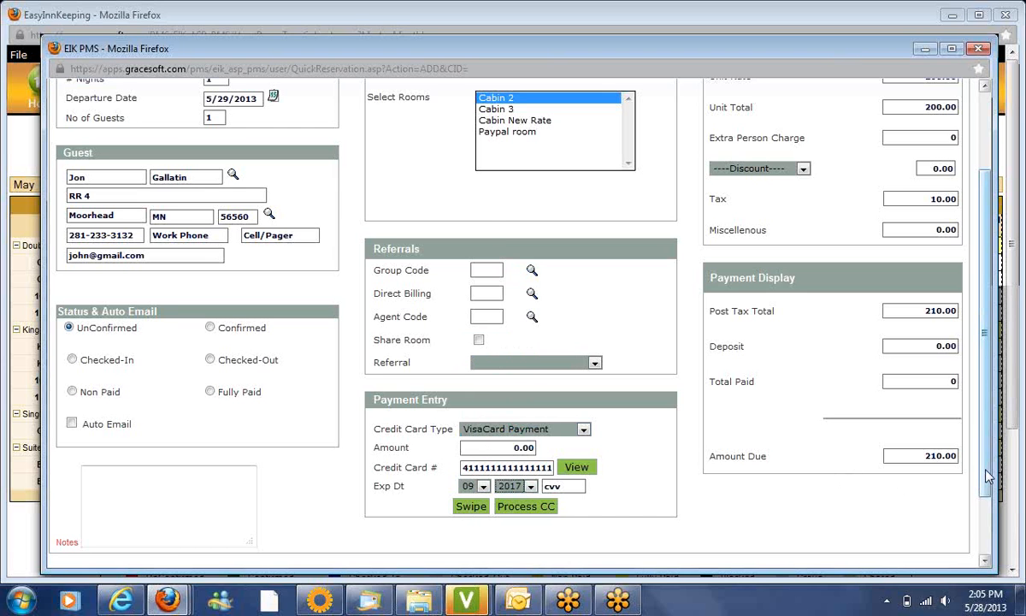
pyautogui.moveTo(988, 476); pyautogui.dragTo(988, 397)
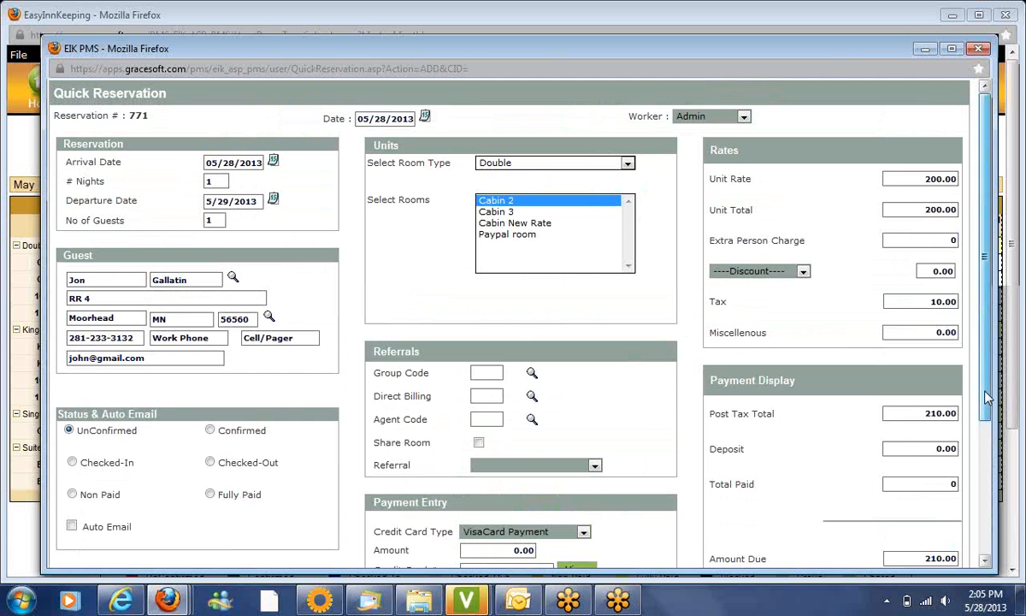
pyautogui.moveTo(988, 398); pyautogui.dragTo(990, 532)
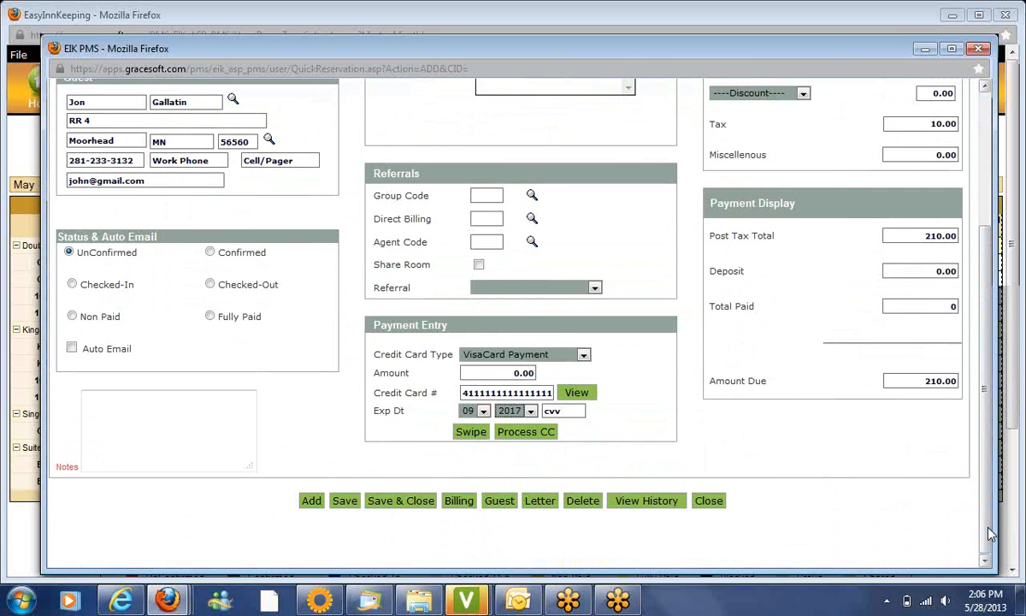
# Save and close reservation # 771, then begin Full Reservation # 772
pyautogui.click(393, 503)
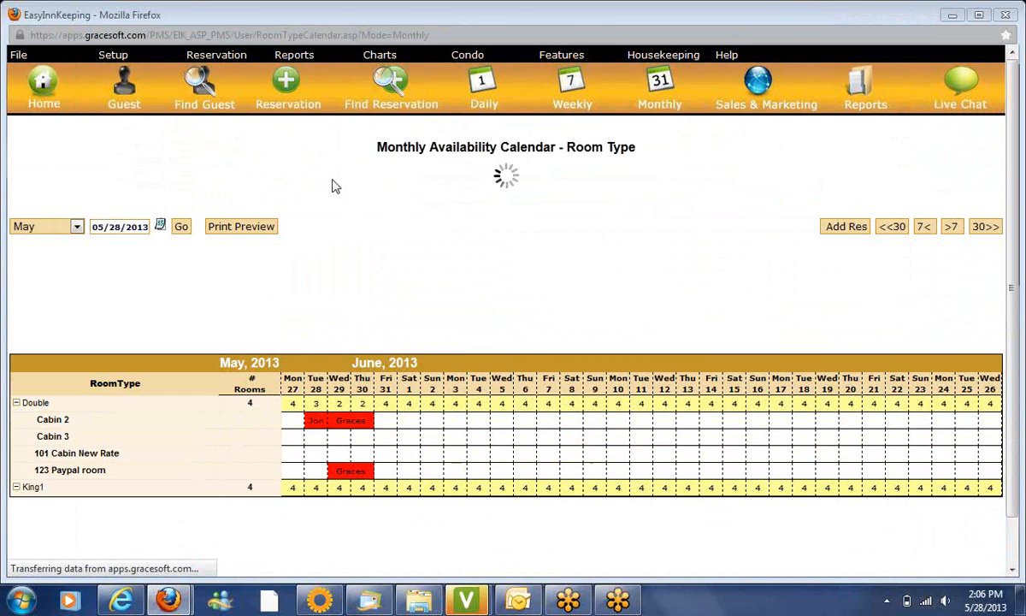
pyautogui.moveTo(227, 65)
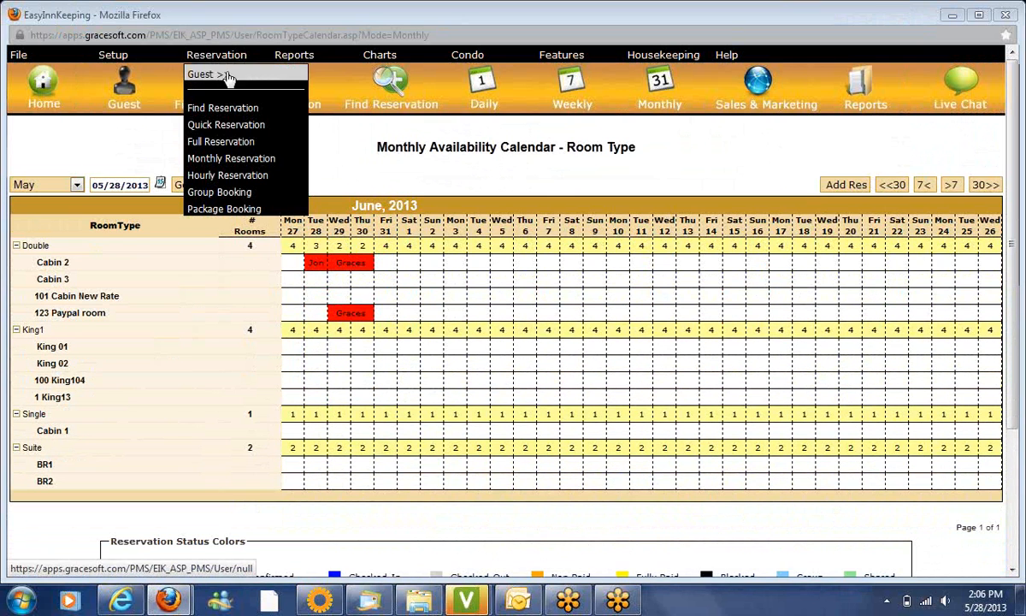
pyautogui.click(232, 144)
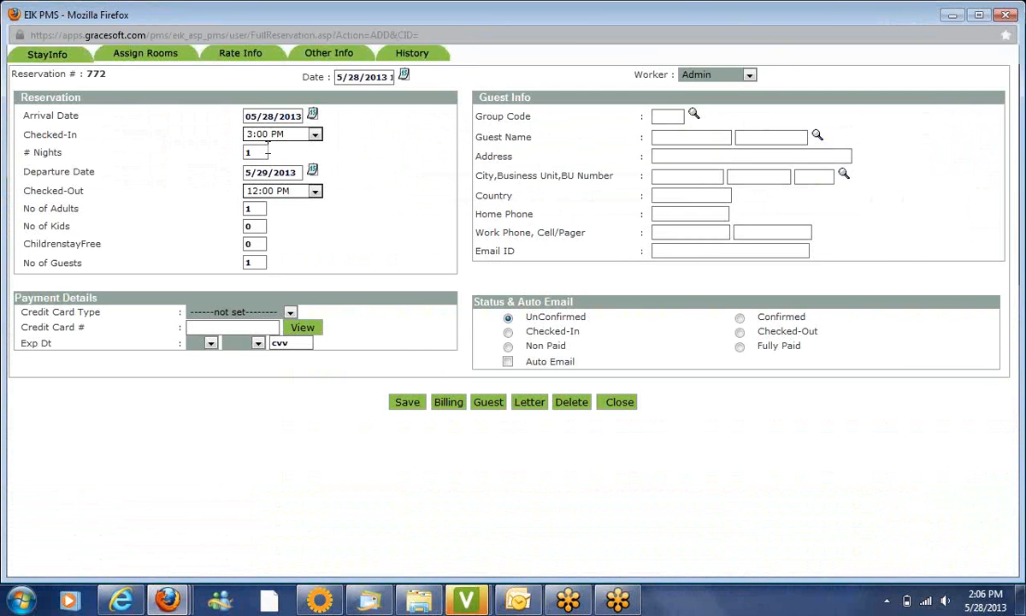
# Set the reservation's number of nights to 2
pyautogui.doubleClick(266, 152)
pyautogui.write('2')
pyautogui.press('Tab')
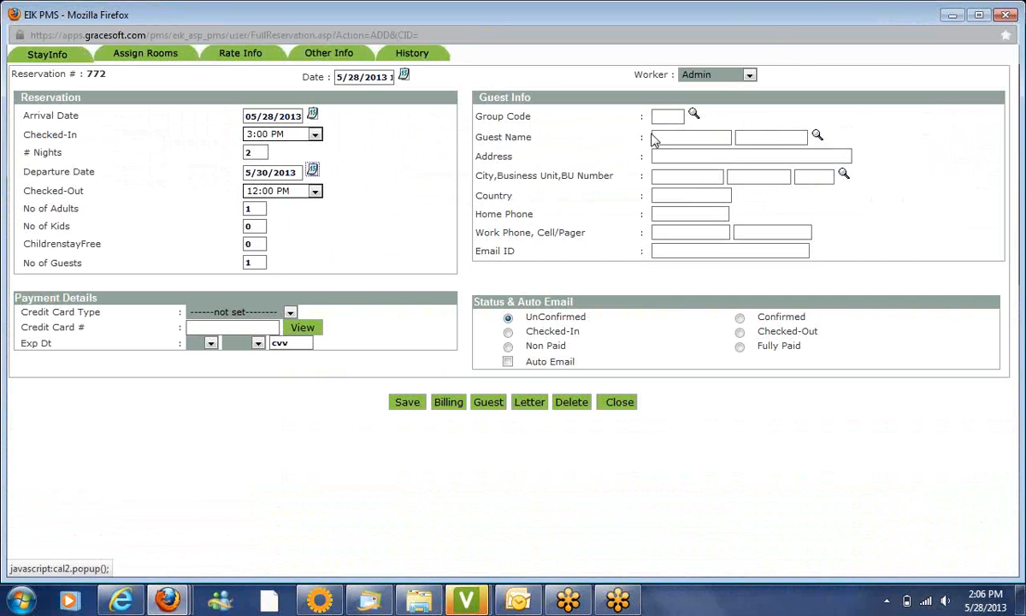
# Find the existing guest by first name and attach them to the reservation
pyautogui.click(817, 138)
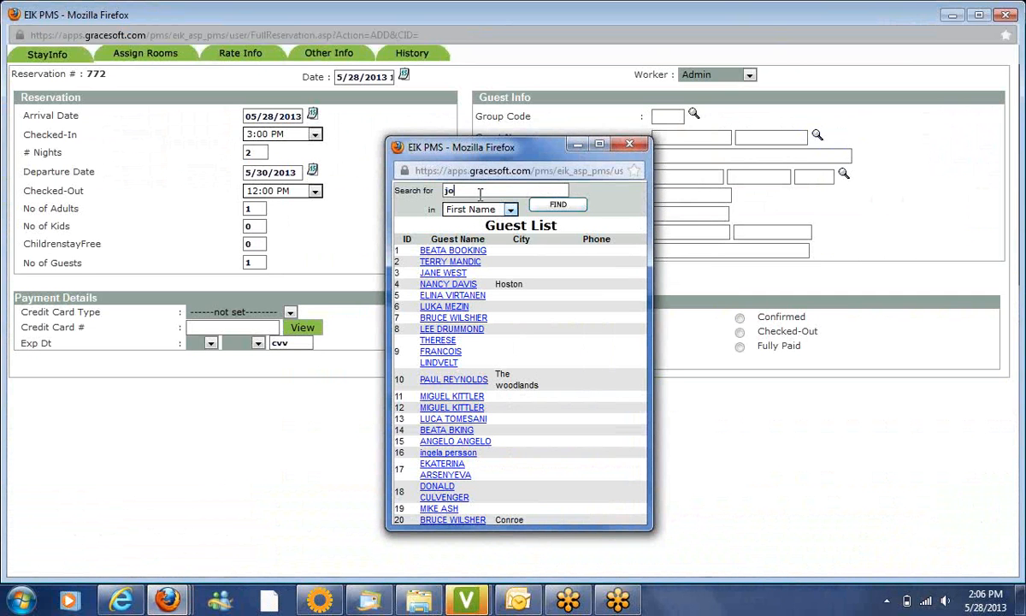
pyautogui.write('jon')
pyautogui.click(576, 208)
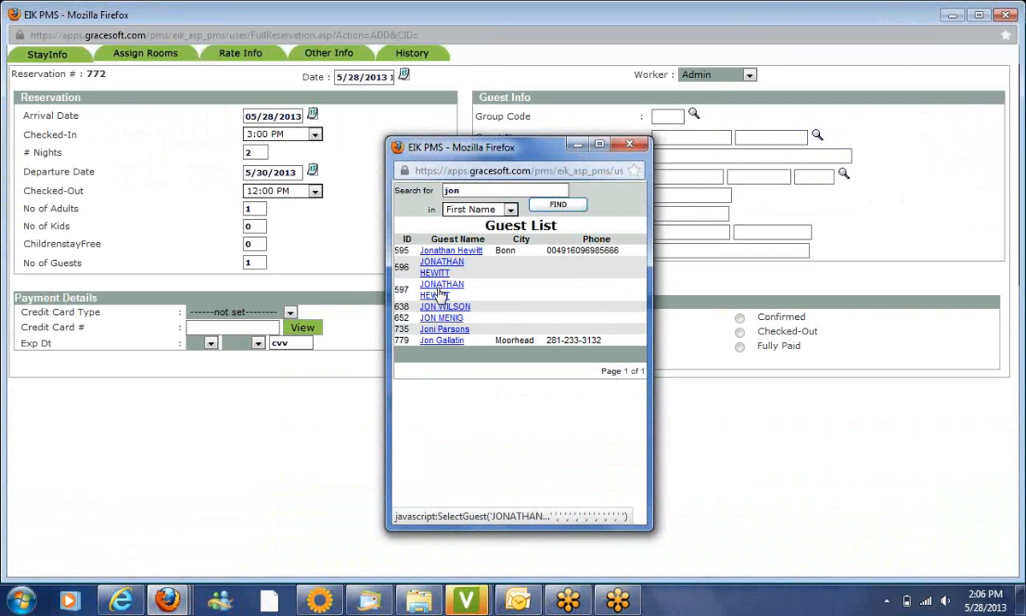
pyautogui.click(438, 293)
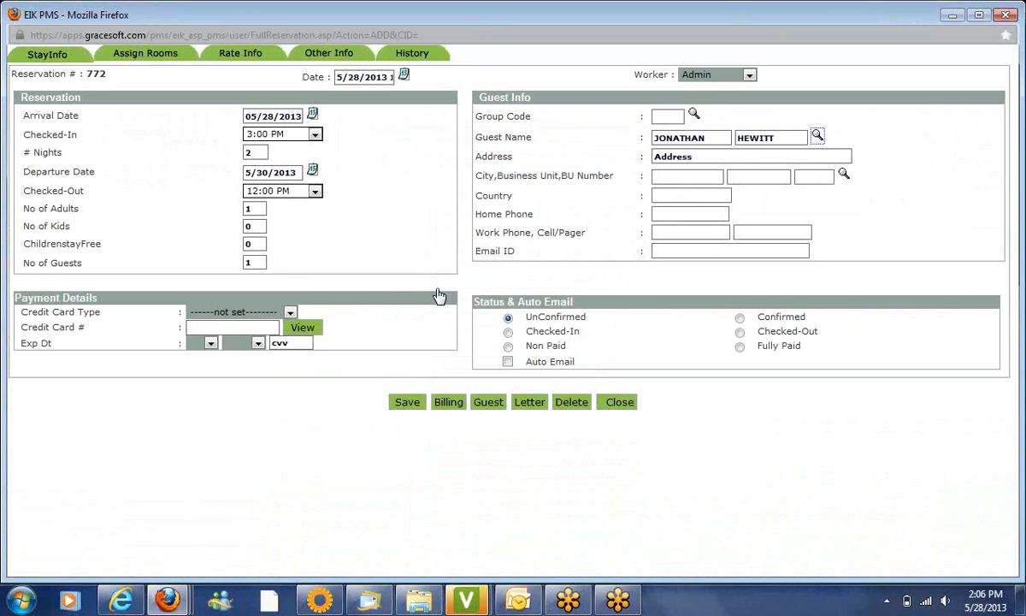
# Set the payment type to MasterCard Payment and enter the card number
pyautogui.click(240, 313)
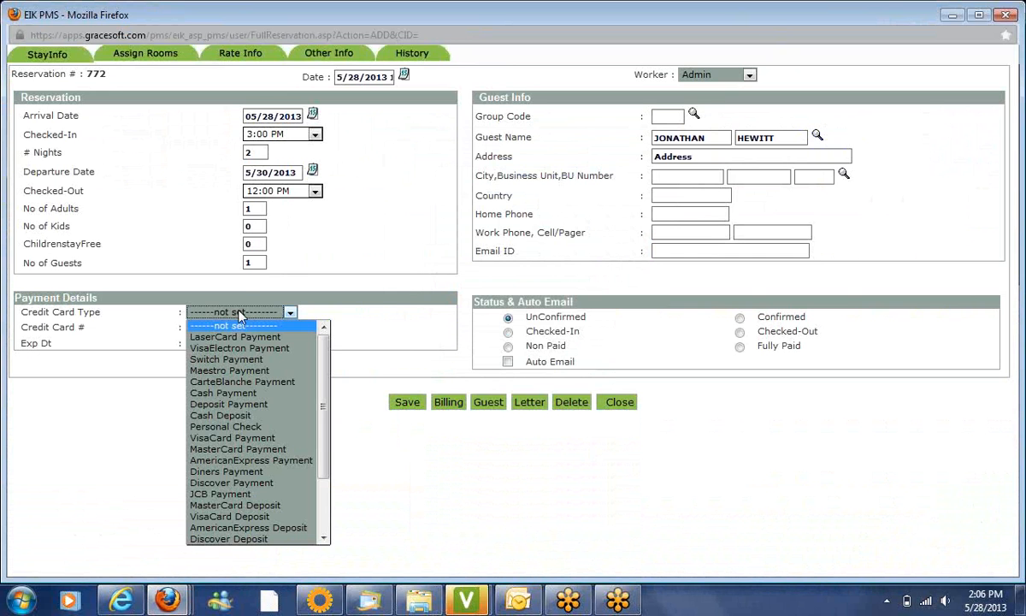
pyautogui.press('m')
pyautogui.press('m')
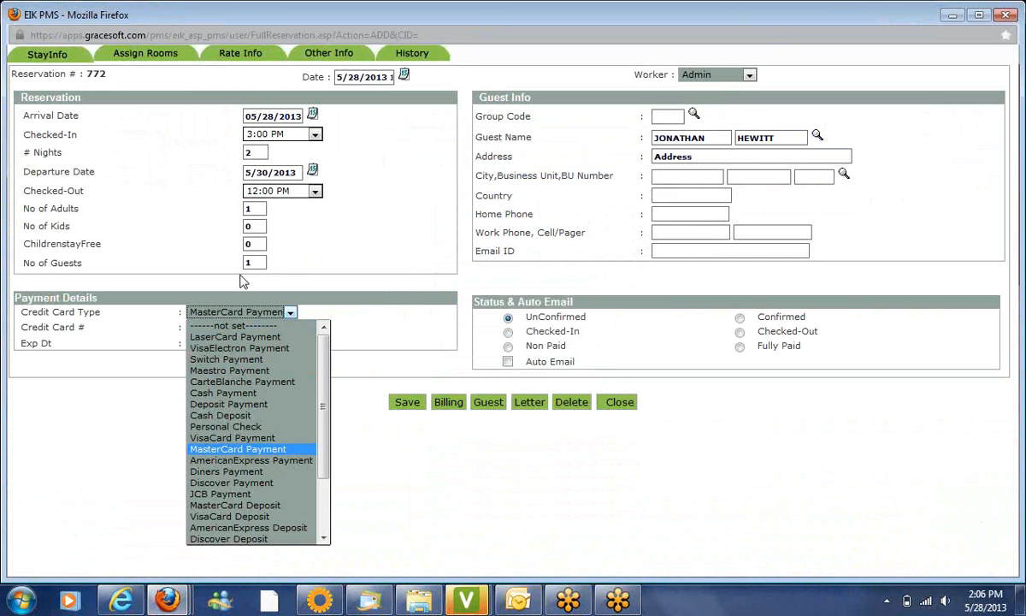
pyautogui.press('Return')
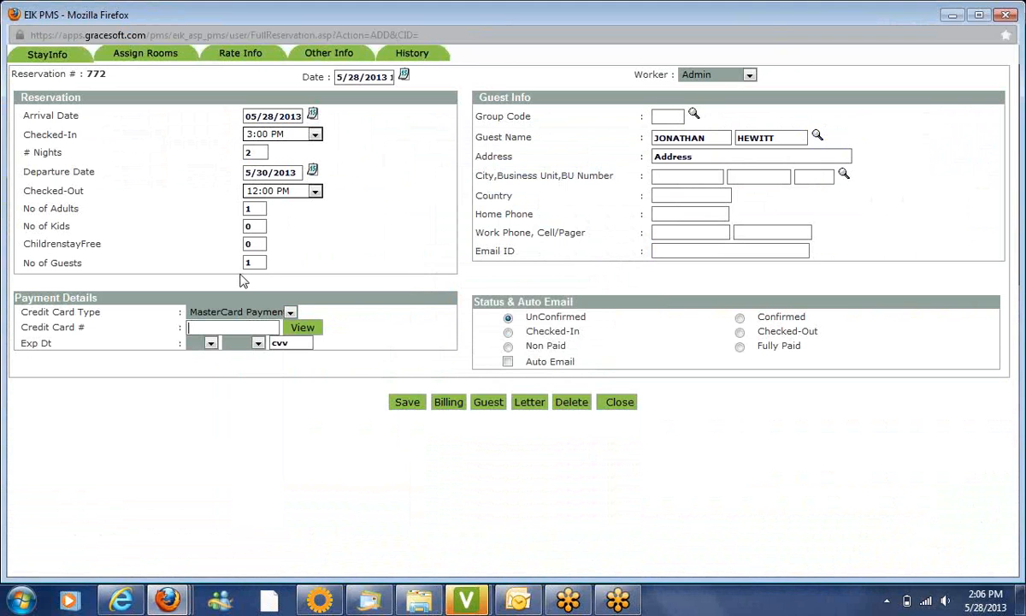
pyautogui.press('Tab')
pyautogui.write('5411111111111111')
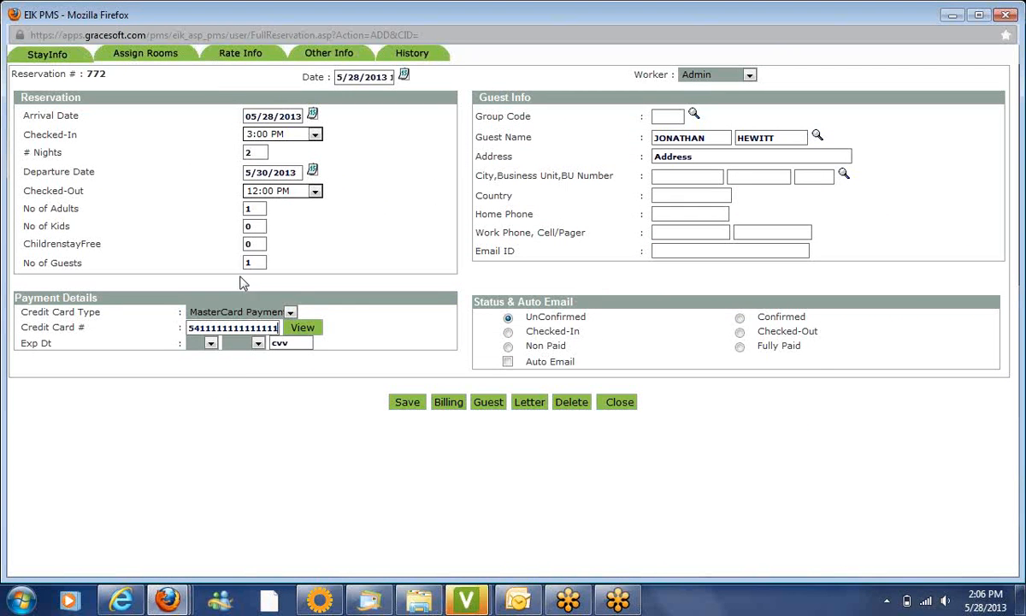
# Set the card expiry to 04/2015 and save reservation # 772
pyautogui.click(210, 343)
pyautogui.click(195, 397)
pyautogui.click(246, 347)
pyautogui.click(238, 375)
pyautogui.click(248, 344)
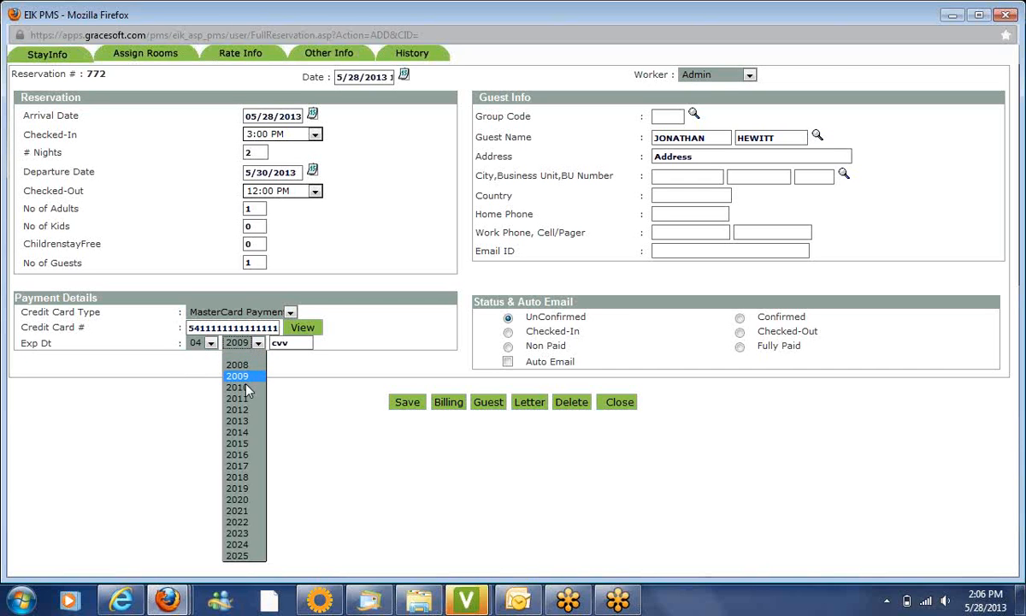
pyautogui.click(244, 443)
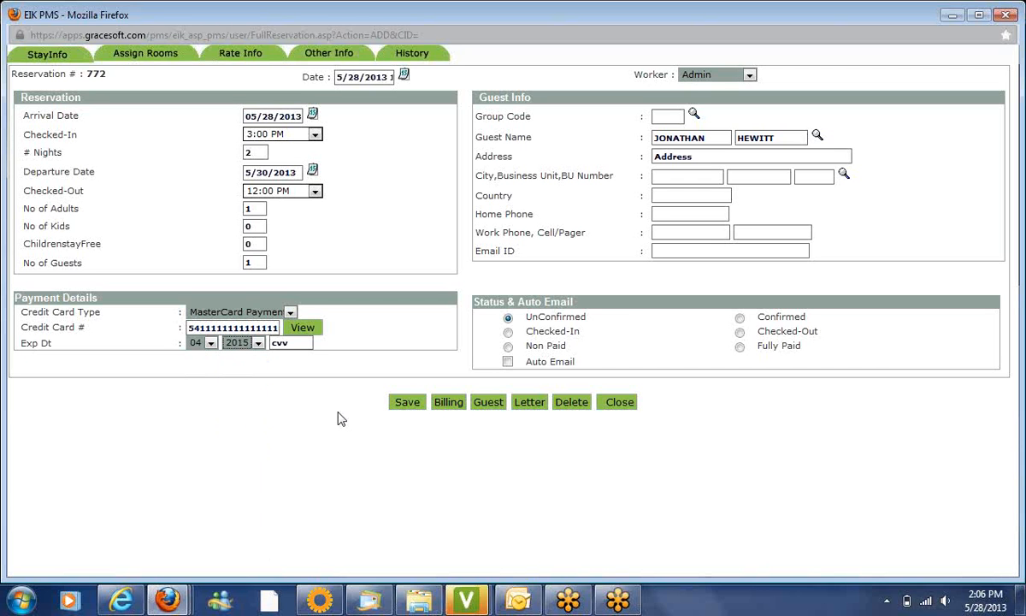
pyautogui.click(407, 403)
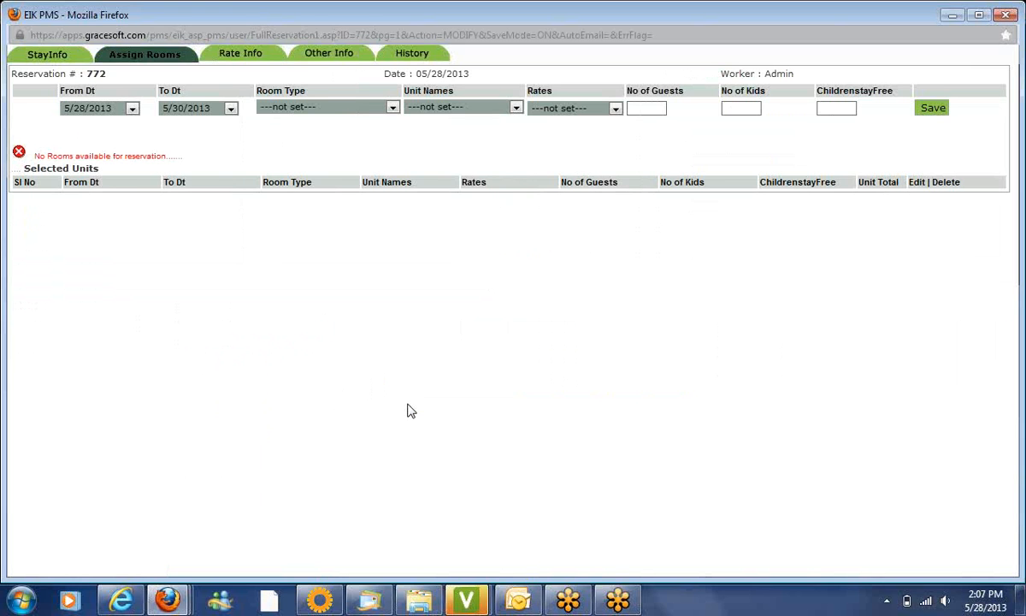
# Add Single room Cabin 1 for 2 guests, 0 kids, 0 free children
pyautogui.click(370, 108)
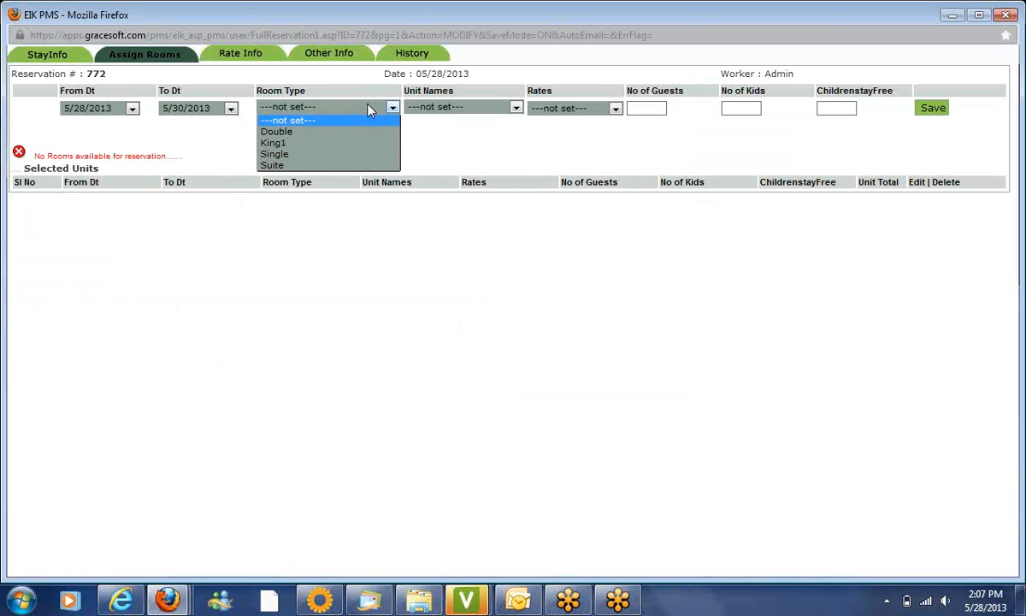
pyautogui.click(339, 156)
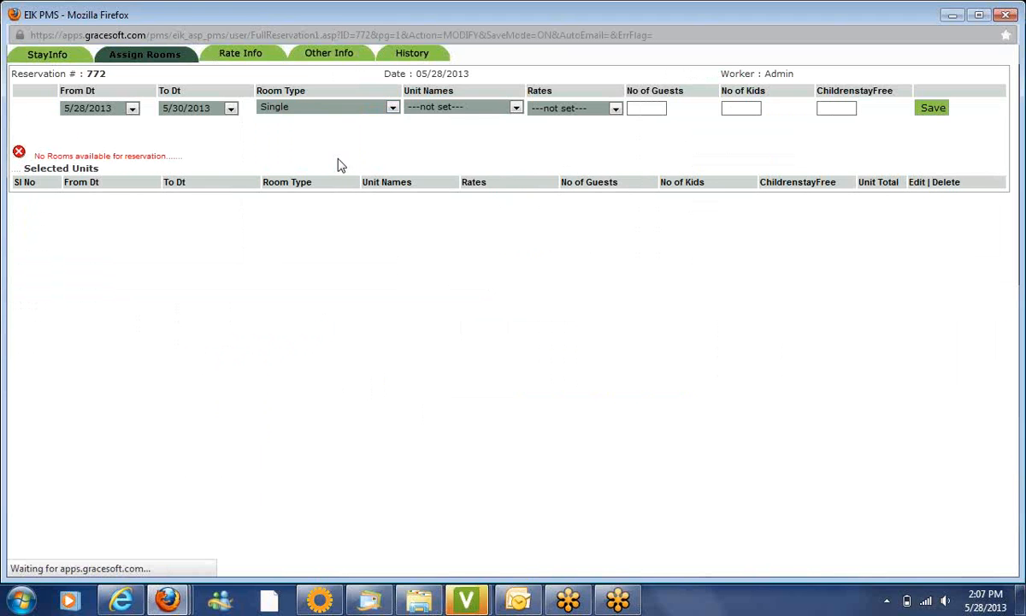
pyautogui.click(514, 111)
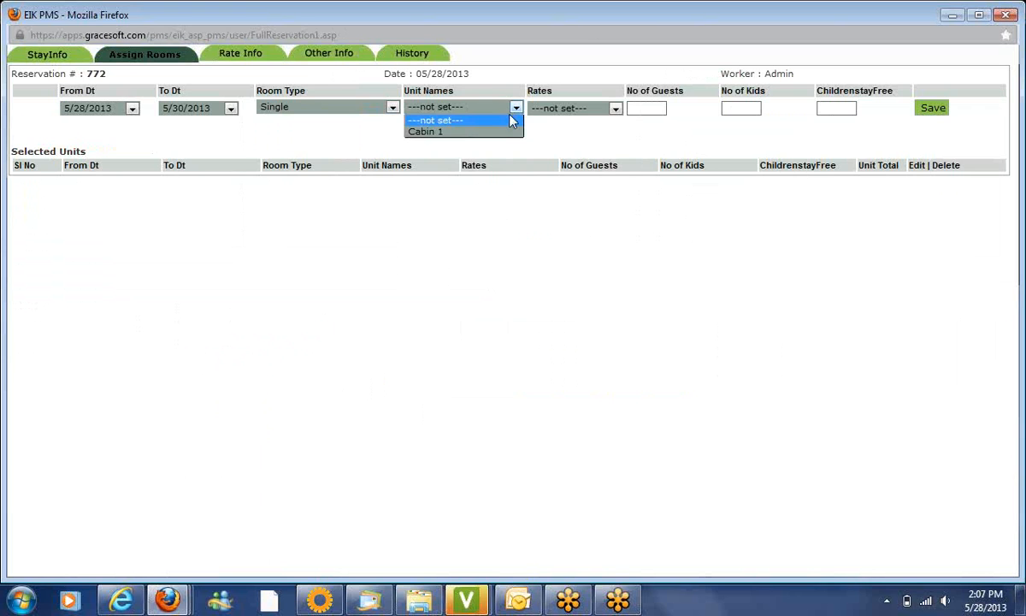
pyautogui.click(505, 133)
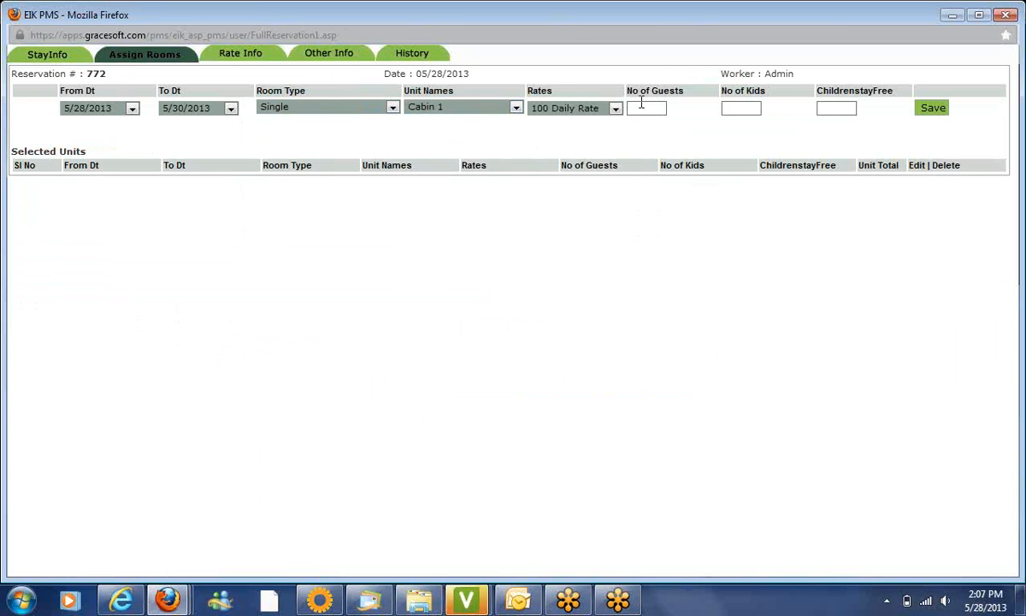
pyautogui.write('2')
pyautogui.press('Tab')
pyautogui.write('0')
pyautogui.press('Tab')
pyautogui.write('0')
pyautogui.click(932, 108)
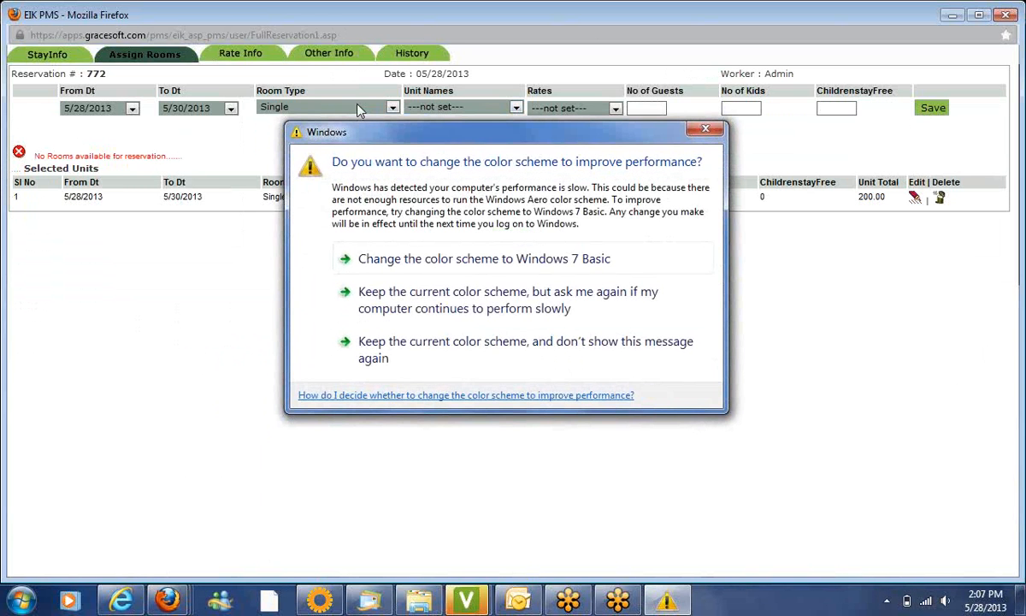
pyautogui.click(706, 130)
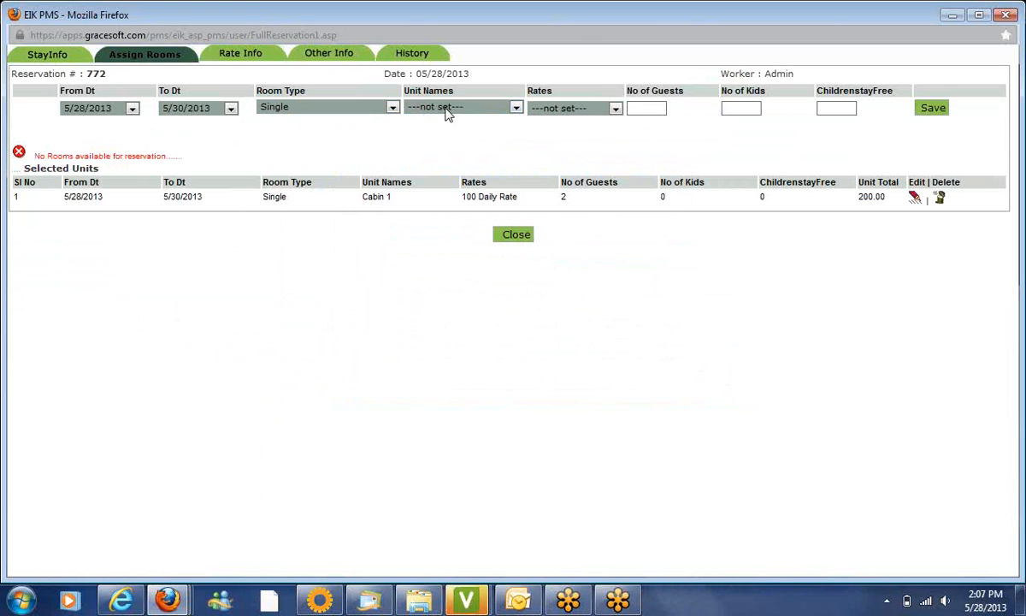
# Choose Double room type, unit Cabin 3 and the Double/Family rate
pyautogui.click(391, 107)
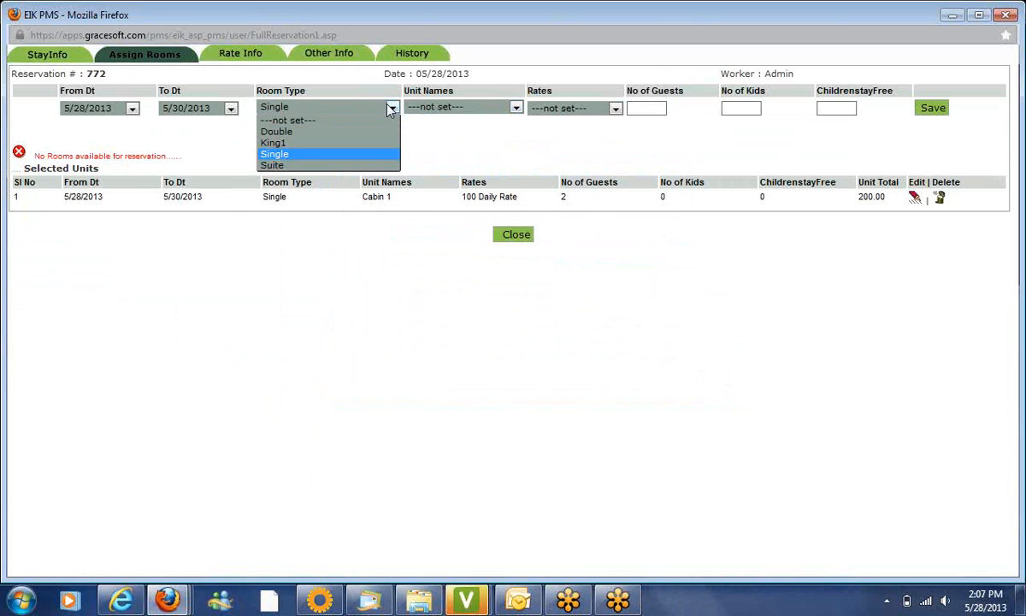
pyautogui.click(377, 135)
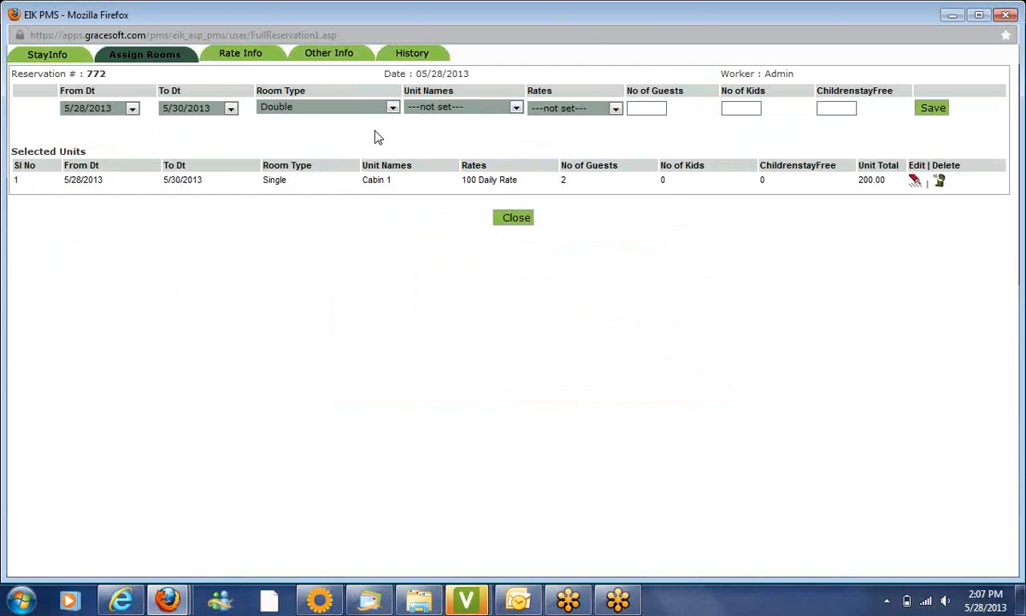
pyautogui.click(477, 109)
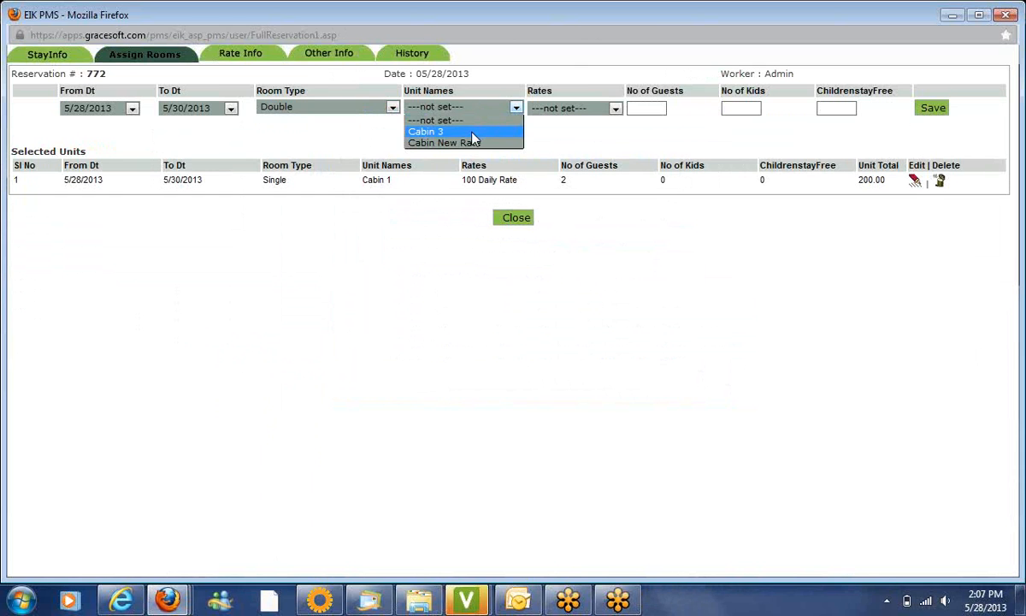
pyautogui.click(473, 133)
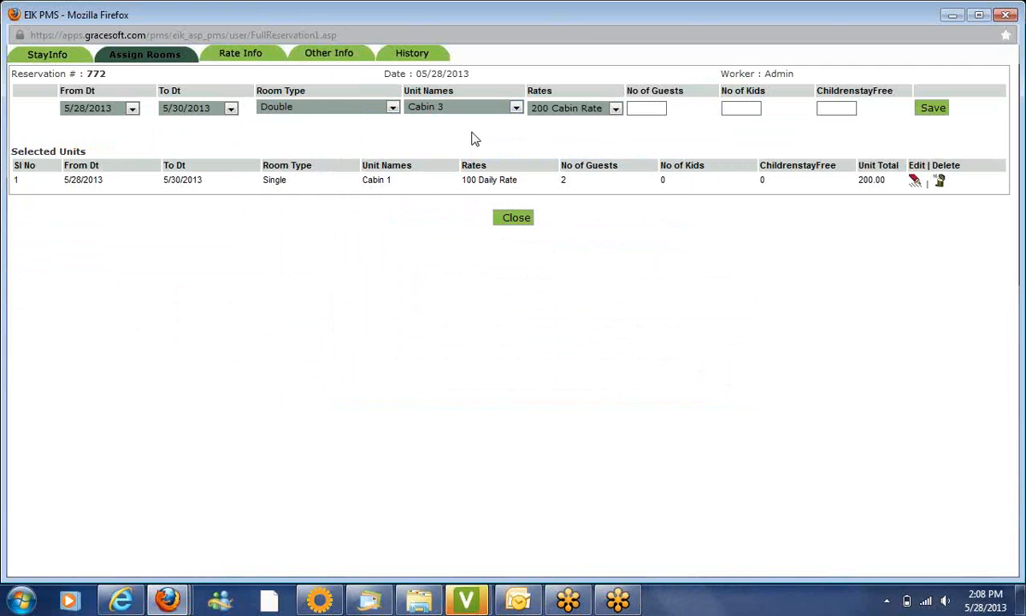
pyautogui.click(598, 114)
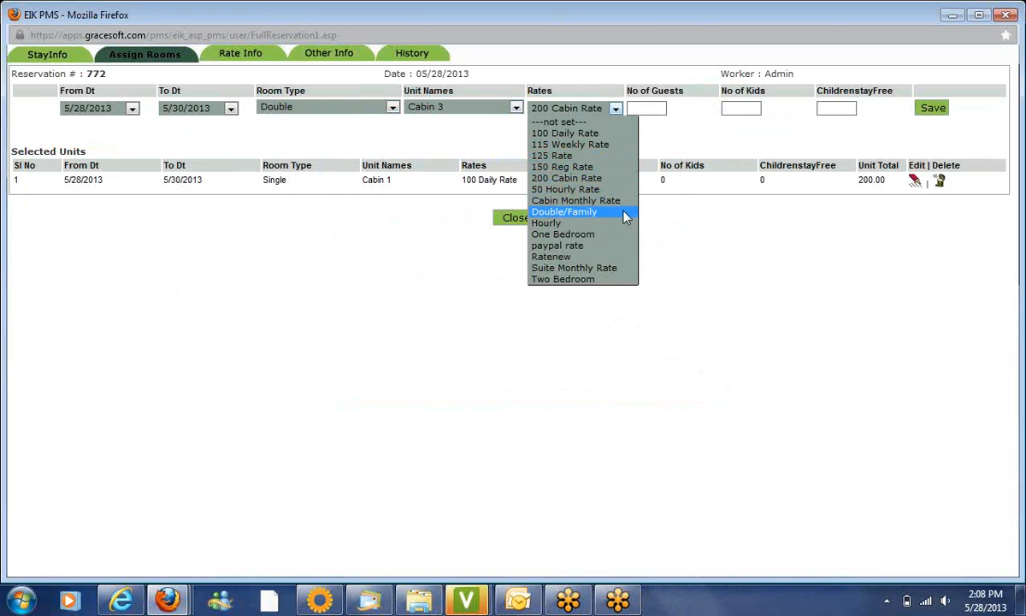
pyautogui.click(576, 214)
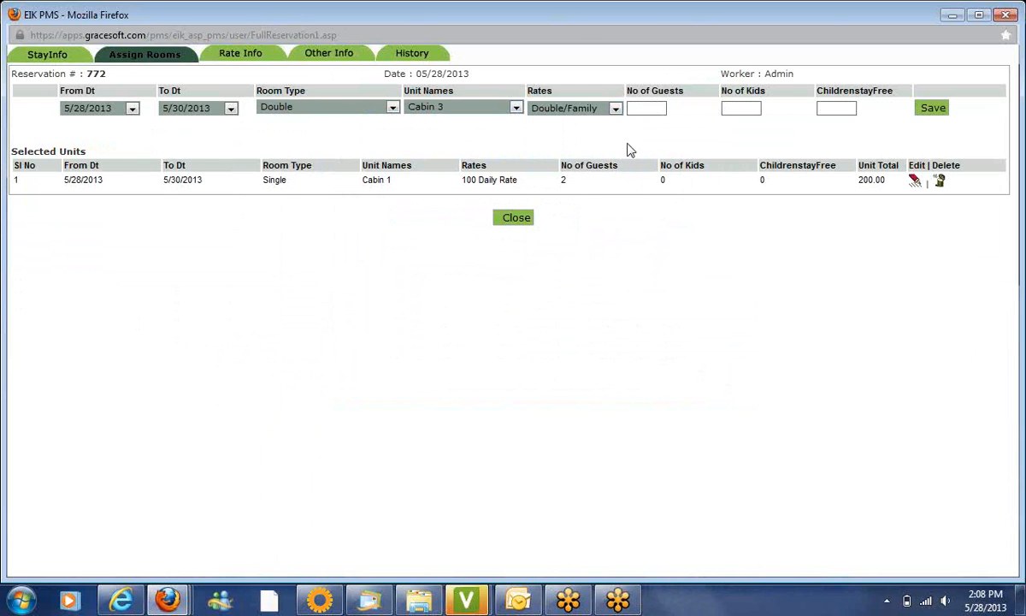
# Enter 2 guests, 0 kids and 0 free children for Cabin 3
pyautogui.click(651, 108)
pyautogui.write('2')
pyautogui.press('Tab')
pyautogui.write('0')
pyautogui.press('Tab')
pyautogui.write('0')
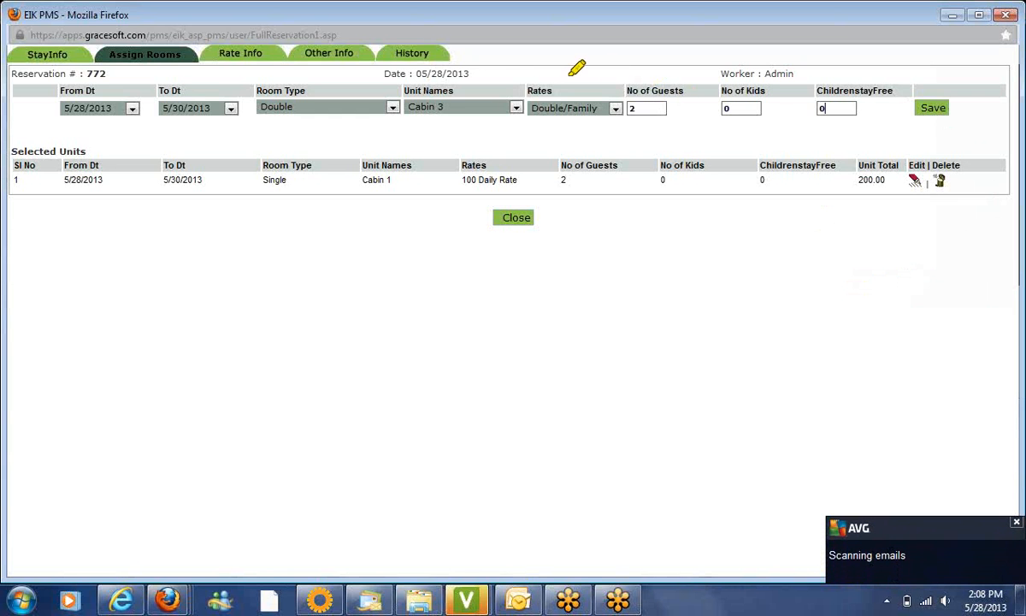
pyautogui.moveTo(532, 85)
pyautogui.mouseDown()
pyautogui.moveTo(561, 147)
pyautogui.moveTo(593, 89)
pyautogui.moveTo(540, 129)
pyautogui.moveTo(609, 113)
pyautogui.mouseUp()
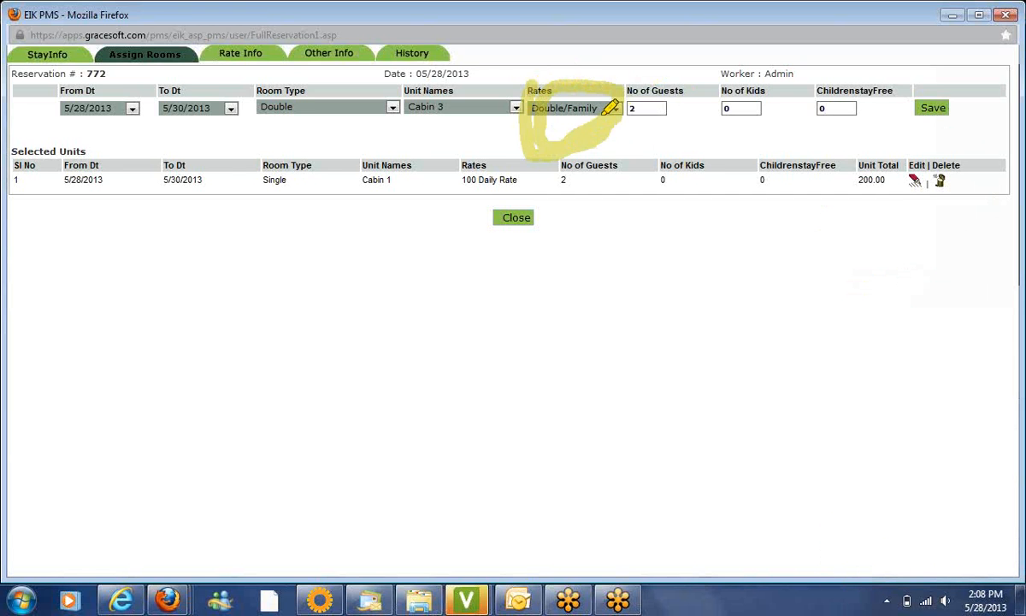
pyautogui.click(939, 258)
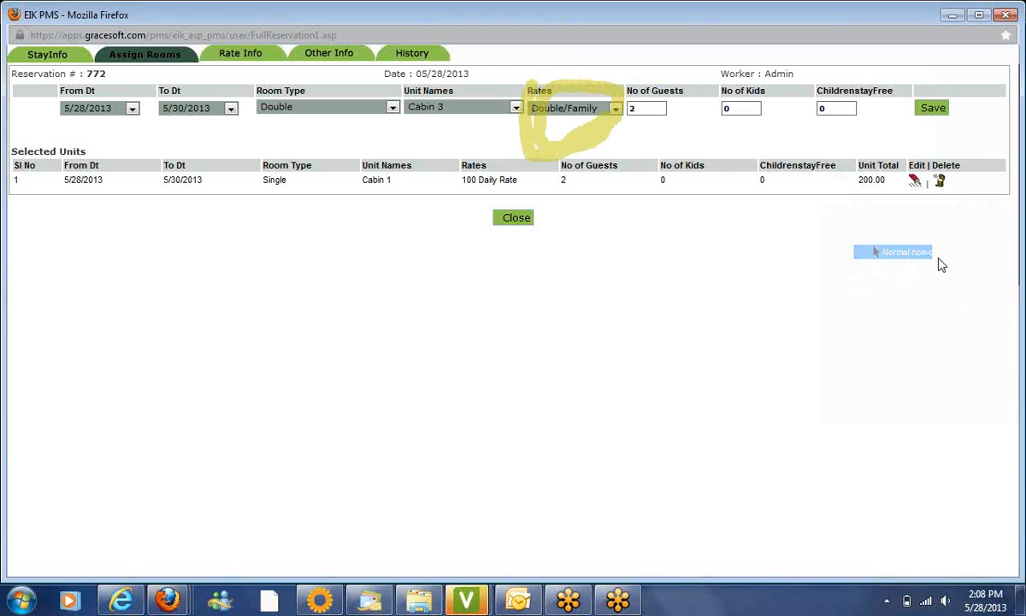
# Save Cabin 3 as the second unit and check the remaining unit list
pyautogui.click(934, 110)
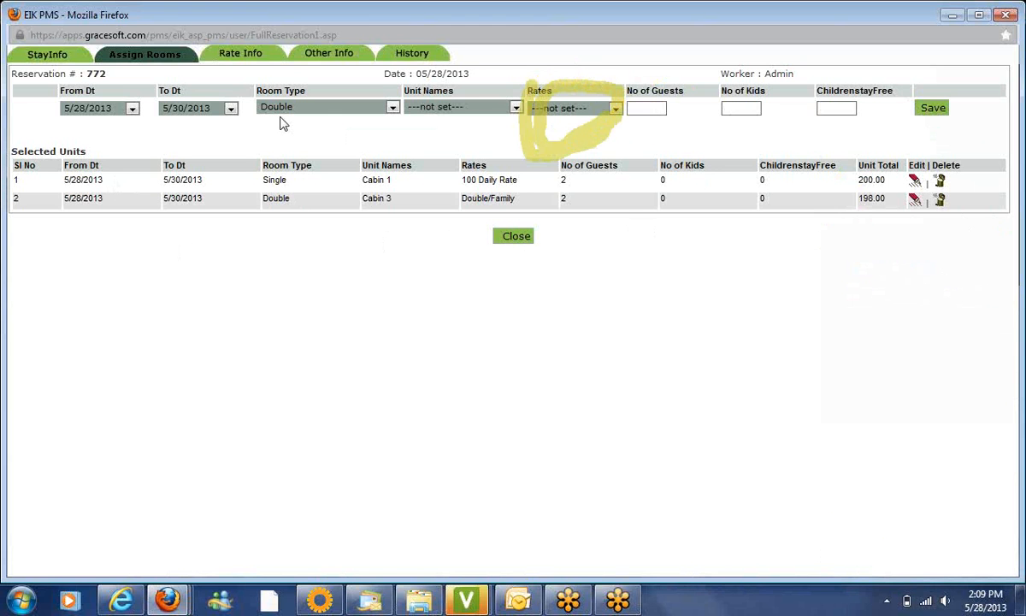
pyautogui.click(487, 107)
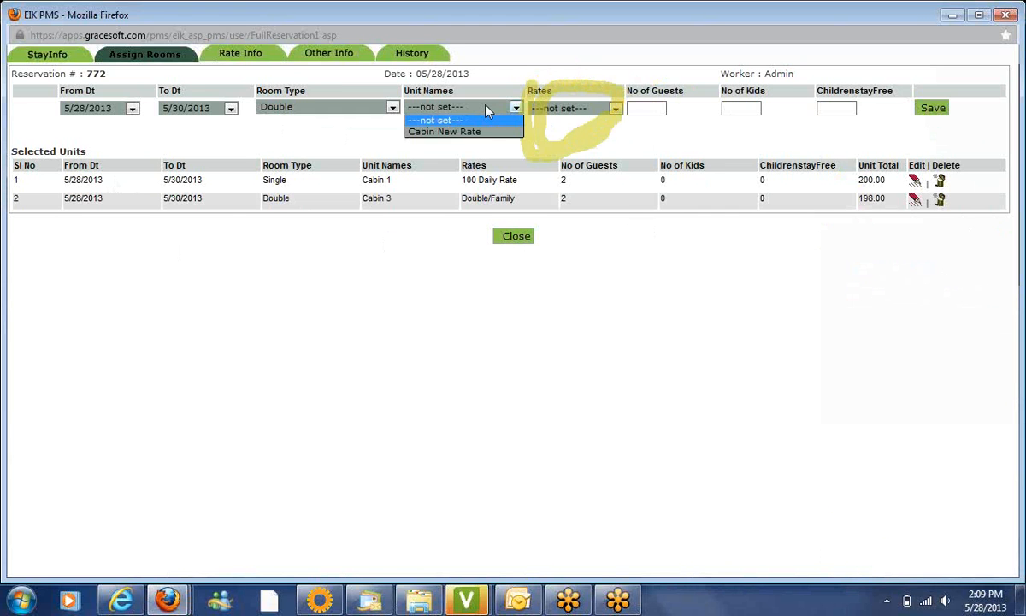
pyautogui.click(487, 110)
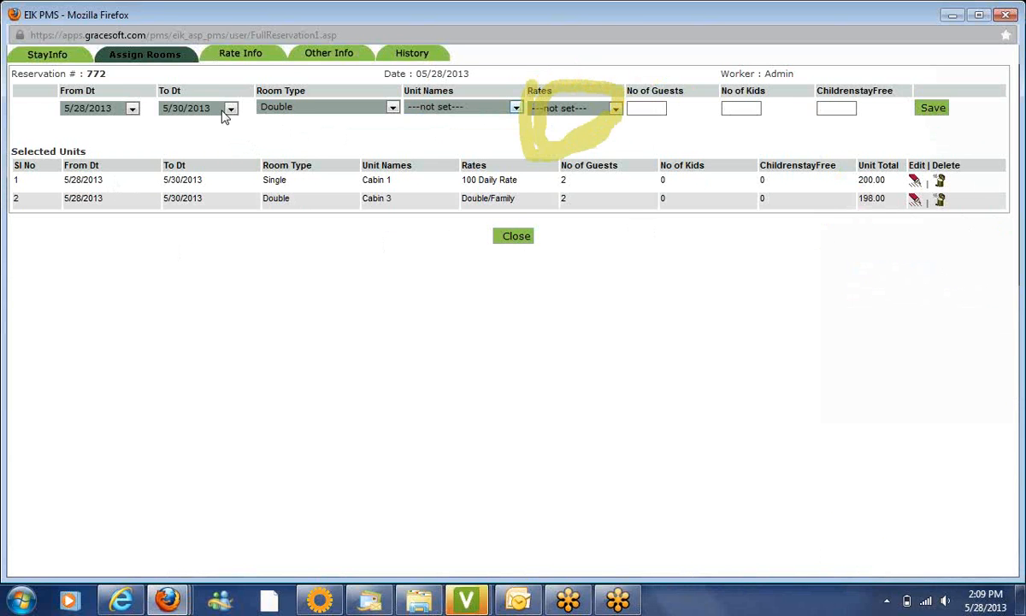
# Set dates 5/28–5/29/2013, room type King1 and unit King 01
pyautogui.click(79, 115)
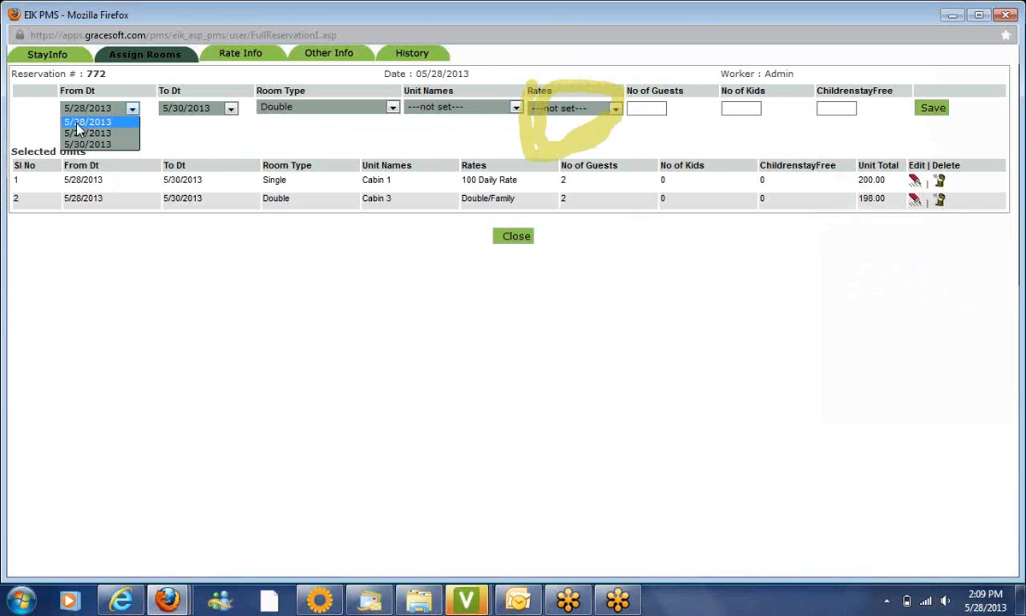
pyautogui.click(78, 124)
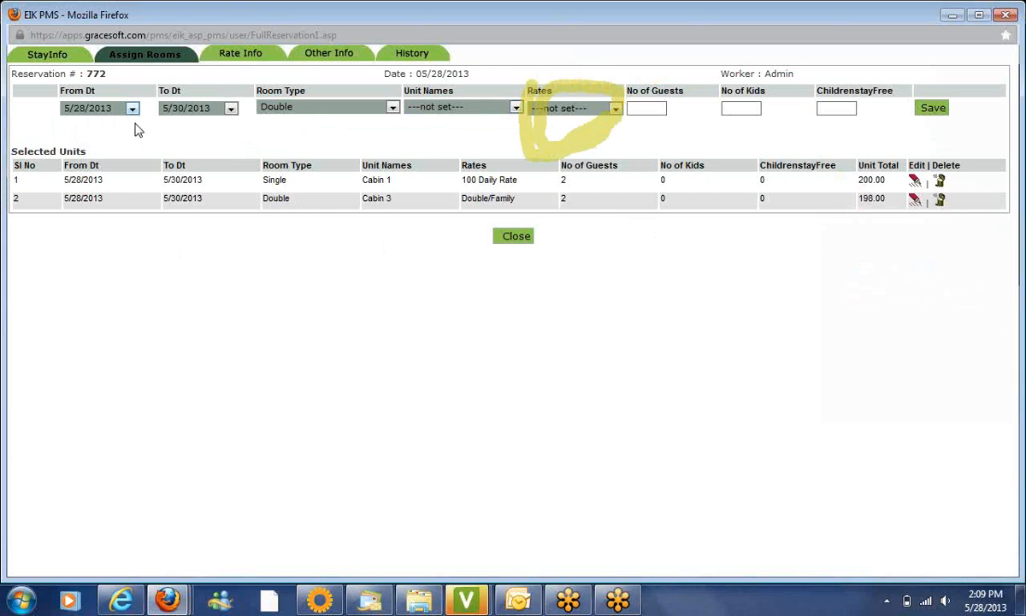
pyautogui.click(222, 112)
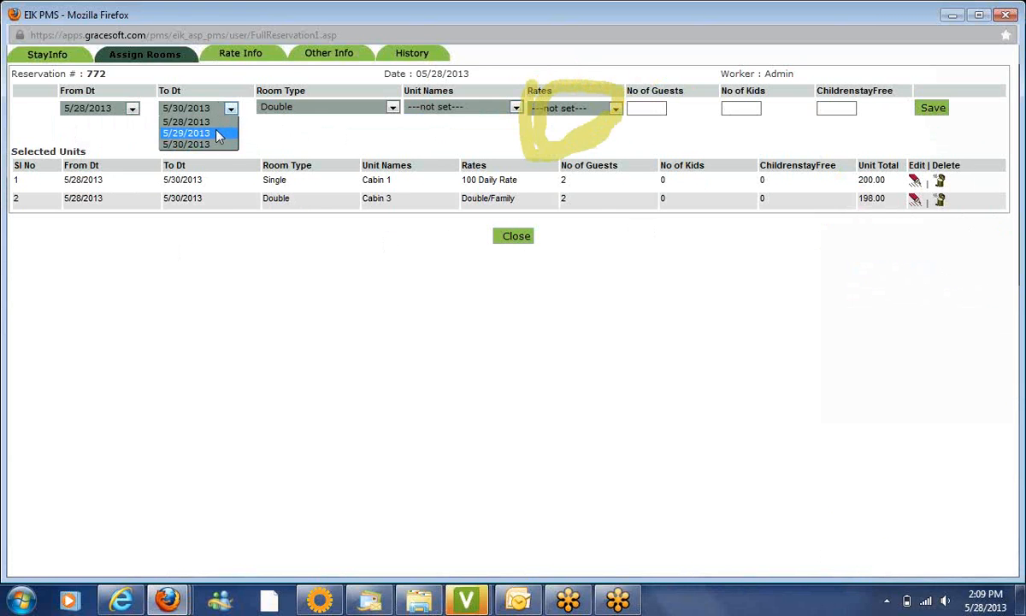
pyautogui.click(213, 130)
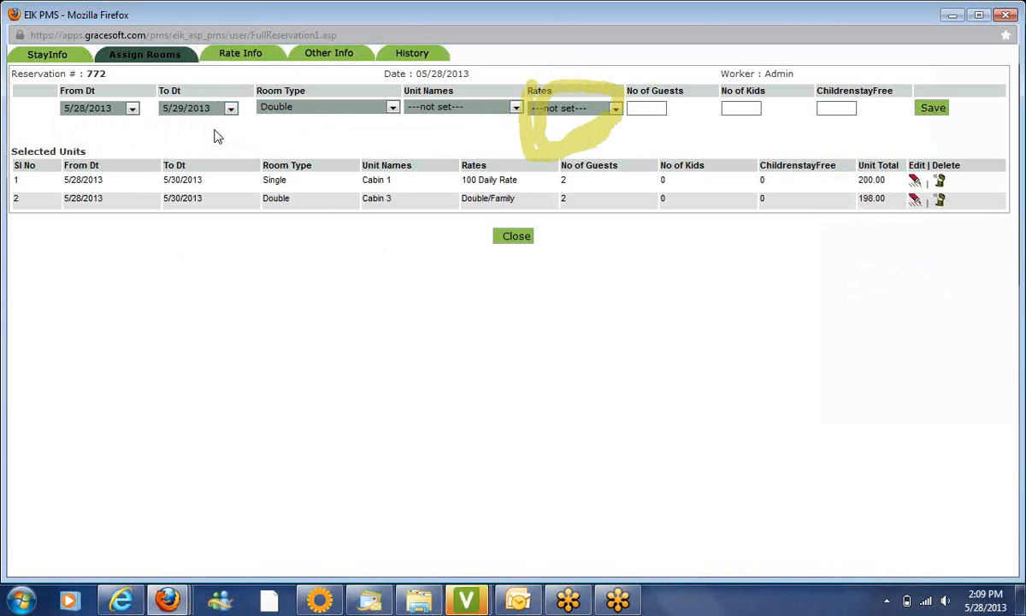
pyautogui.click(325, 110)
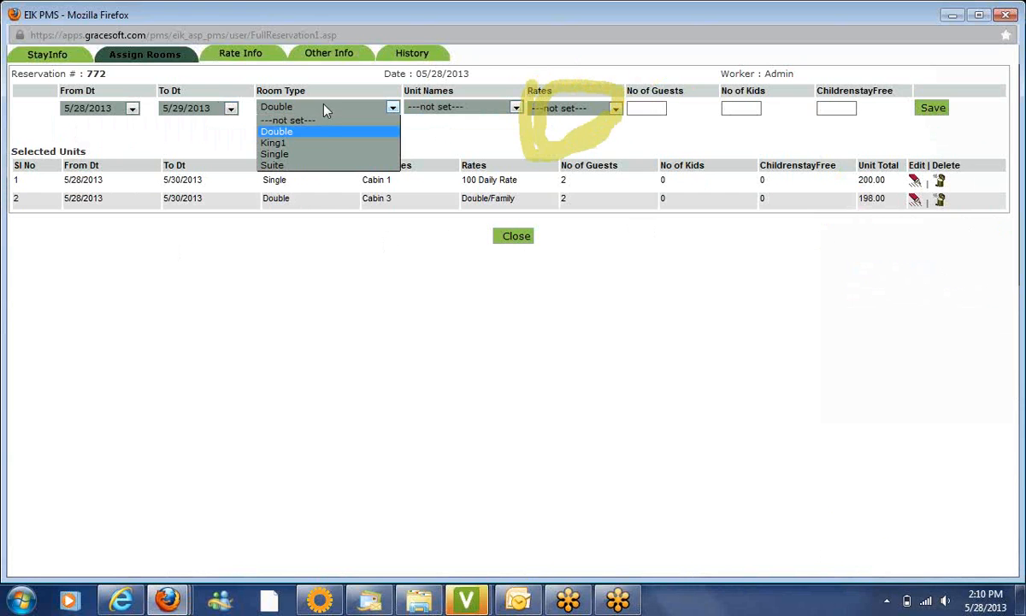
pyautogui.click(318, 134)
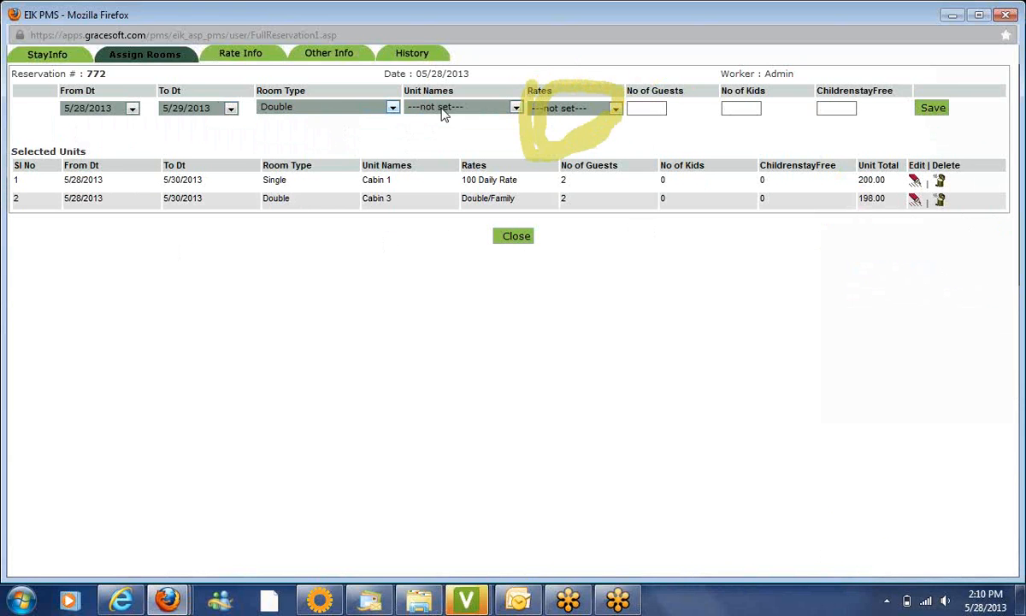
pyautogui.click(445, 110)
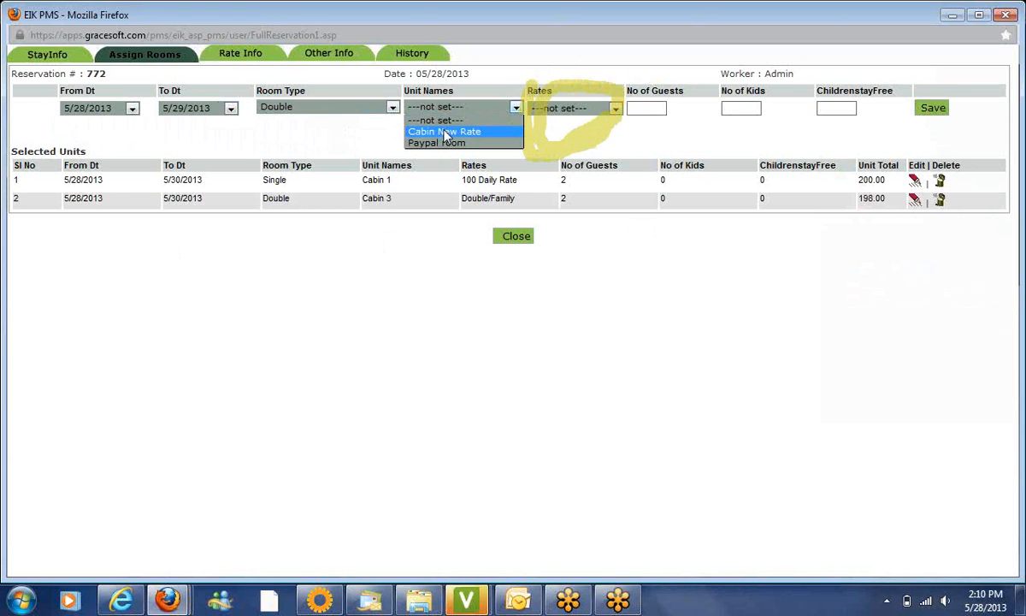
pyautogui.click(391, 108)
pyautogui.click(391, 108)
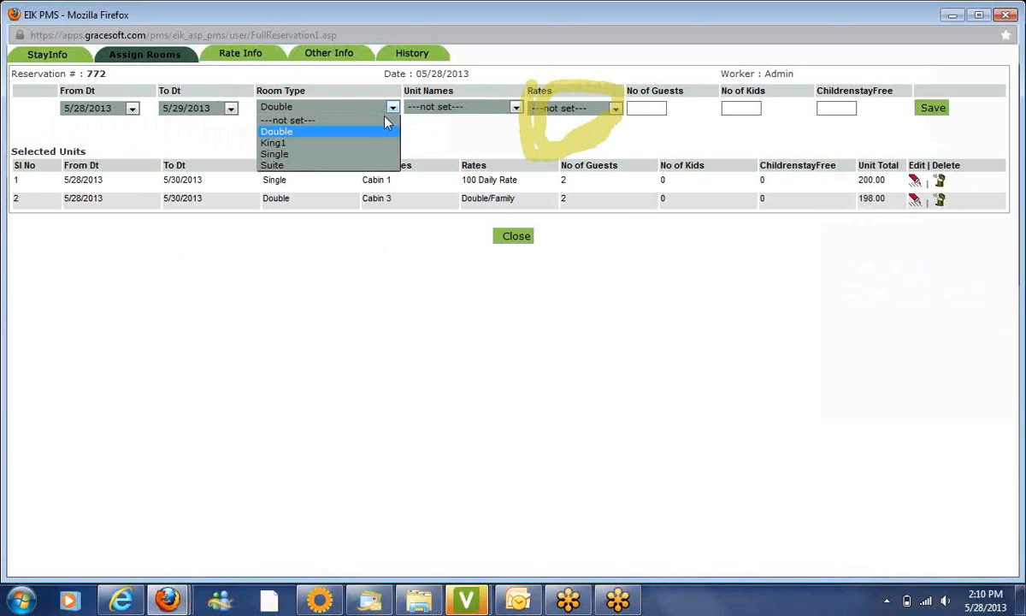
pyautogui.click(378, 143)
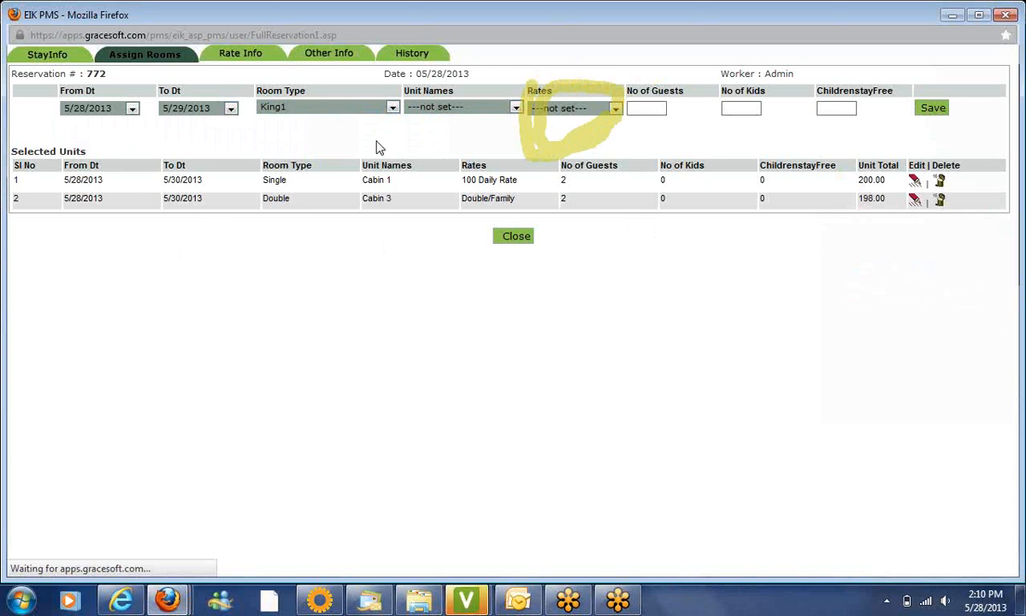
pyautogui.click(469, 114)
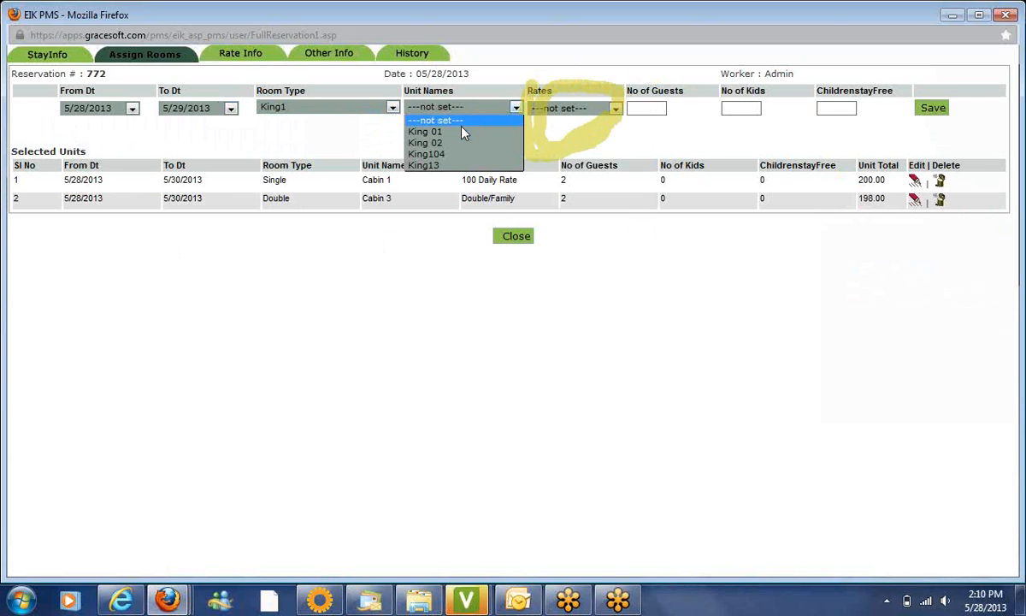
pyautogui.click(464, 135)
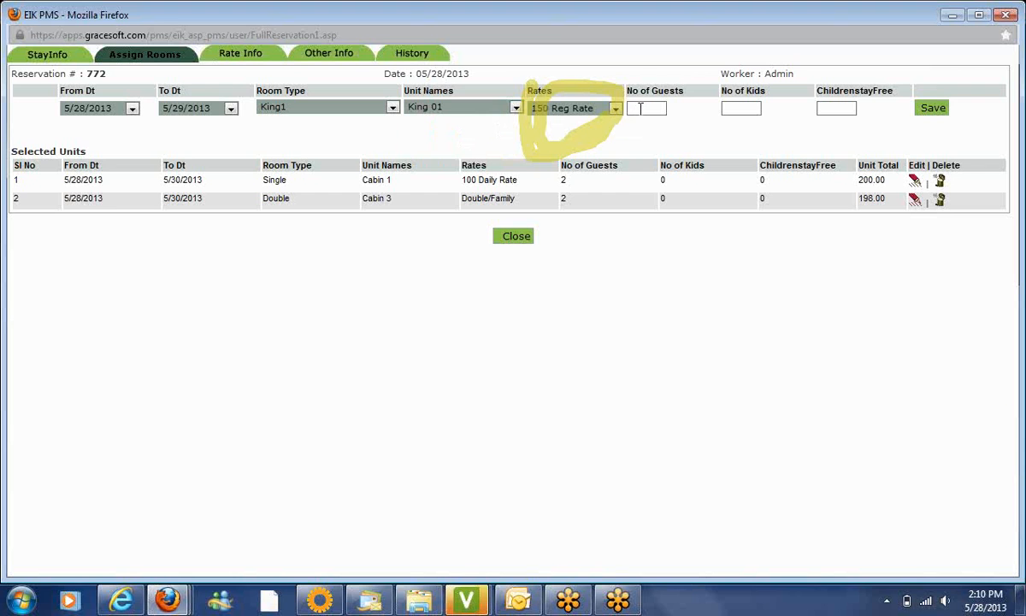
# Enter 2 guests, 0 kids, 0 free children and save King 01 at 150 Reg Rate
pyautogui.click(640, 108)
pyautogui.write('2')
pyautogui.click(729, 108)
pyautogui.write('0')
pyautogui.press('Tab')
pyautogui.write('0')
pyautogui.click(936, 113)
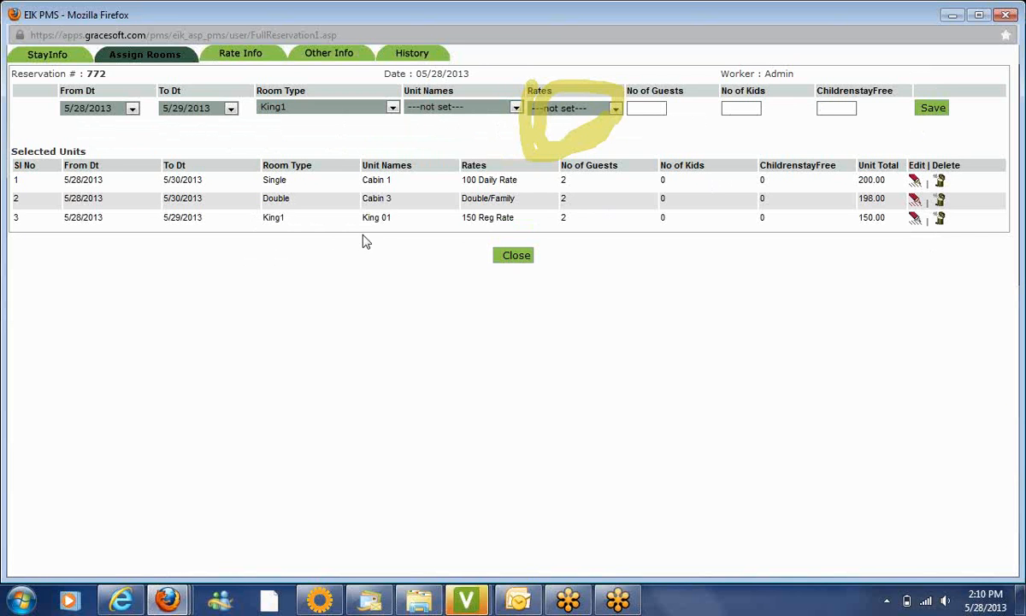
# Set dates 5/29–5/30/2013, Double room type and unit Cabin New Rate
pyautogui.click(124, 117)
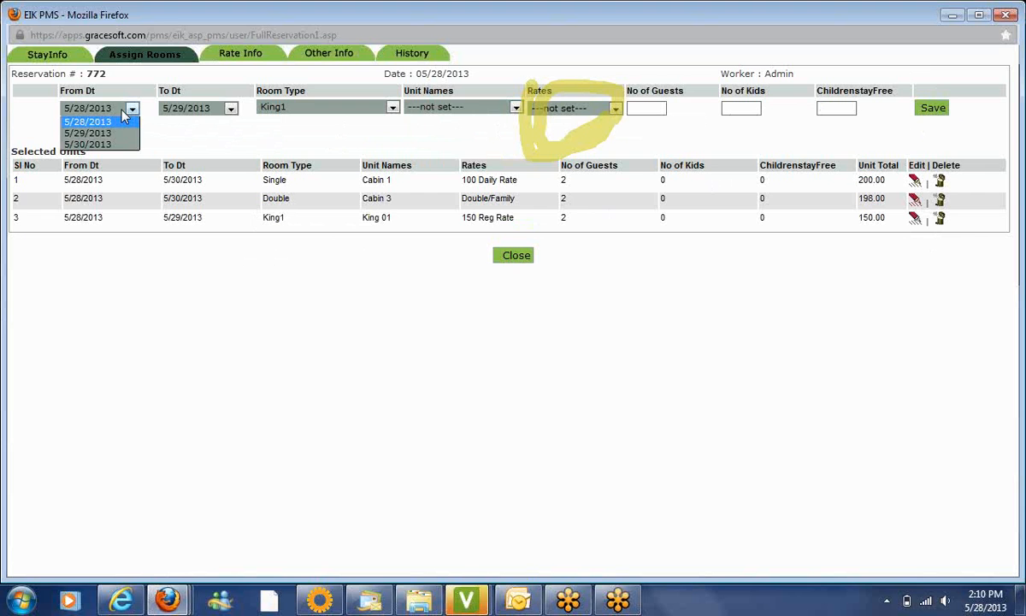
pyautogui.click(113, 133)
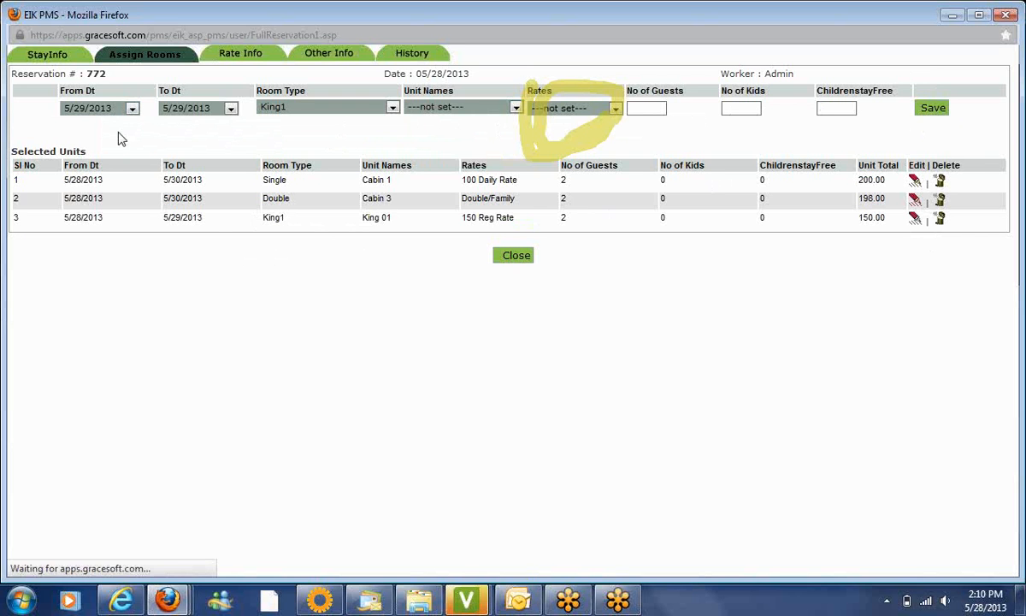
pyautogui.click(195, 116)
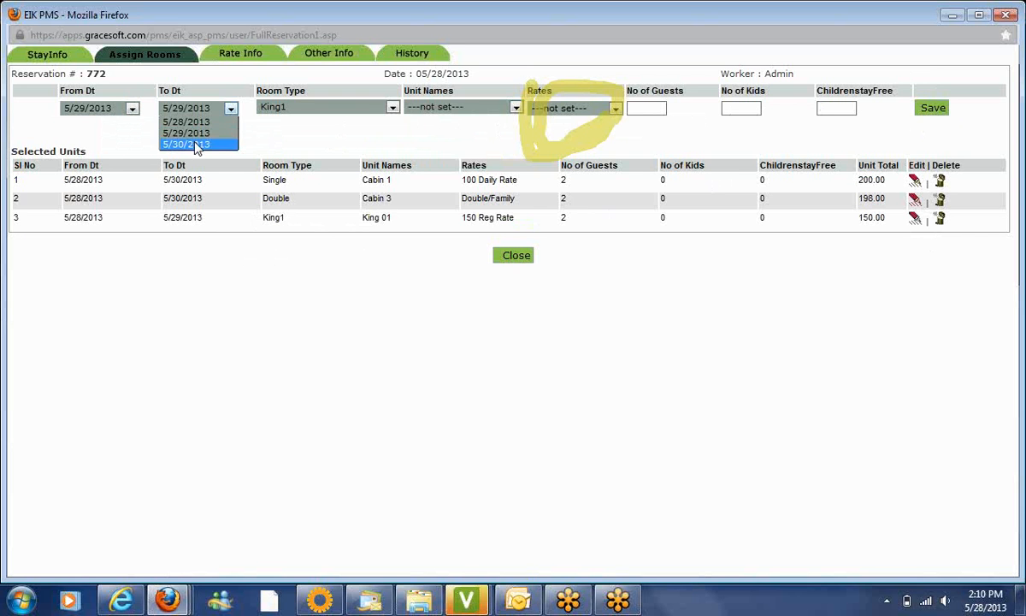
pyautogui.click(195, 146)
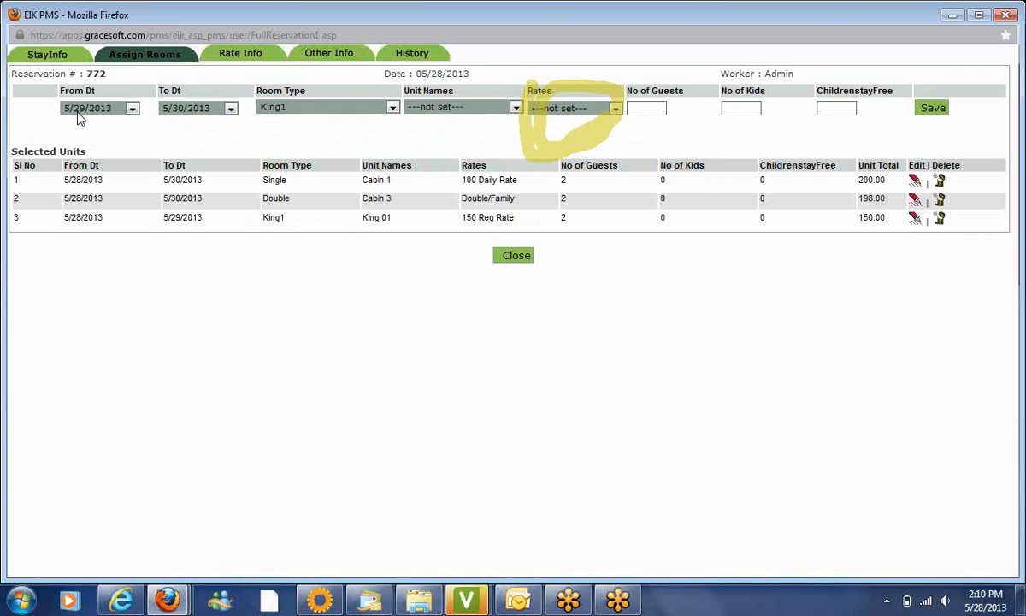
pyautogui.click(301, 111)
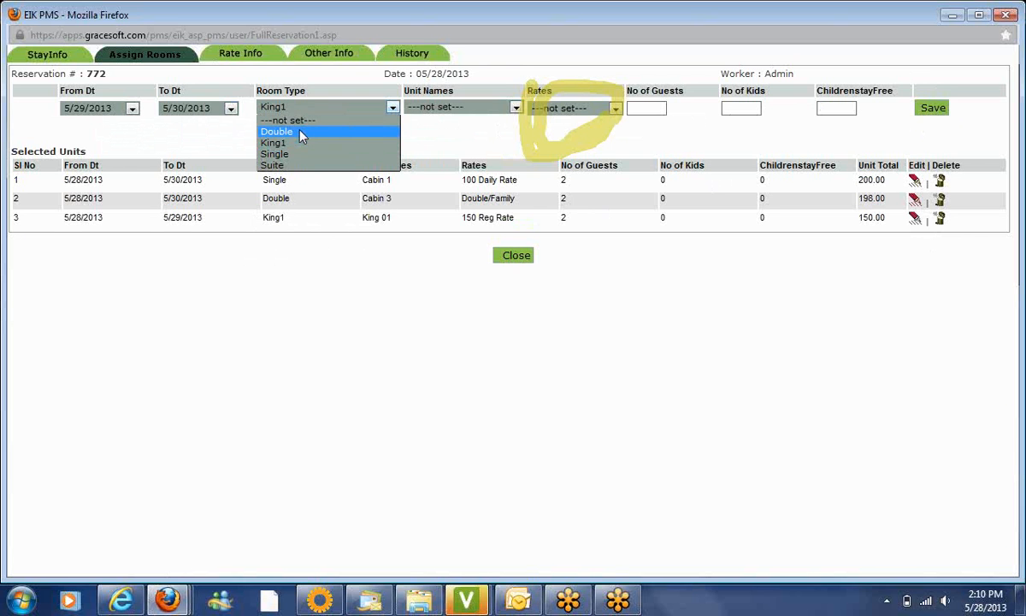
pyautogui.click(291, 131)
pyautogui.click(476, 107)
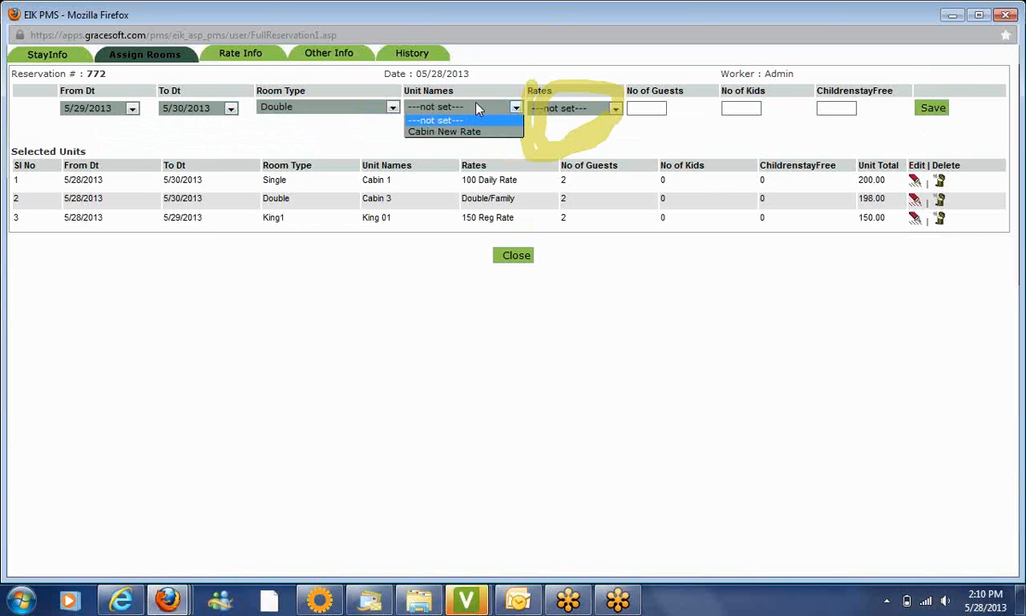
pyautogui.click(477, 133)
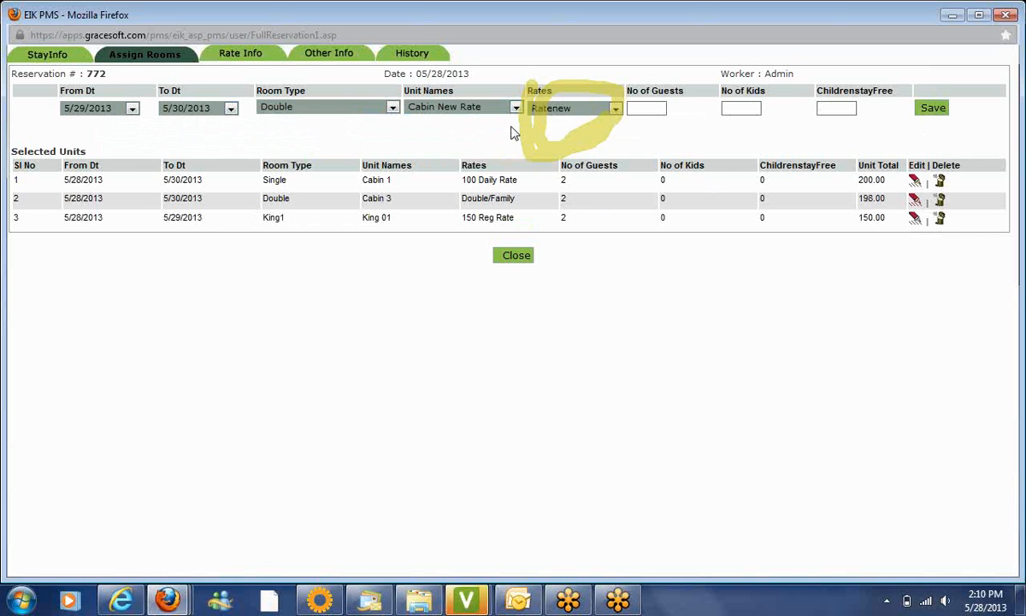
# Enter 2 guests, 0 kids, 0 free children and save the Cabin New Rate unit
pyautogui.click(651, 104)
pyautogui.write('2')
pyautogui.click(727, 109)
pyautogui.write('0')
pyautogui.press('Tab')
pyautogui.write('0')
pyautogui.click(936, 115)
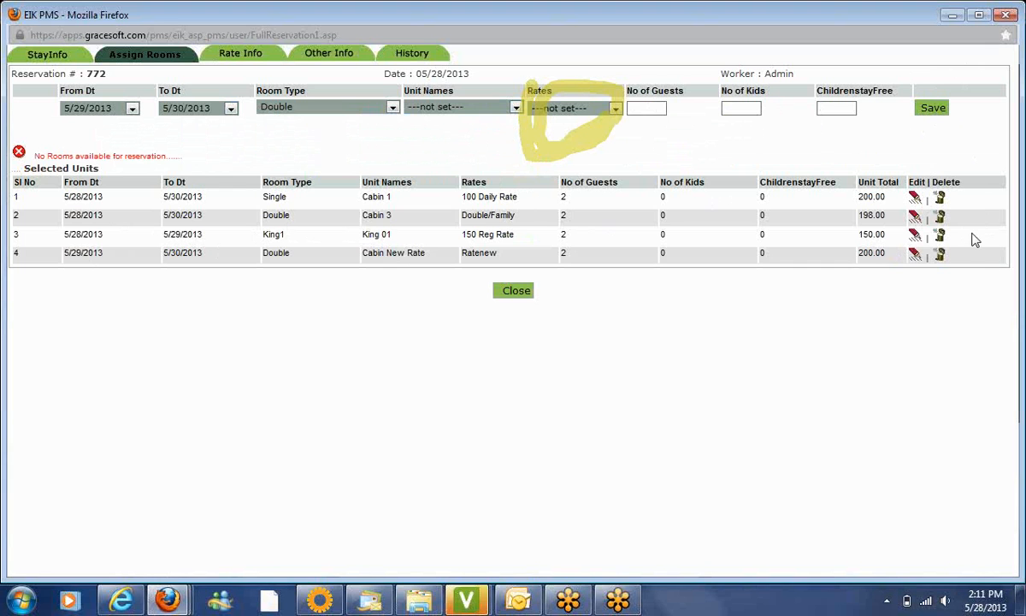
pyautogui.click(927, 284)
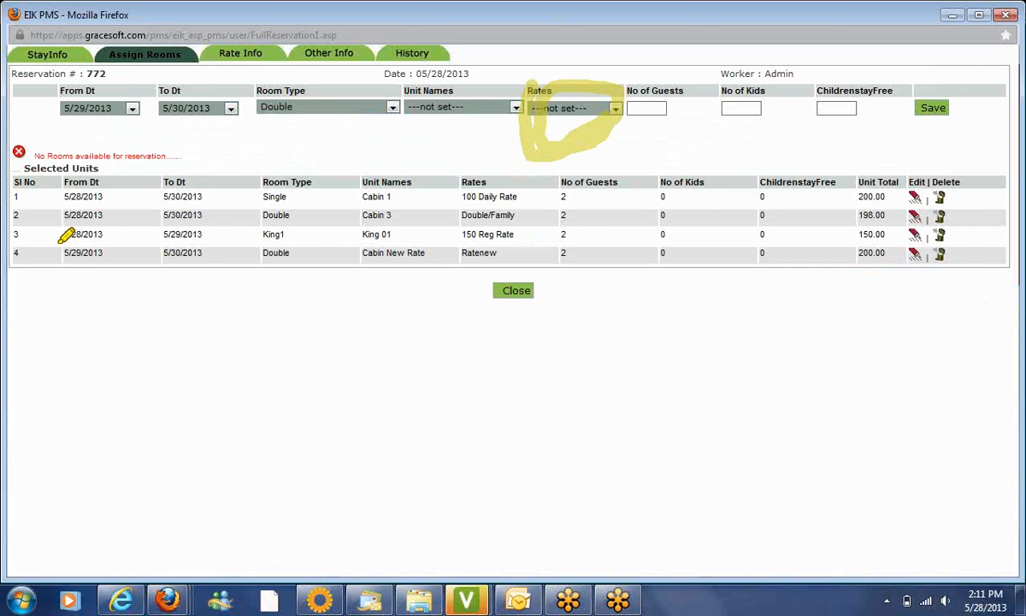
pyautogui.moveTo(65, 238); pyautogui.dragTo(222, 237)
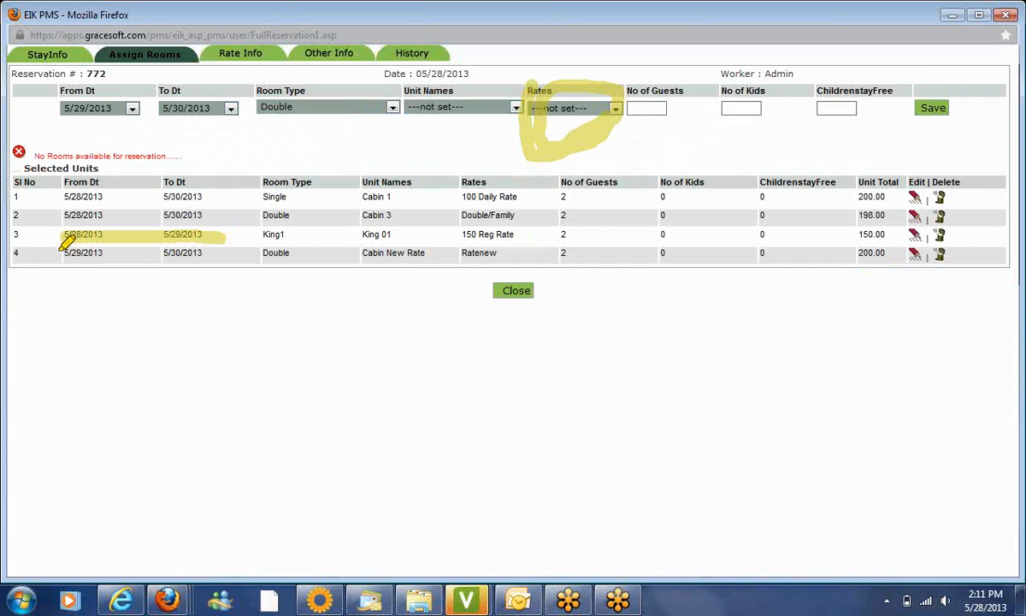
pyautogui.moveTo(62, 251); pyautogui.dragTo(224, 253)
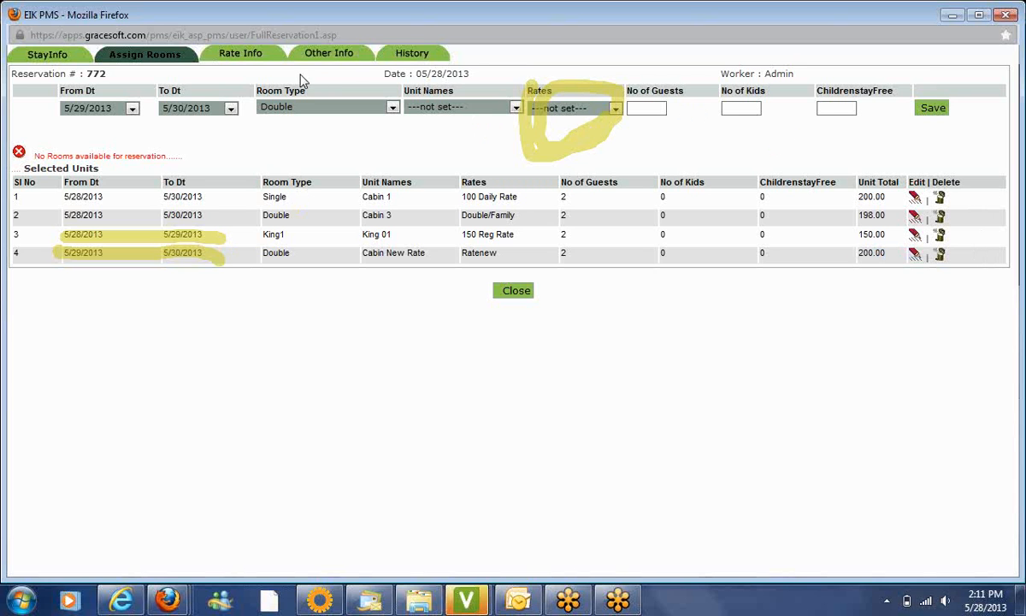
pyautogui.click(251, 57)
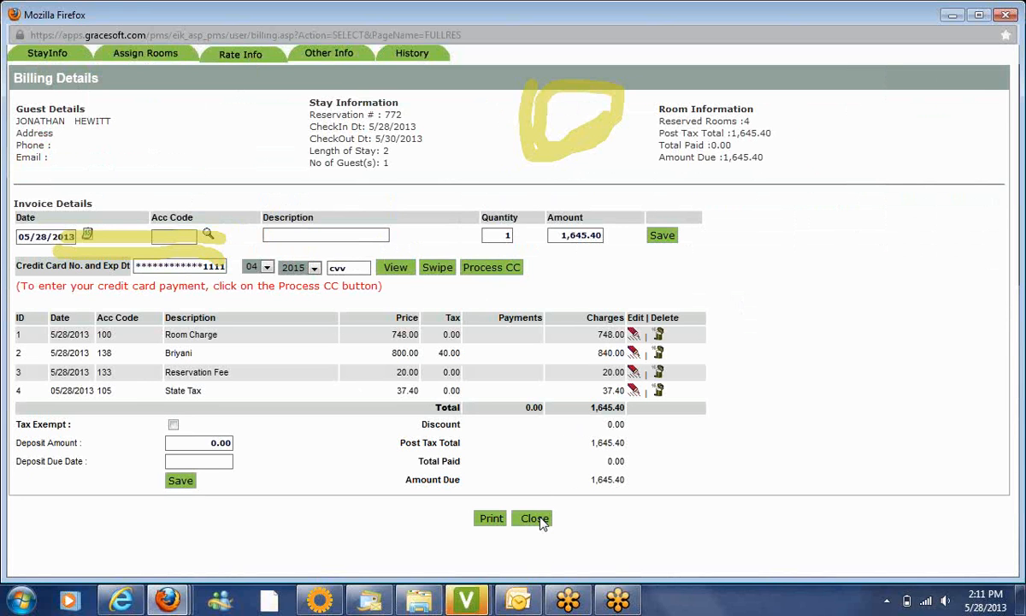
# Switch reservation 772 to its Other Info page
pyautogui.click(333, 56)
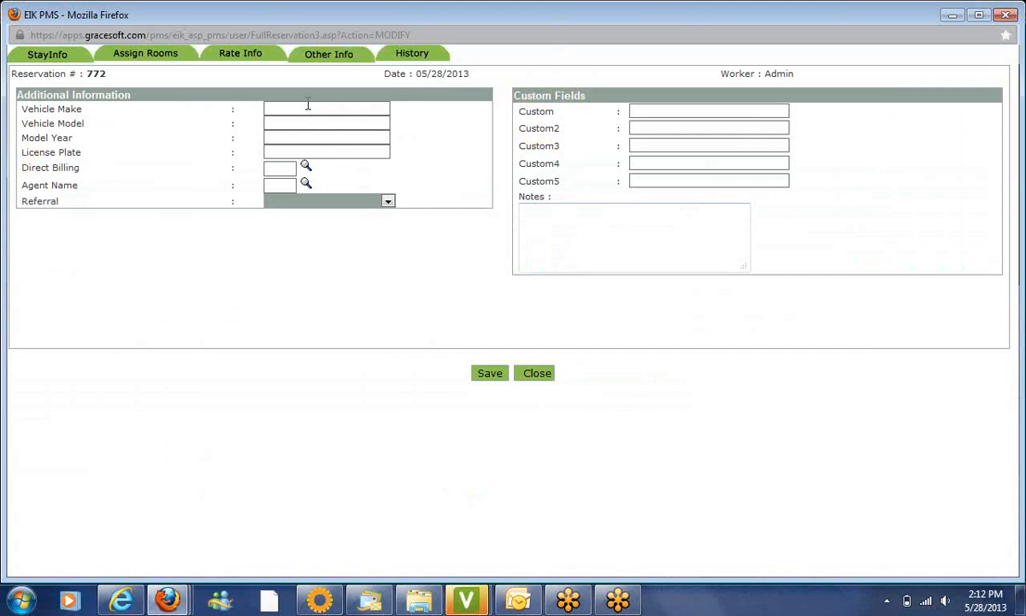
# Close reservation 772 and start new monthly reservation 773 from the Reservation menu
pyautogui.click(285, 154)
pyautogui.click(538, 373)
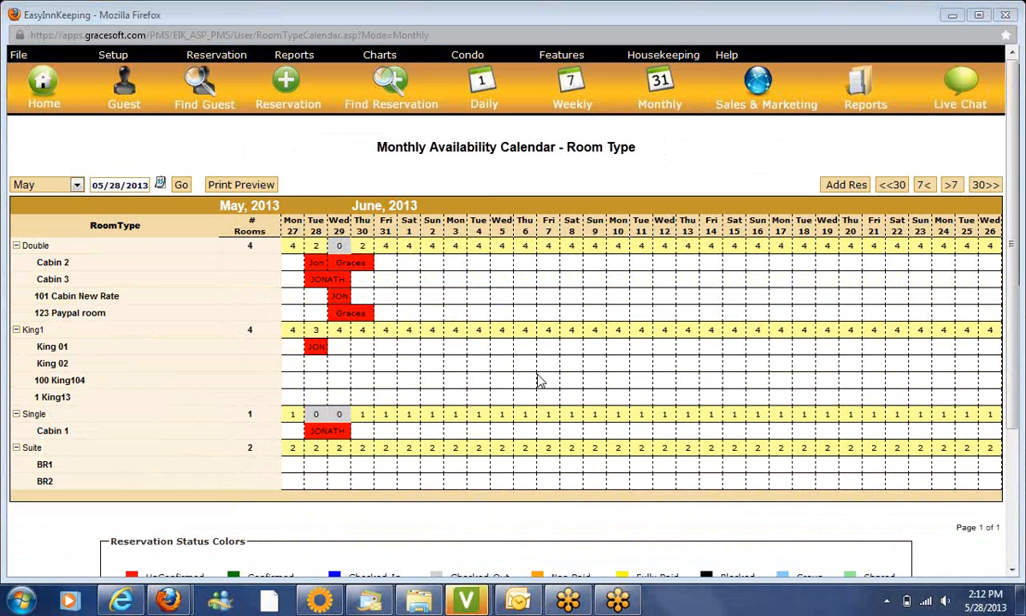
pyautogui.moveTo(237, 54)
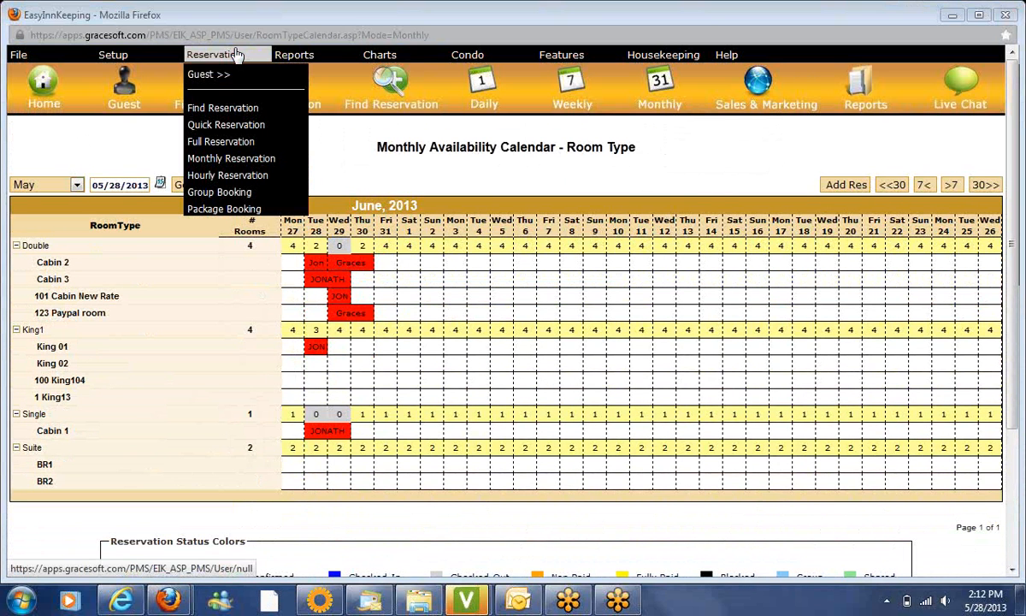
pyautogui.click(235, 162)
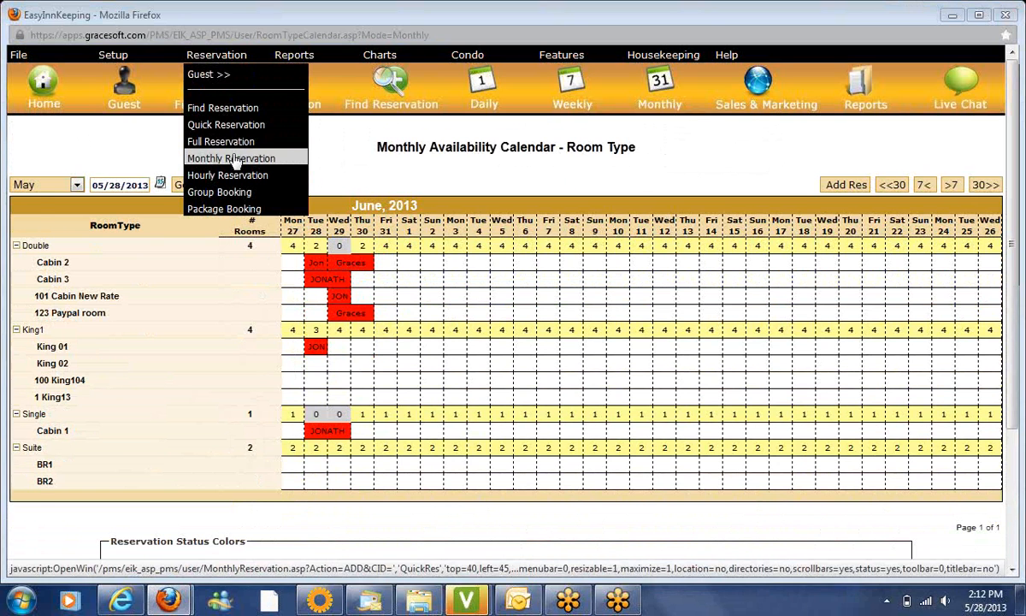
# Raise the system volume and nudge the reservation window up slightly
pyautogui.click(945, 600)
pyautogui.moveTo(949, 466); pyautogui.dragTo(945, 420)
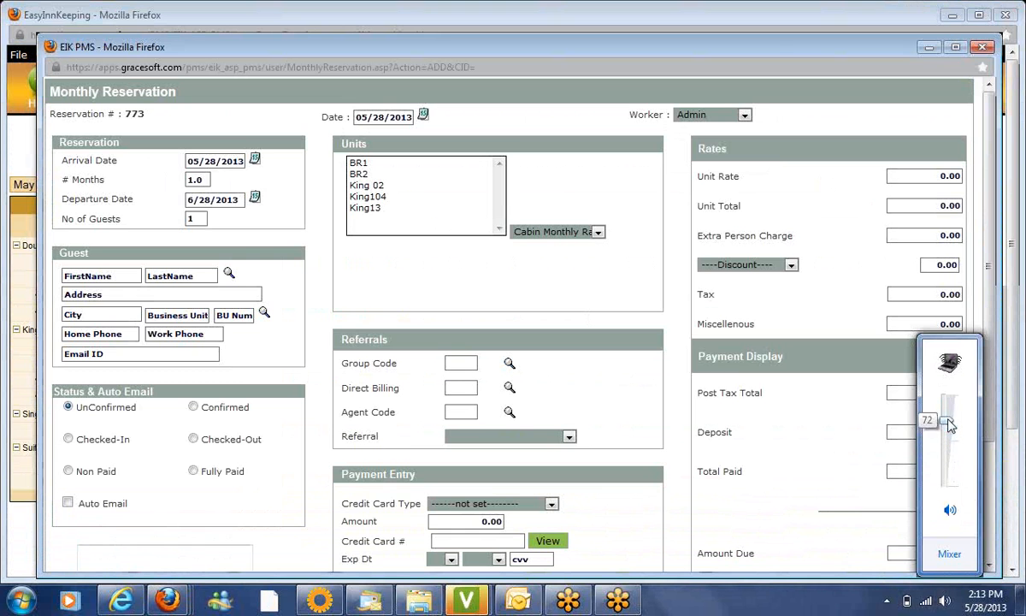
pyautogui.click(774, 55)
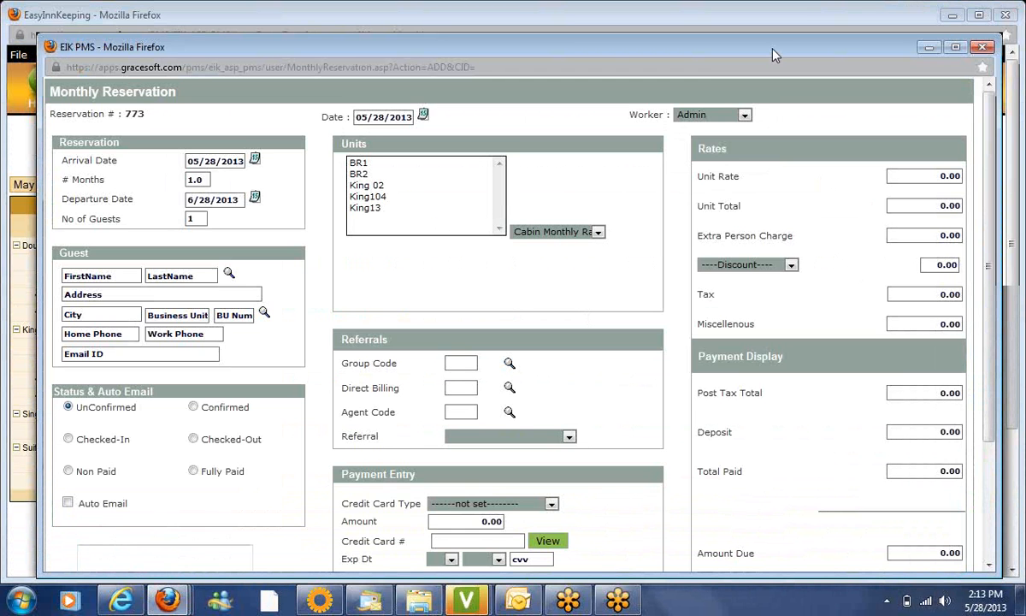
pyautogui.moveTo(773, 55); pyautogui.dragTo(774, 36)
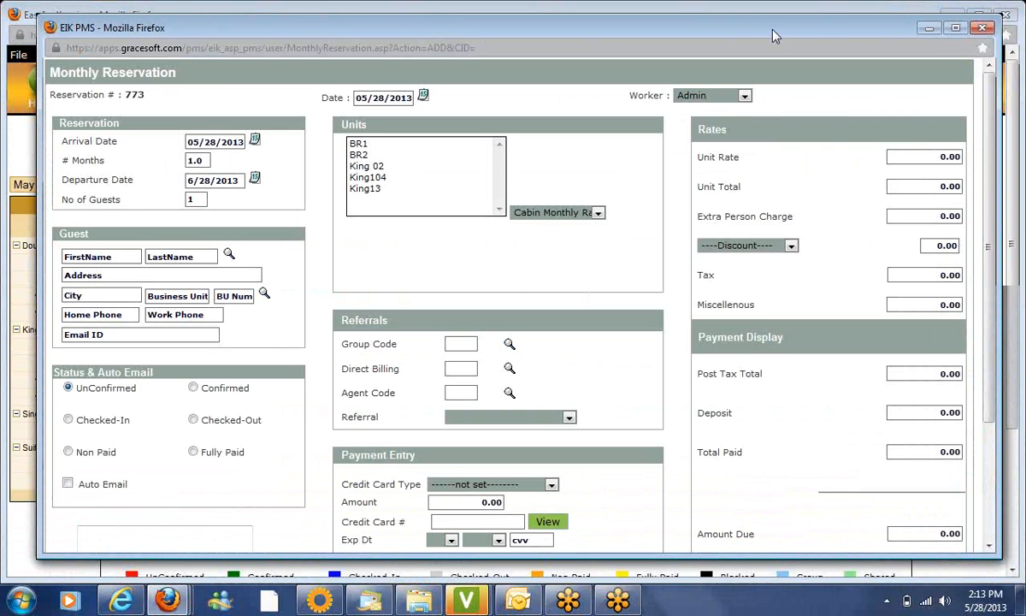
pyautogui.moveTo(772, 36); pyautogui.dragTo(767, 32)
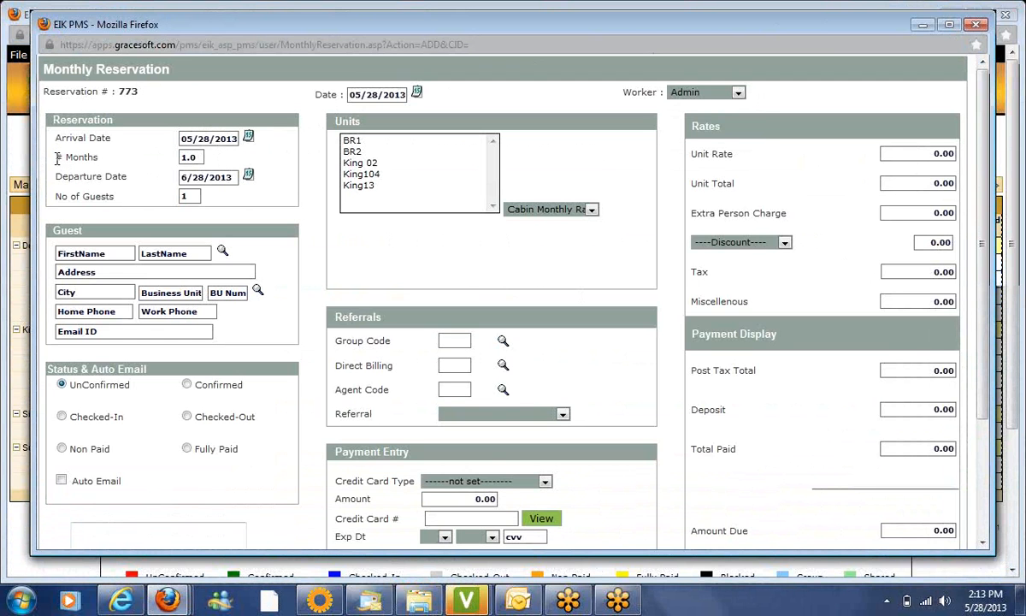
pyautogui.moveTo(58, 157); pyautogui.dragTo(105, 162)
pyautogui.click(187, 152)
# Set arrival 6/1/2013, departure 8/1/2013 and 2 guests on reservation 773
pyautogui.click(250, 138)
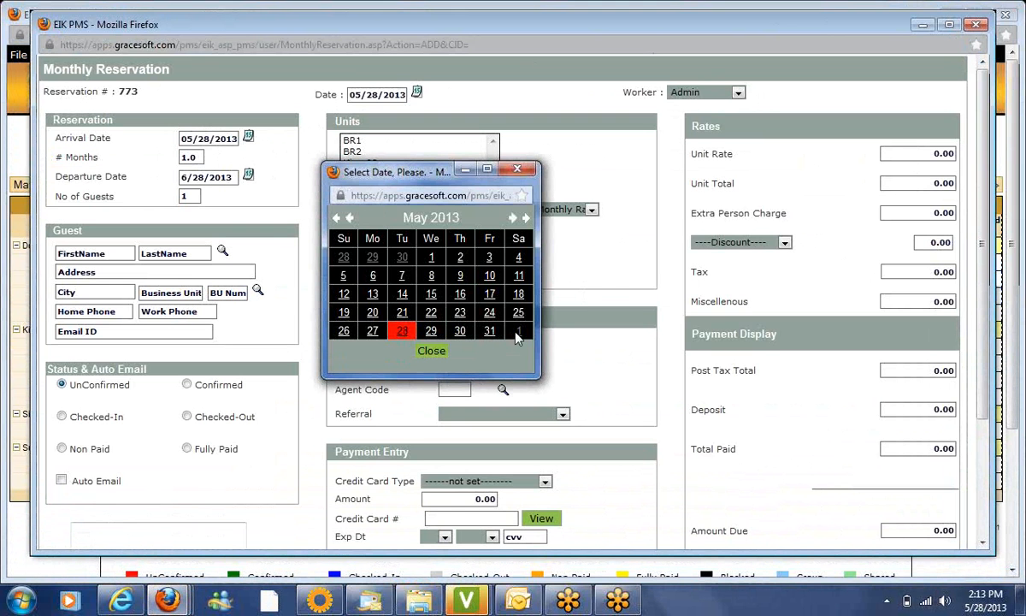
pyautogui.click(522, 336)
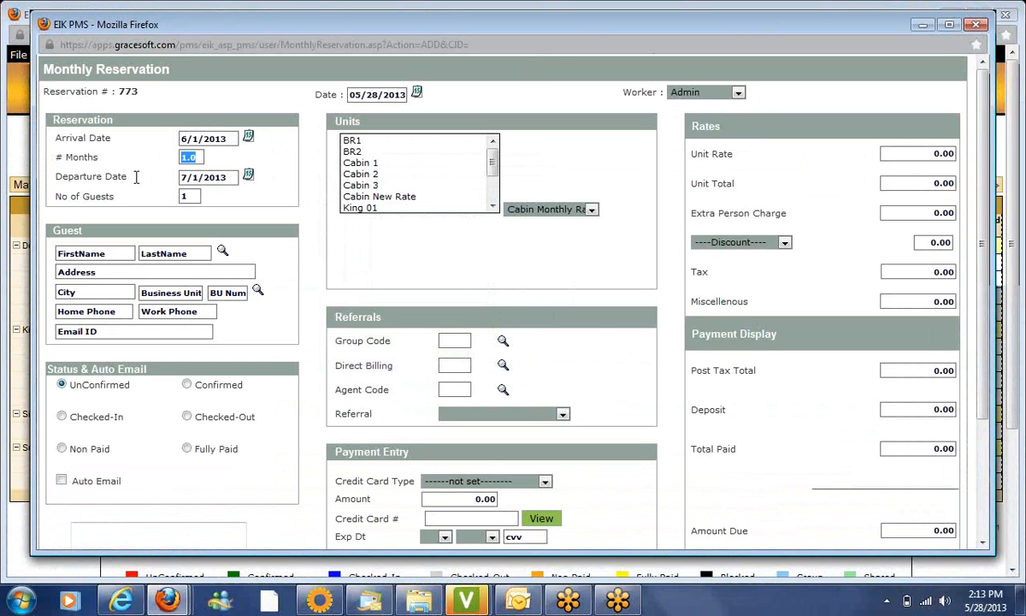
pyautogui.press('Tab')
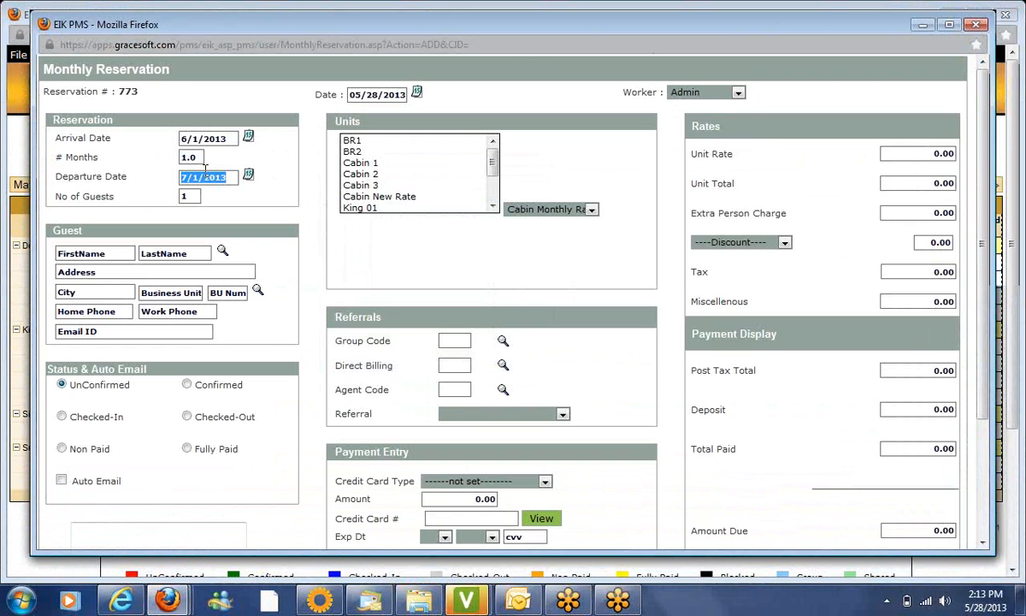
pyautogui.click(249, 178)
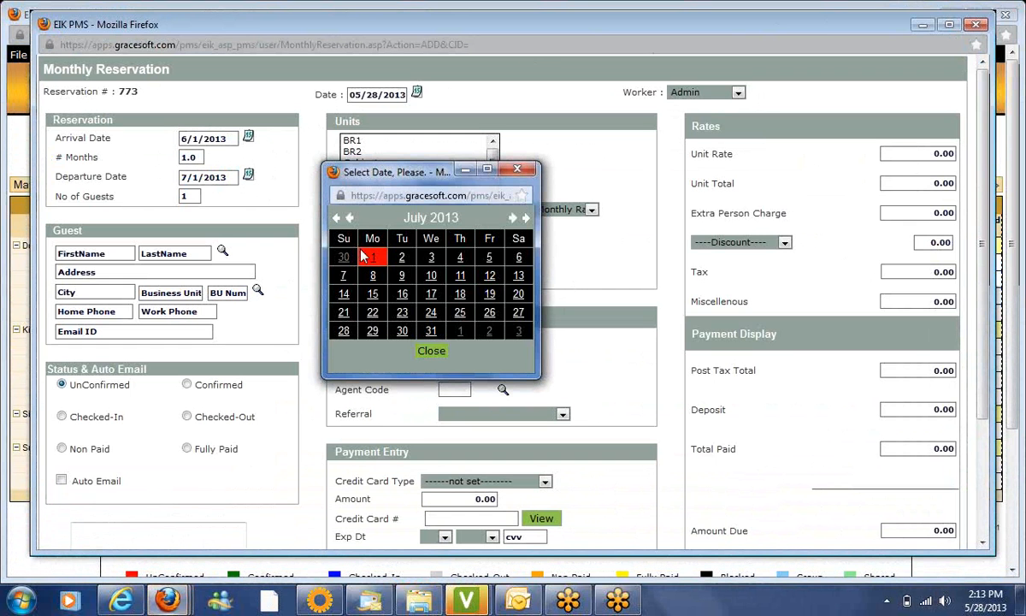
pyautogui.click(461, 331)
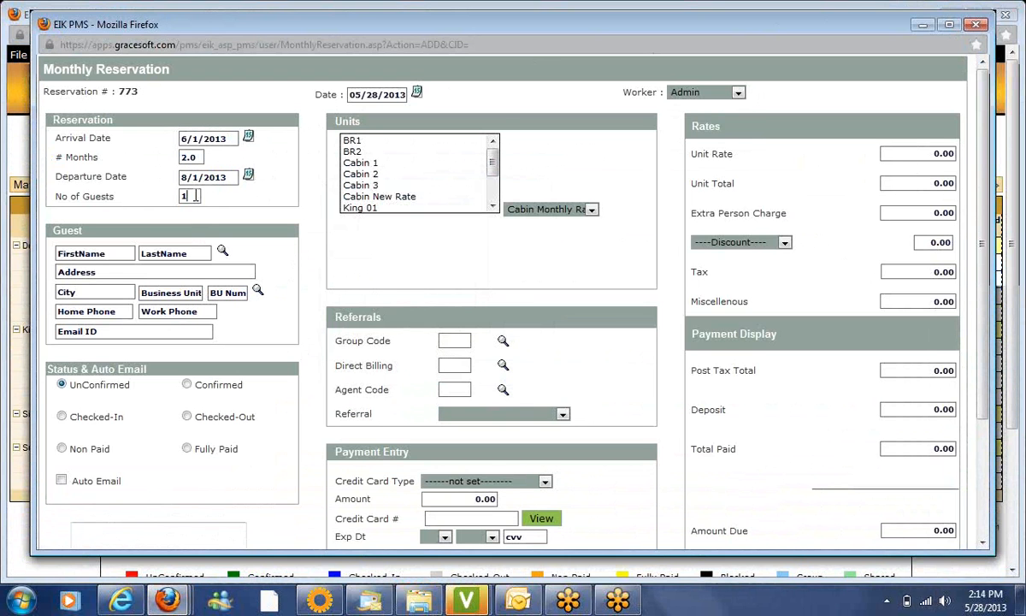
pyautogui.click(195, 196)
pyautogui.write('2')
pyautogui.click(119, 251)
pyautogui.click(223, 253)
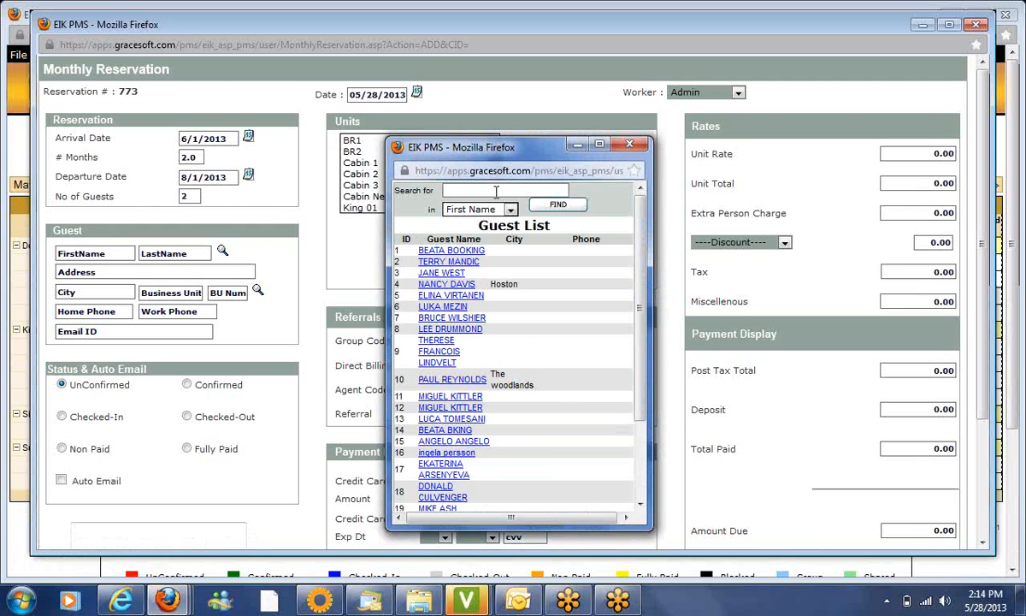
# Search the guest list by first name and enter the guest's first and last name
pyautogui.write('lori')
pyautogui.click(558, 206)
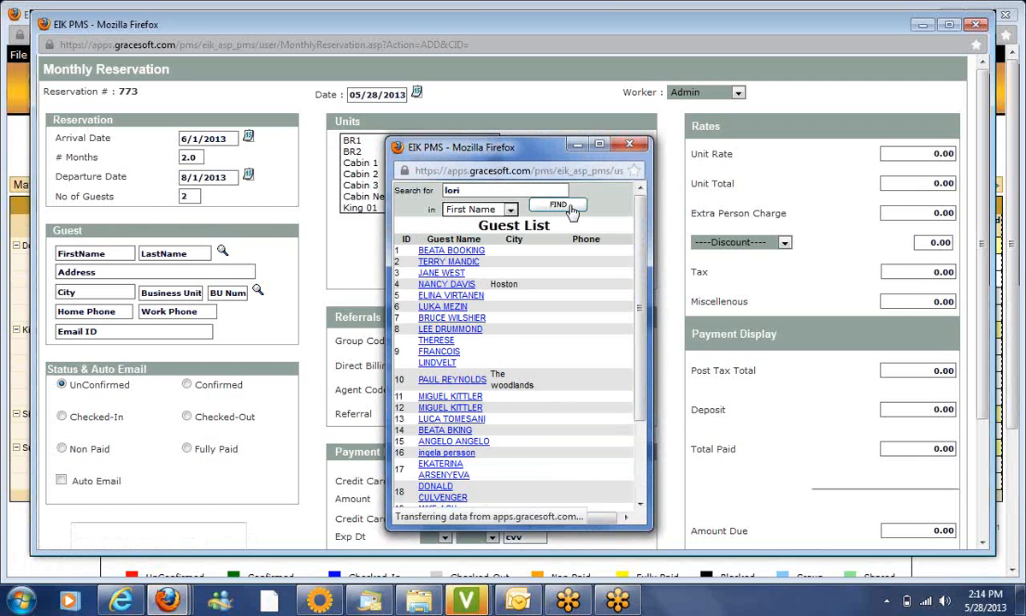
pyautogui.click(122, 255)
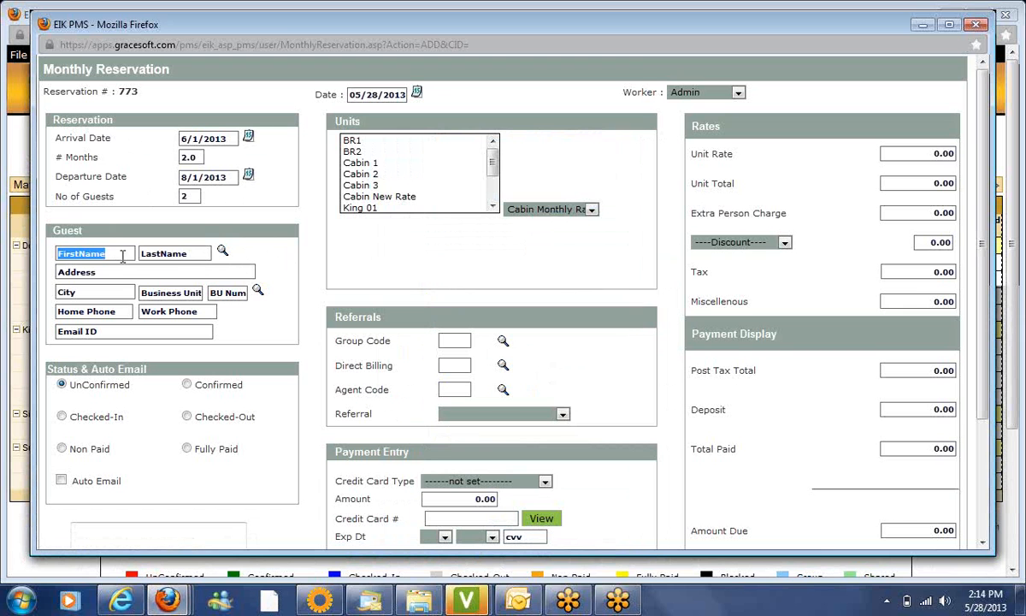
pyautogui.press('Tab')
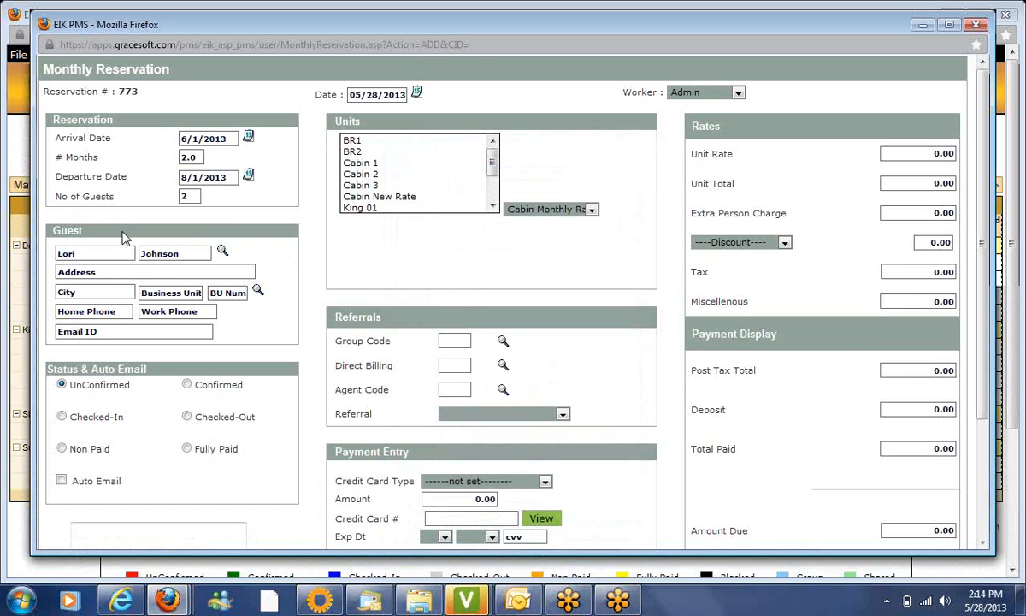
# Fill in the guest's address, city, state, zip code and e-mail, and assign Cabin 1
pyautogui.press('Tab')
pyautogui.press('Tab')
pyautogui.press('Tab')
pyautogui.press('Tab')
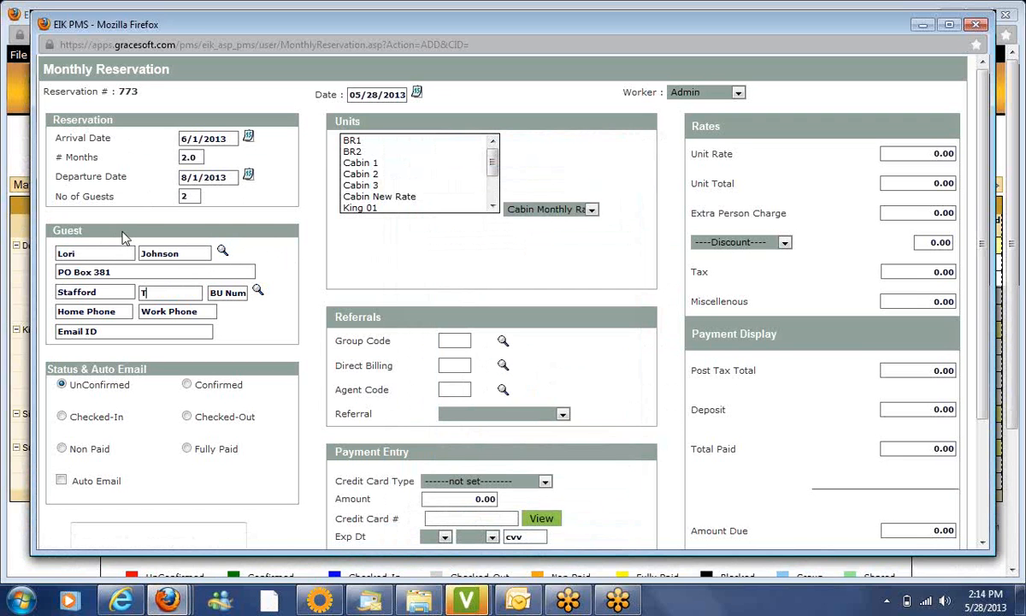
pyautogui.press('Tab')
pyautogui.press('Tab')
pyautogui.press('Tab')
pyautogui.press('Tab')
pyautogui.press('Tab')
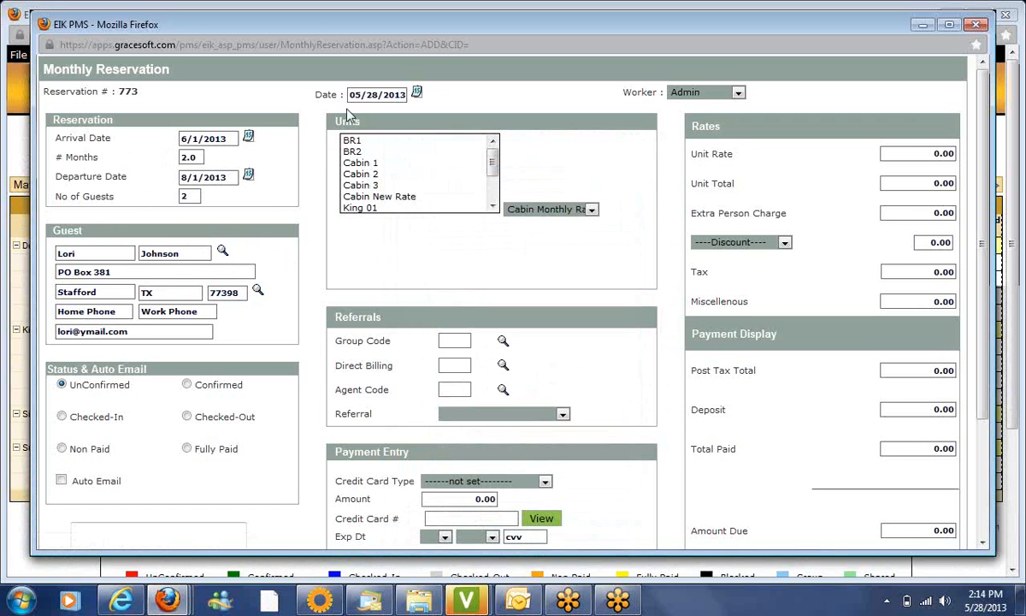
pyautogui.click(376, 165)
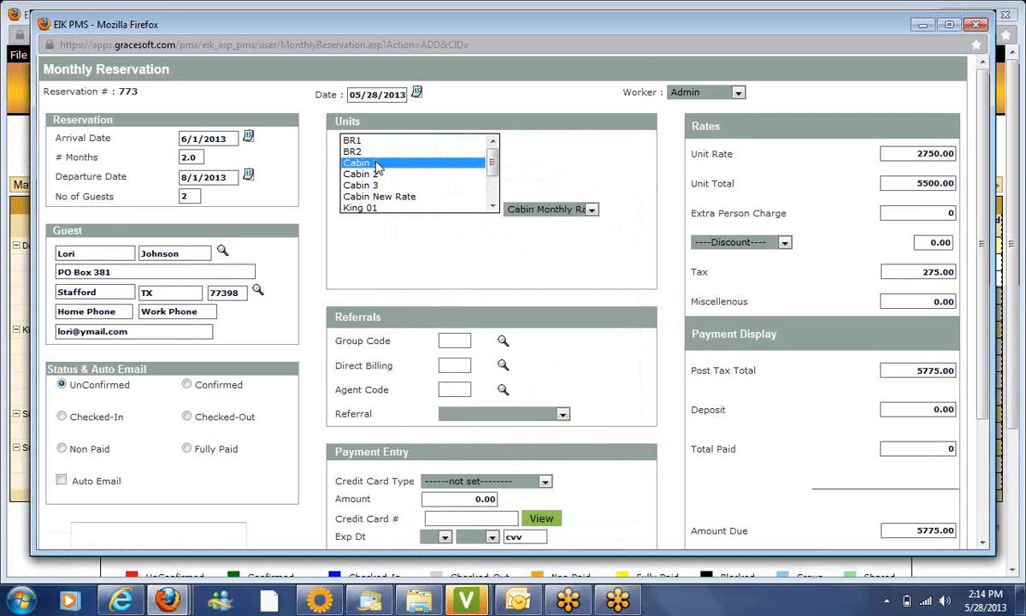
# Keep Cabin Monthly Rate, switch to Cabin 3, choose Deposit Payment, and save reservation 773
pyautogui.click(554, 212)
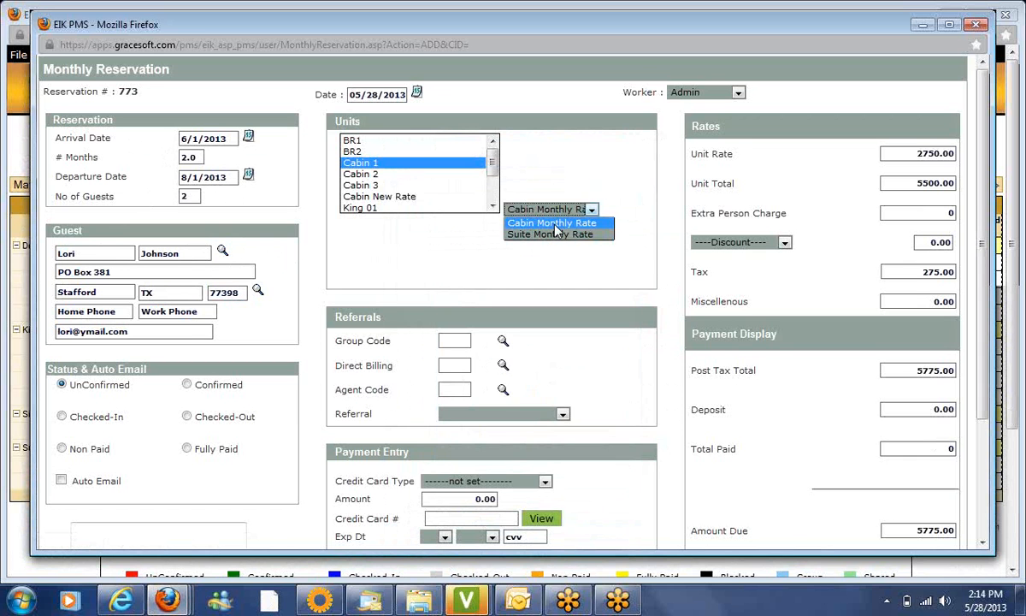
pyautogui.click(555, 224)
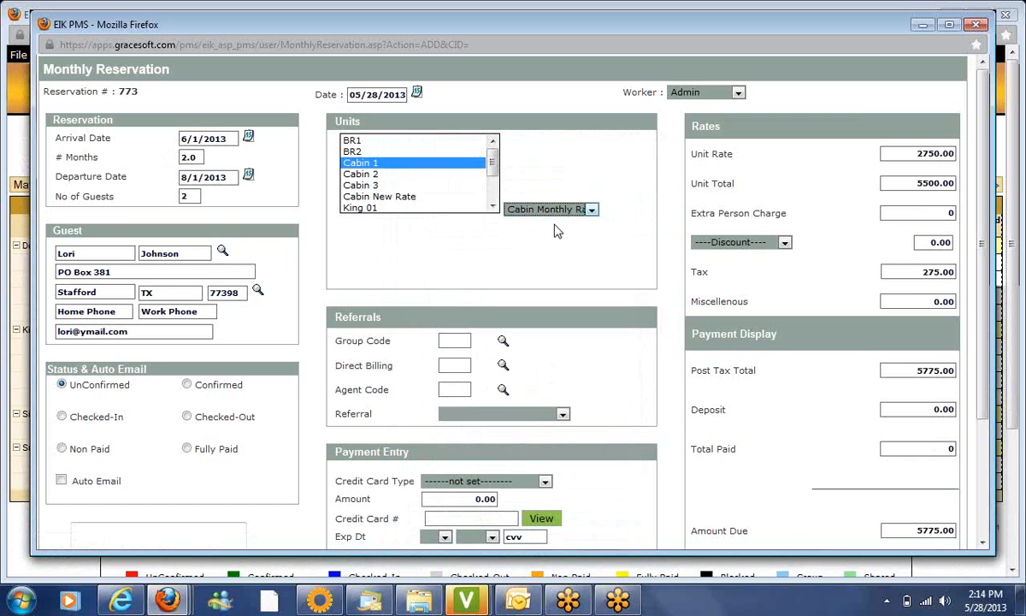
pyautogui.click(373, 185)
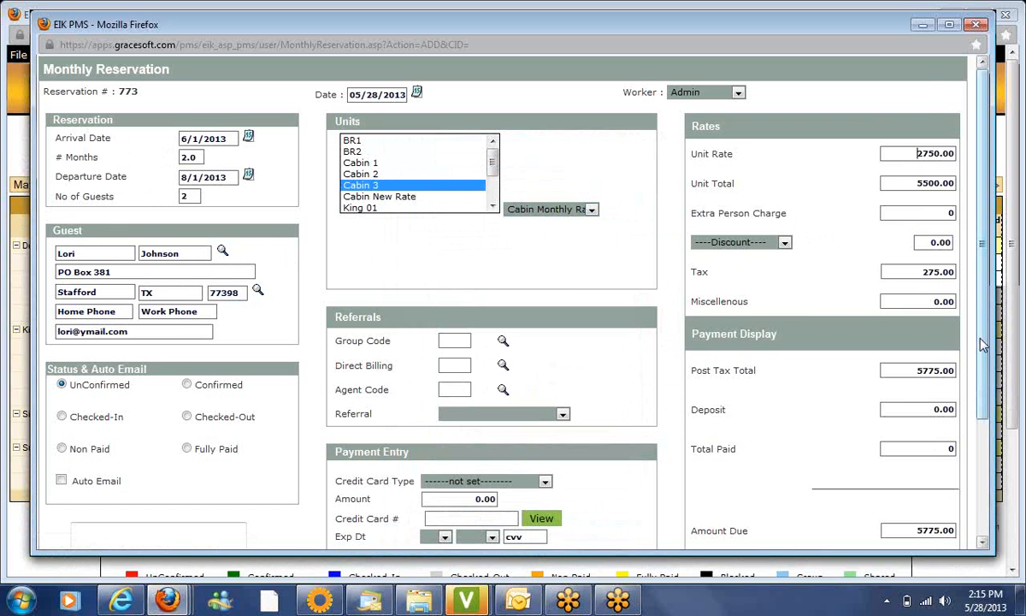
pyautogui.moveTo(982, 345); pyautogui.dragTo(989, 468)
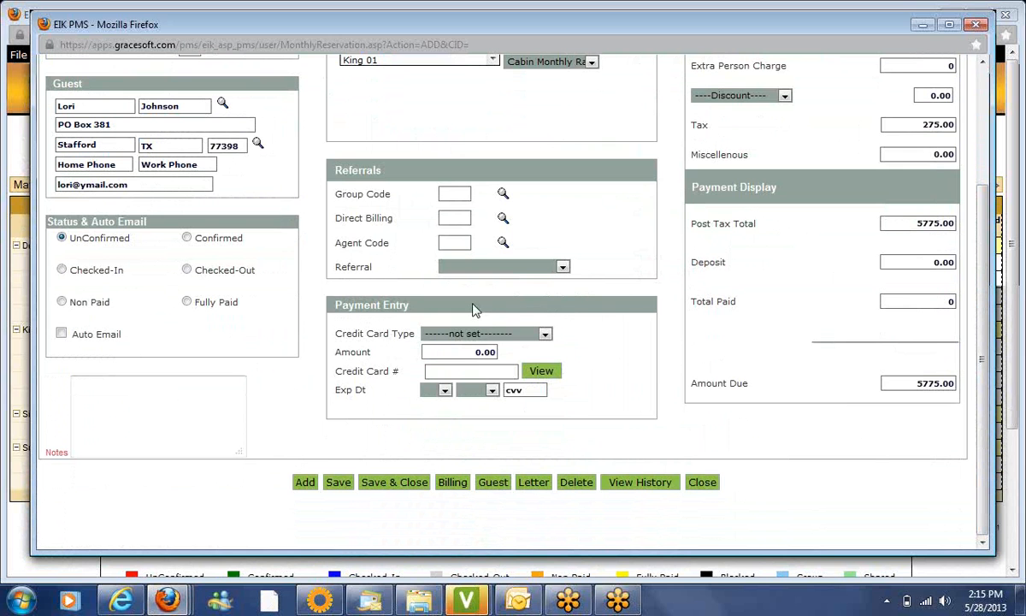
pyautogui.click(466, 336)
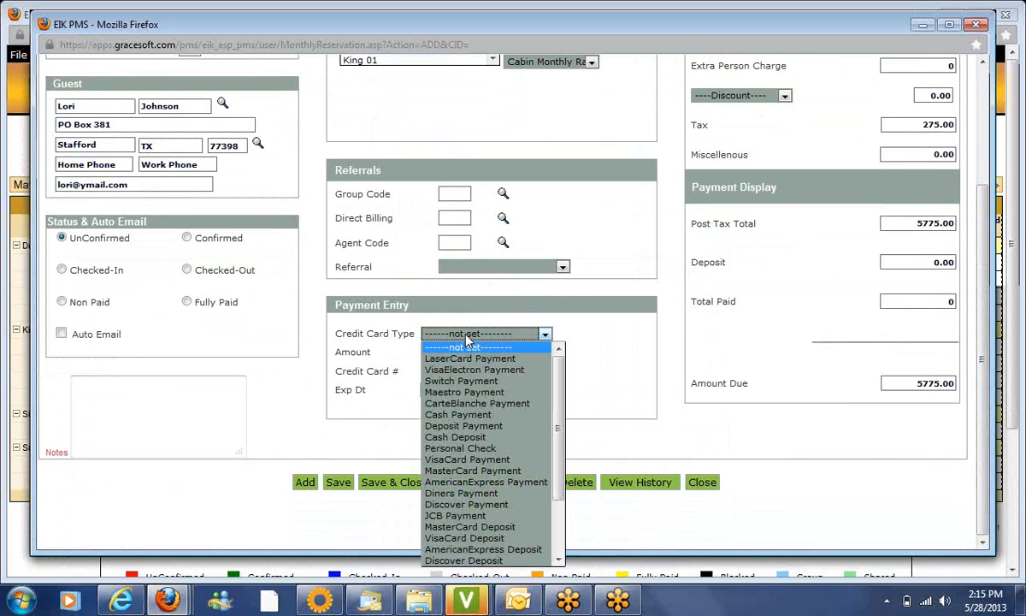
pyautogui.click(459, 426)
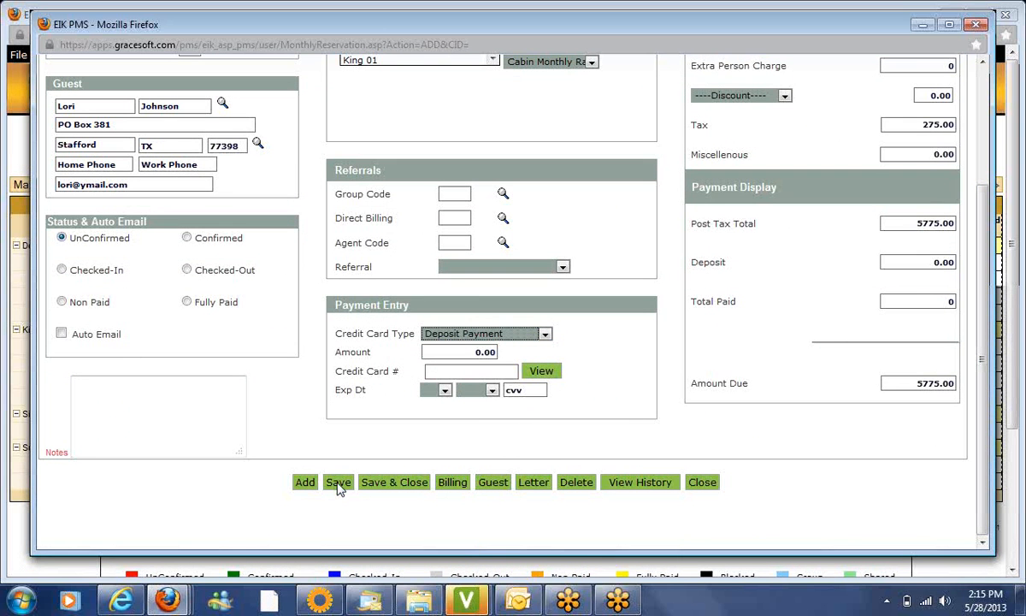
pyautogui.click(338, 482)
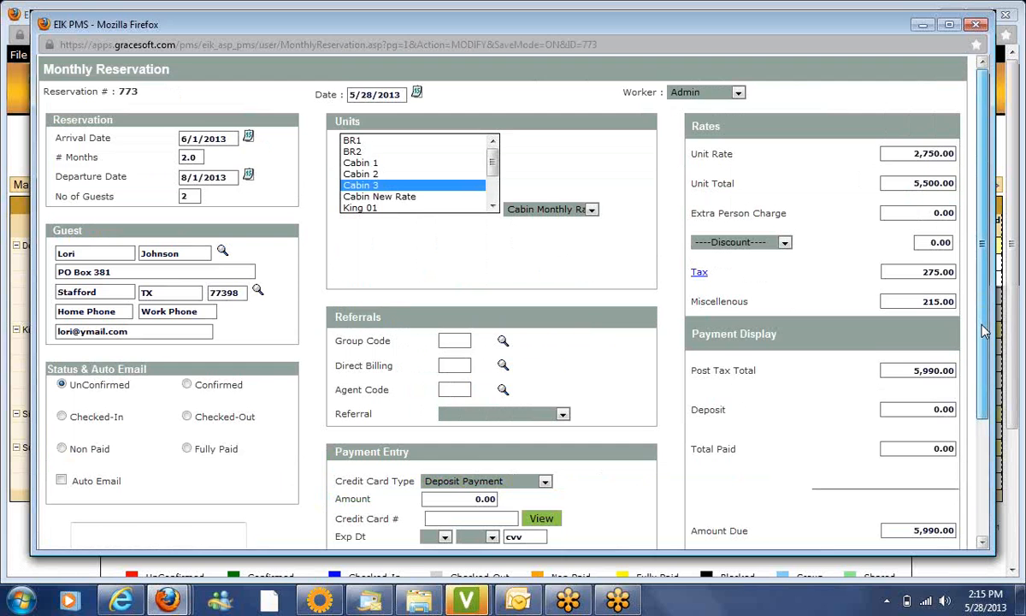
# Open Billing Details for reservation 773 and scroll down to its 5,990.00 total
pyautogui.moveTo(983, 346); pyautogui.dragTo(990, 435)
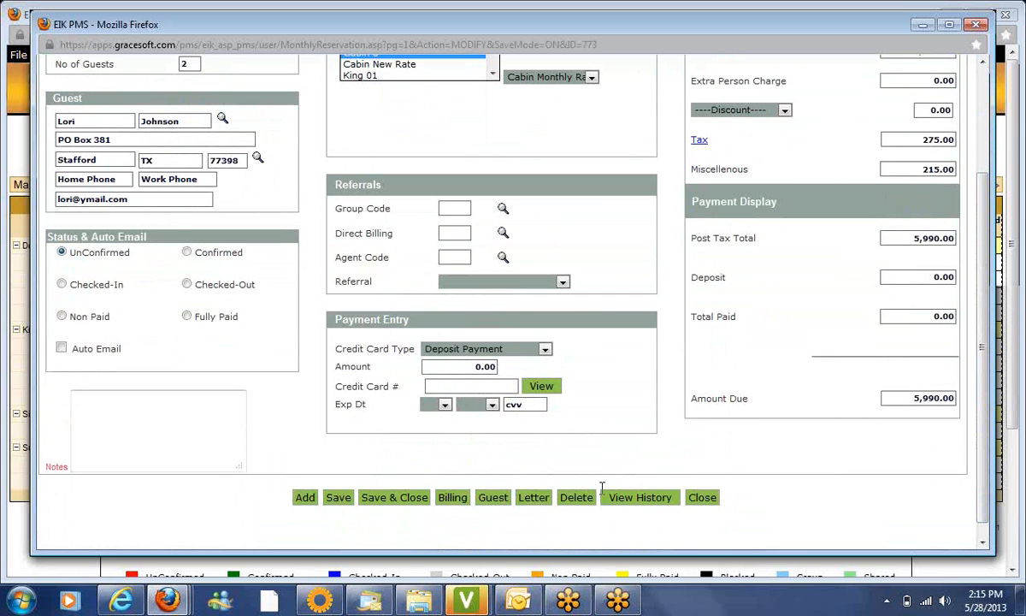
pyautogui.click(453, 498)
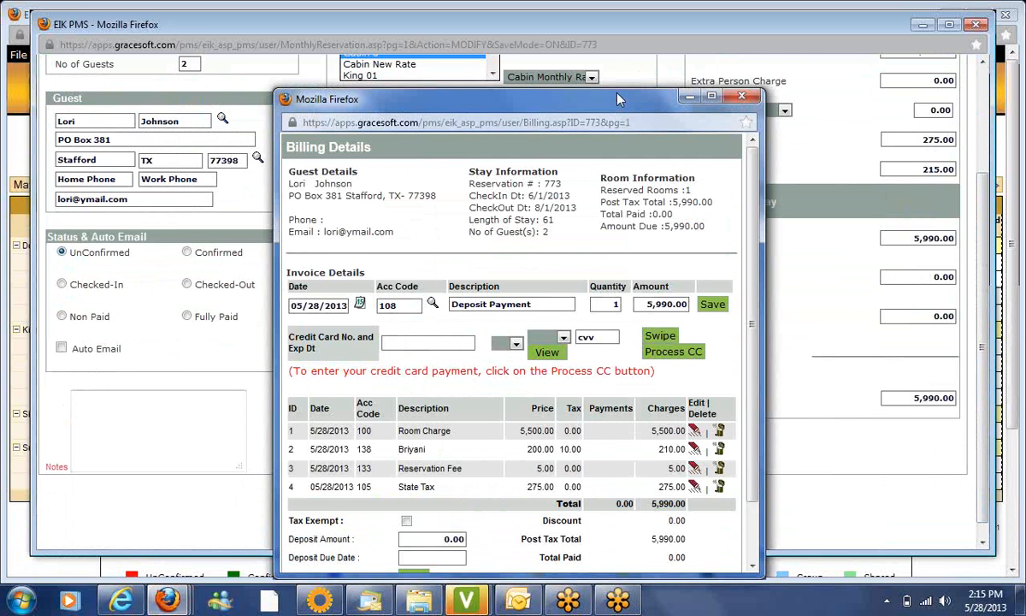
pyautogui.moveTo(578, 97); pyautogui.dragTo(578, 29)
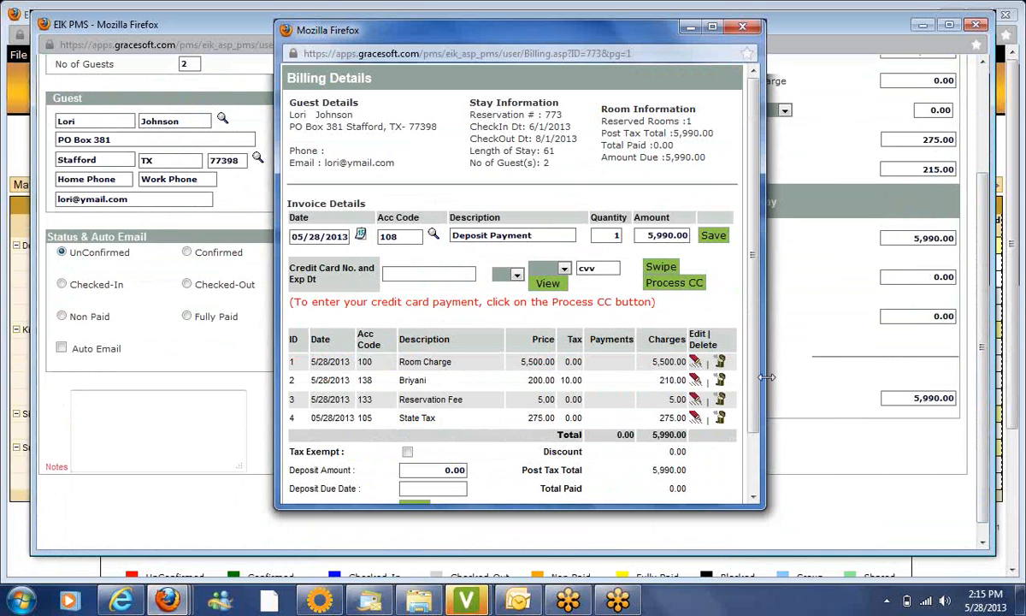
pyautogui.moveTo(756, 396); pyautogui.dragTo(757, 444)
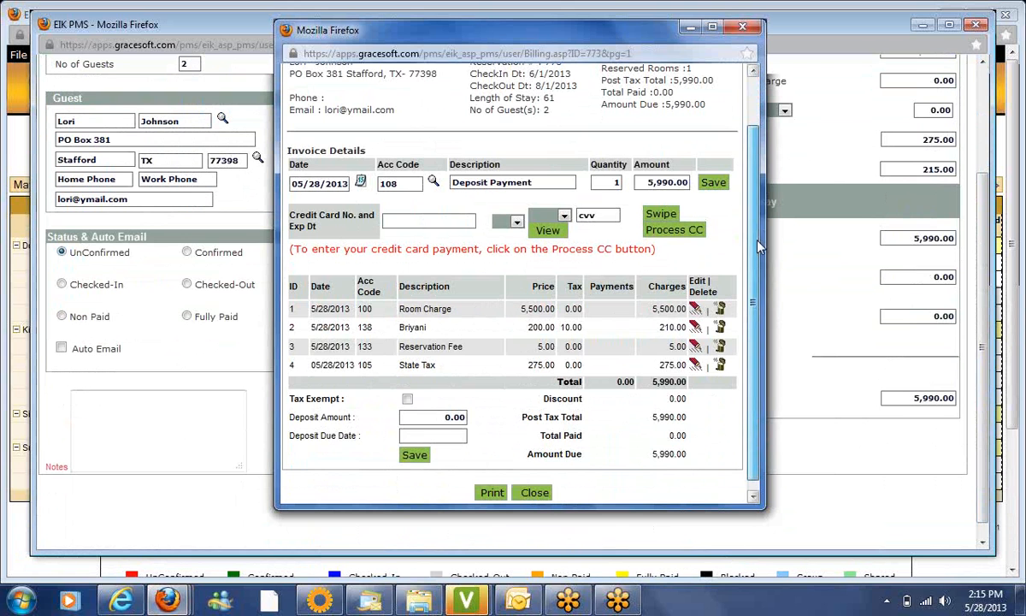
pyautogui.moveTo(757, 247); pyautogui.dragTo(757, 253)
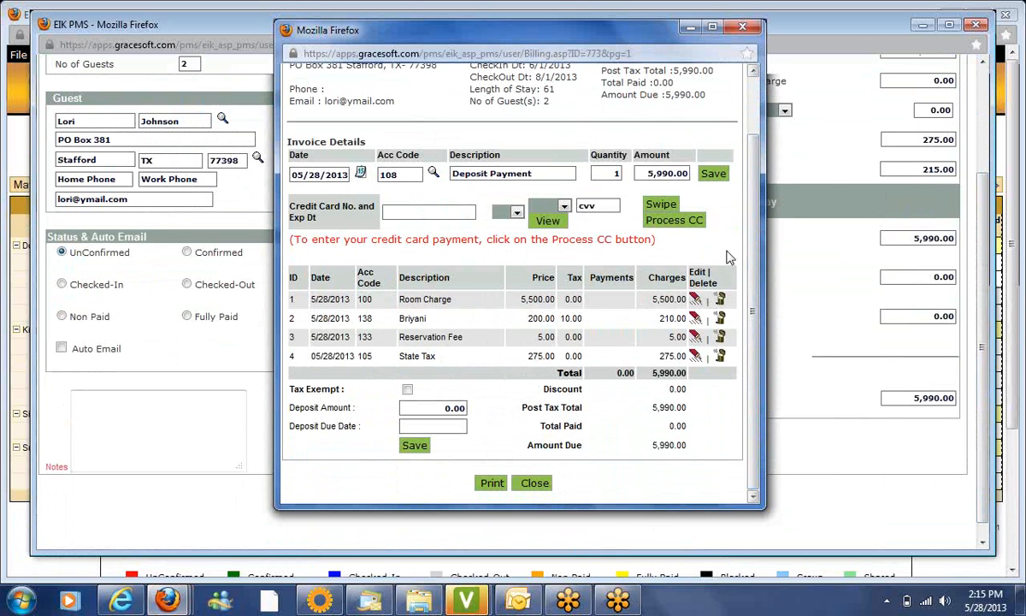
# Preview reservation 773's printed bill, then close it, Billing Details and the Monthly Reservation window
pyautogui.click(494, 484)
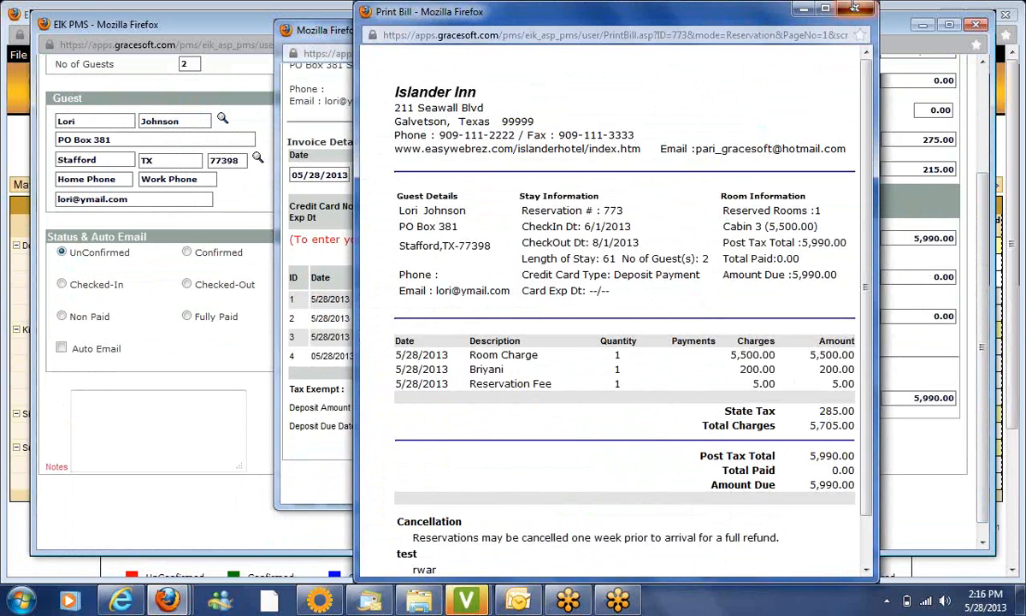
pyautogui.click(854, 9)
pyautogui.click(746, 30)
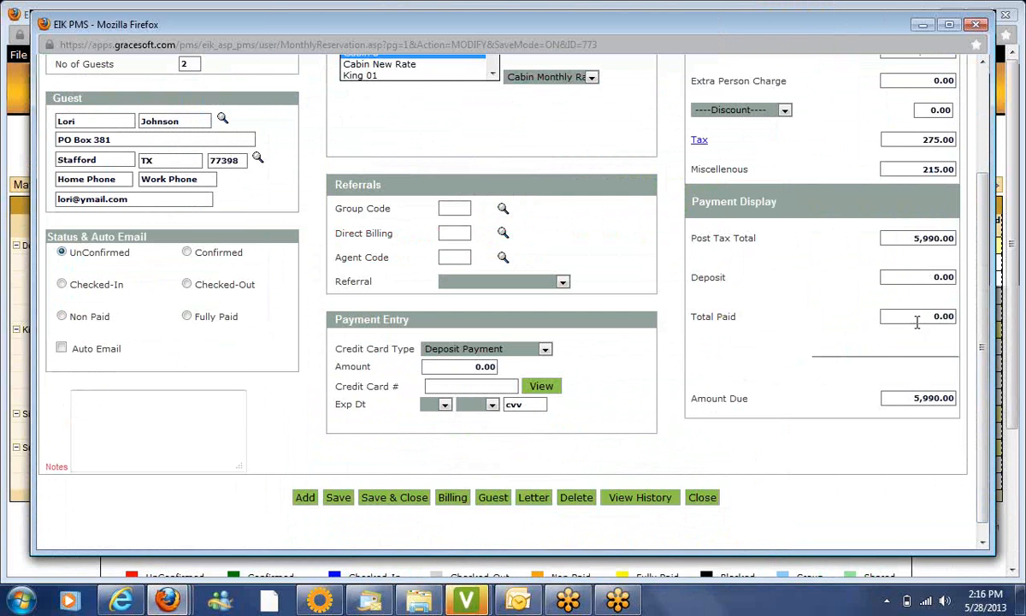
pyautogui.moveTo(984, 399); pyautogui.dragTo(983, 291)
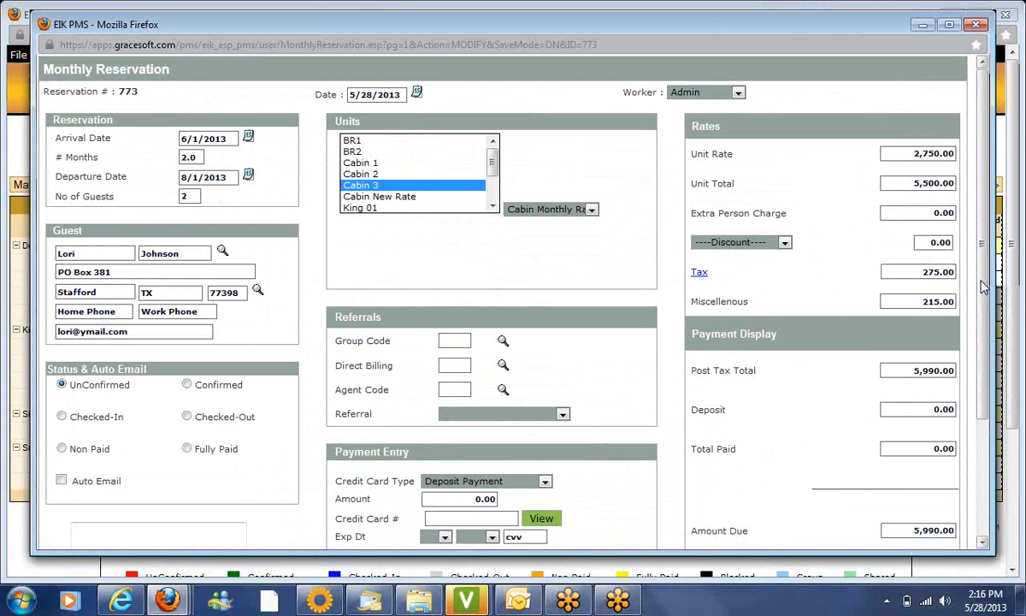
pyautogui.click(979, 24)
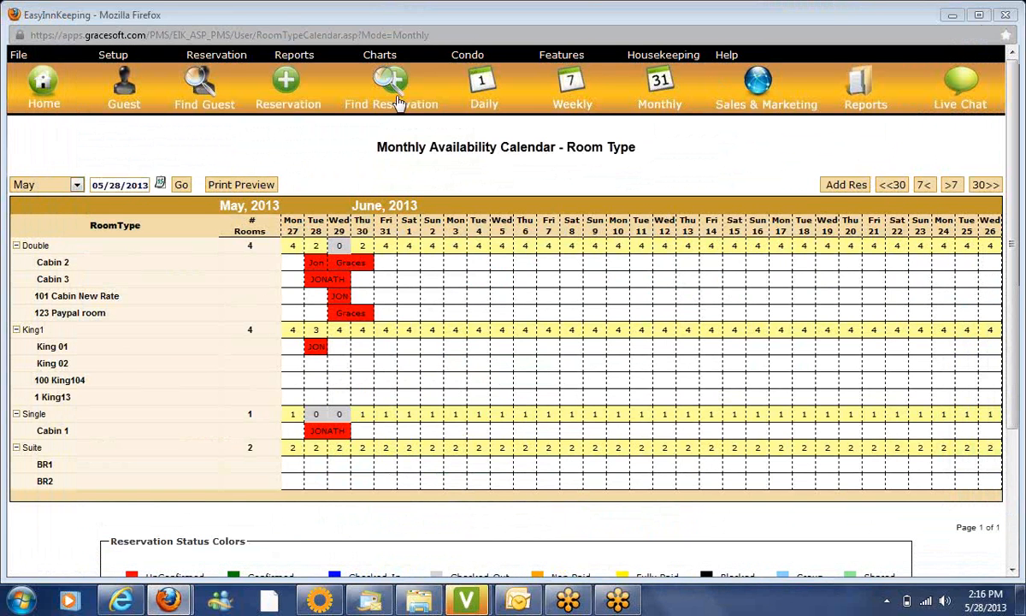
# Choose Reservation > Hourly Reservation to show the Banquet and Conference Room slots
pyautogui.moveTo(217, 58)
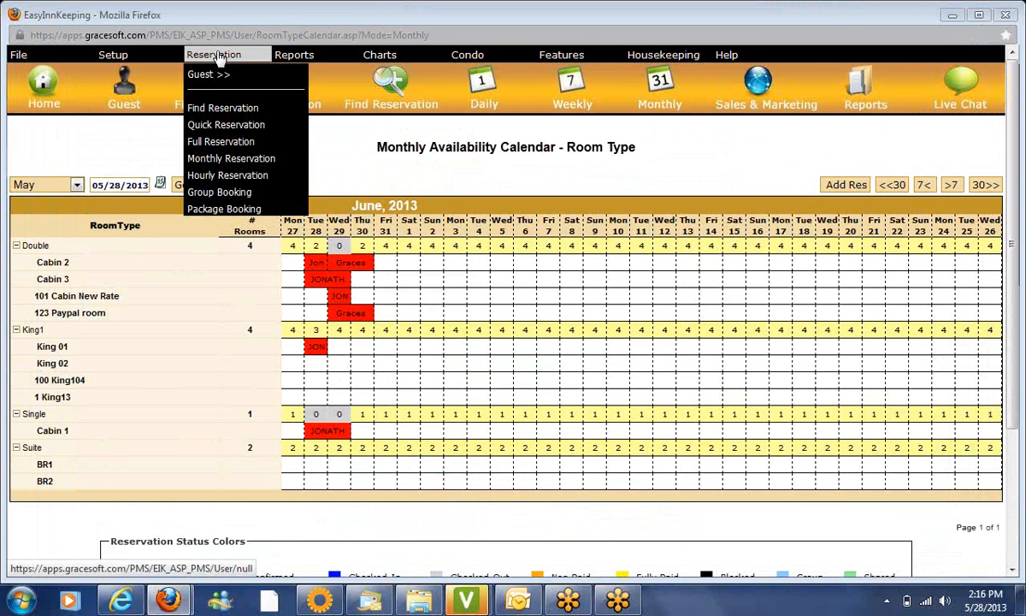
pyautogui.click(225, 176)
pyautogui.moveTo(114, 58)
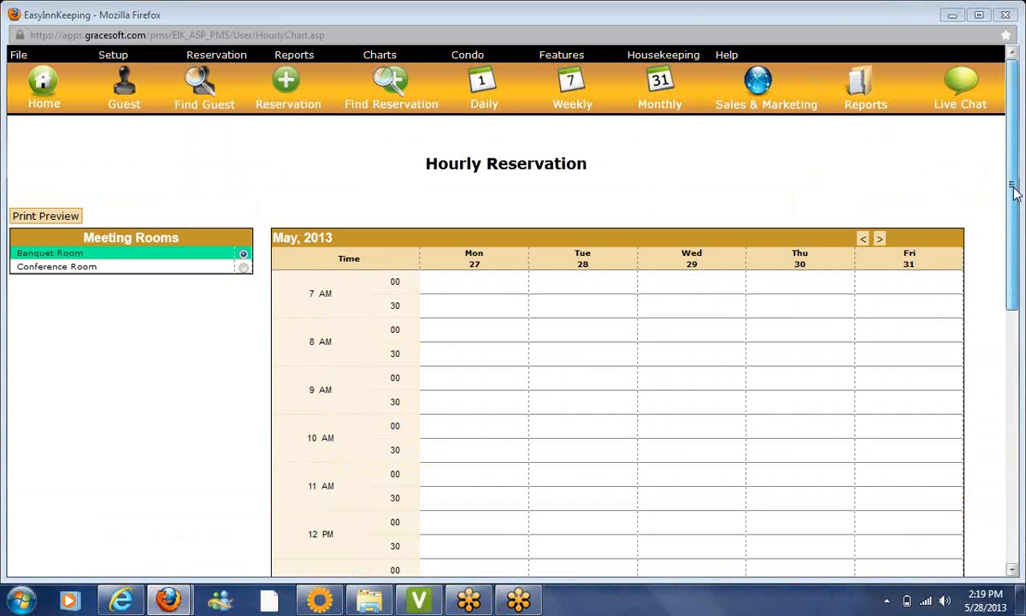
# Scroll the hourly grid and book the Banquet Room at 10:00 AM on Monday, May 27
pyautogui.moveTo(1015, 193); pyautogui.dragTo(1018, 220)
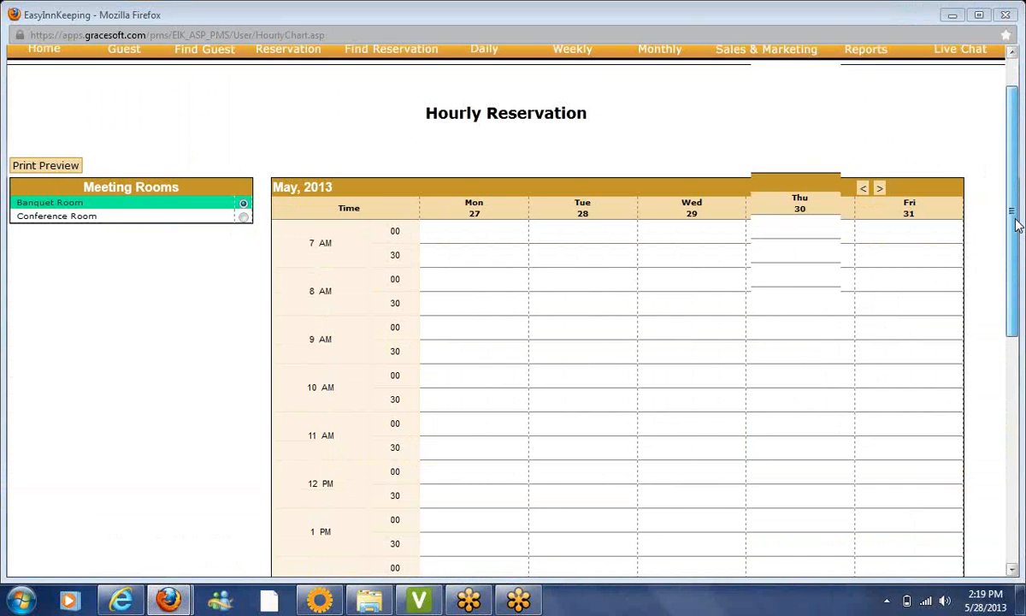
pyautogui.moveTo(1018, 221); pyautogui.dragTo(1018, 248)
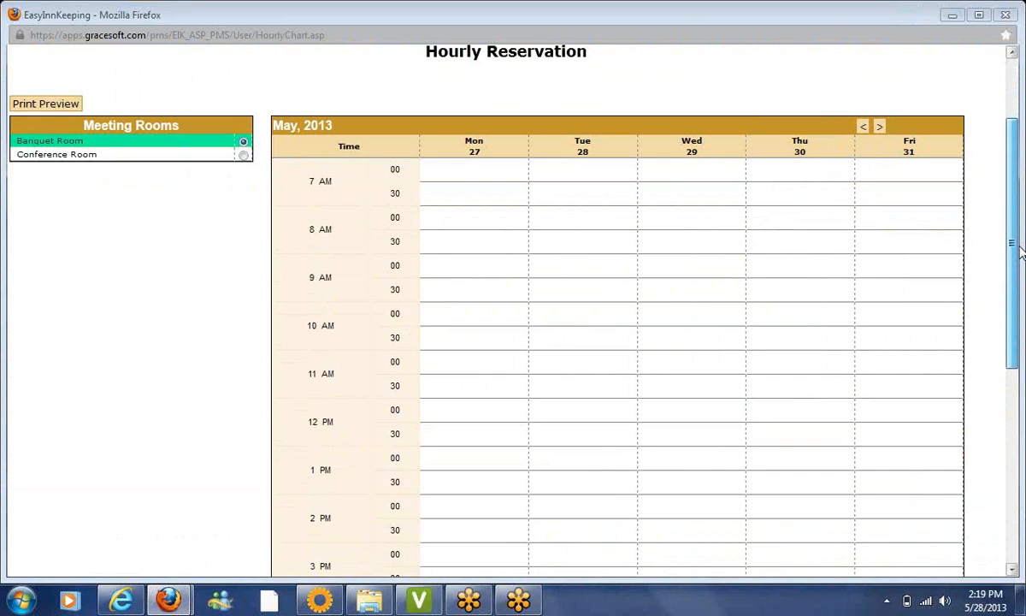
pyautogui.moveTo(1017, 248); pyautogui.dragTo(1017, 269)
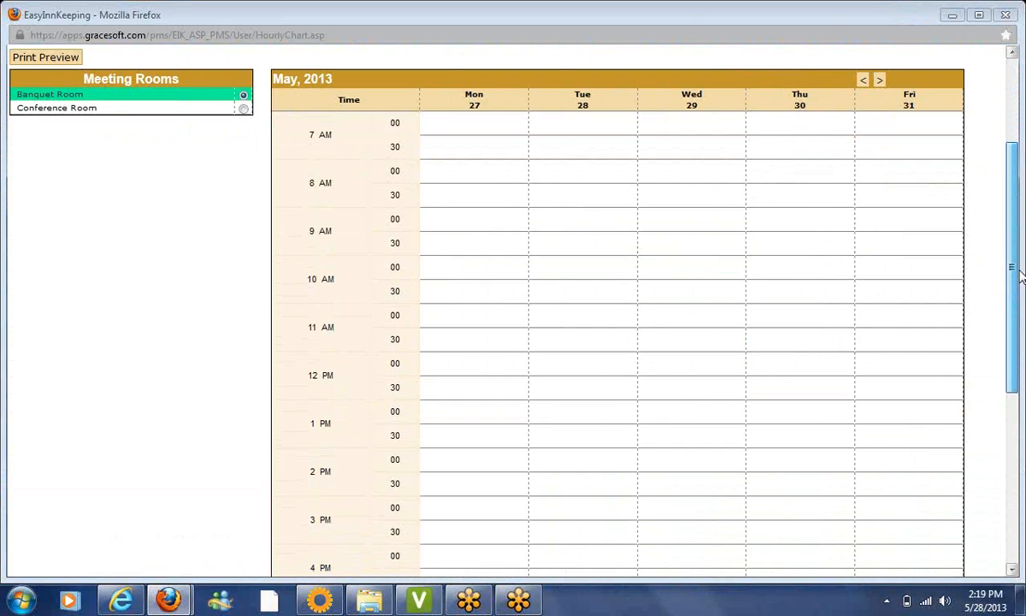
pyautogui.click(461, 272)
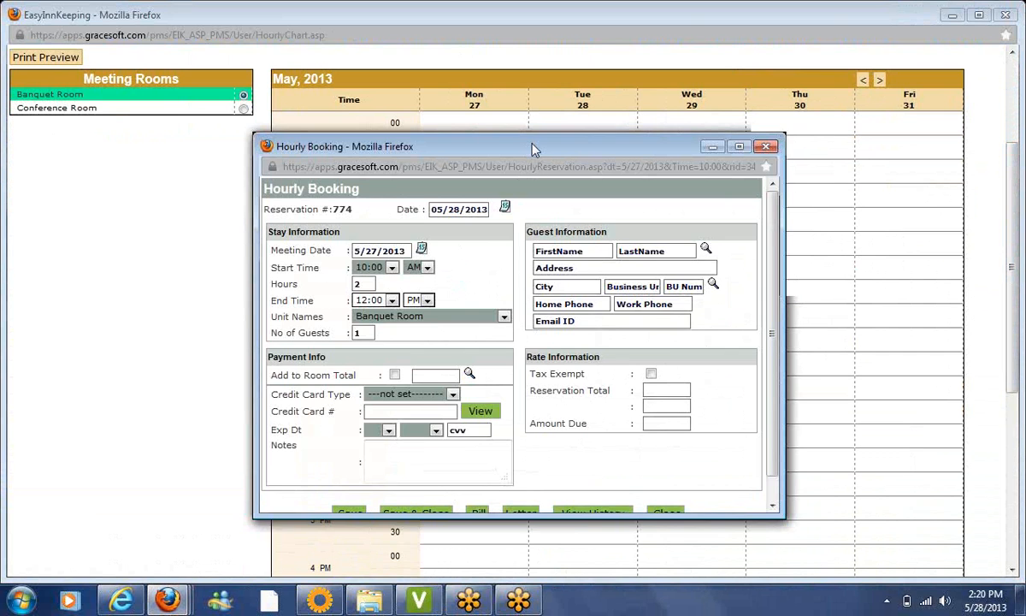
# Confirm a 2-hour duration for booking 774 and set the payment type to Deposit Payment
pyautogui.moveTo(531, 147); pyautogui.dragTo(542, 218)
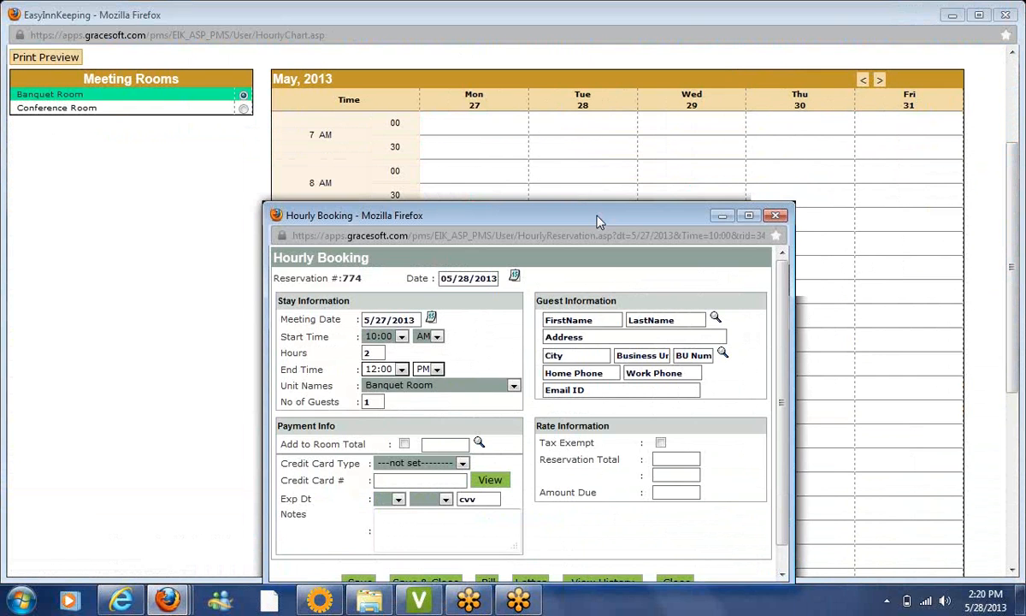
pyautogui.moveTo(598, 222); pyautogui.dragTo(628, 139)
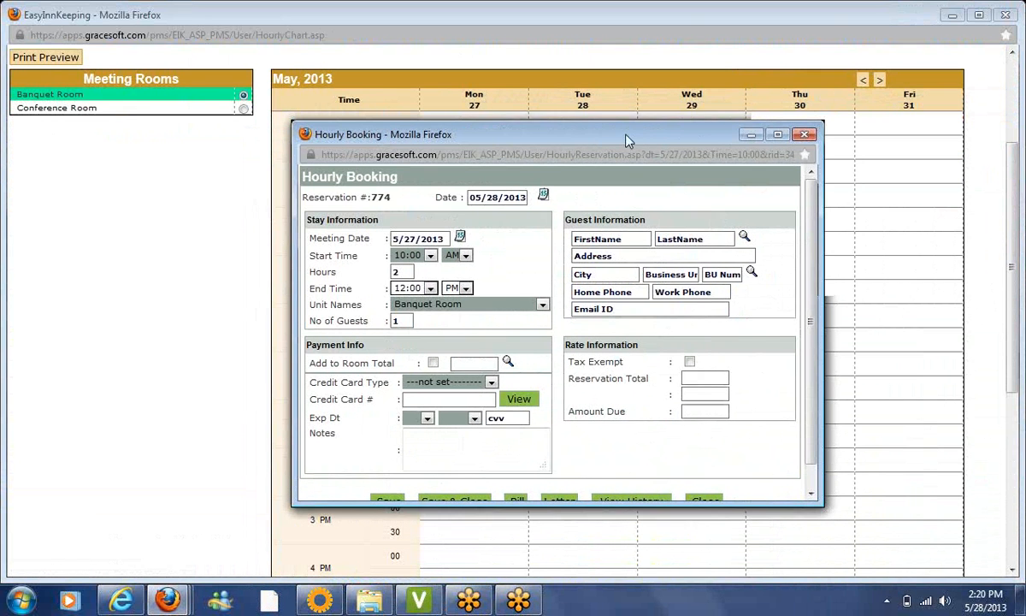
pyautogui.click(407, 273)
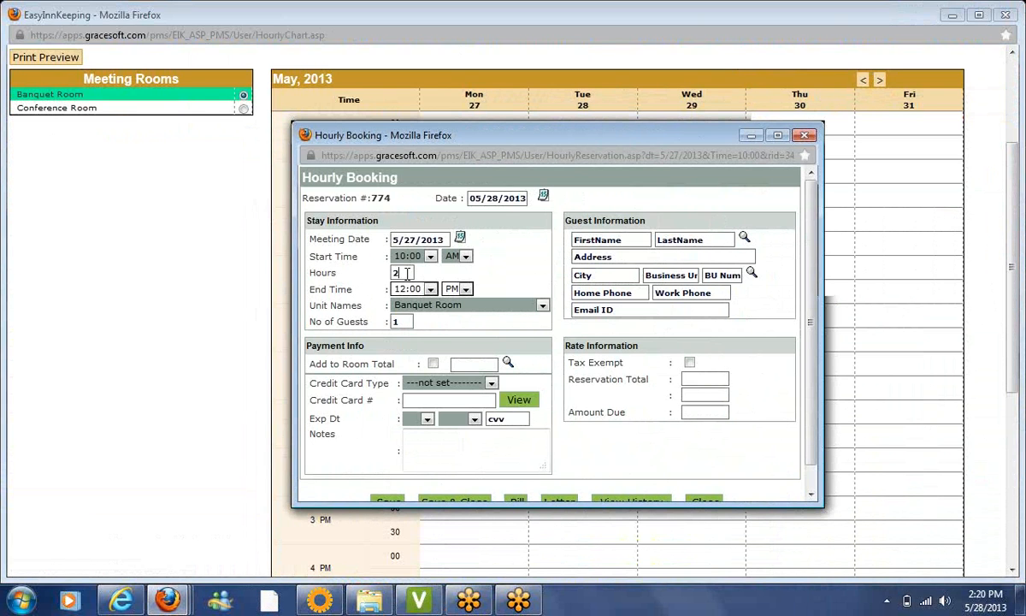
pyautogui.press('Tab')
pyautogui.click(407, 272)
pyautogui.doubleClick(407, 273)
pyautogui.click(410, 321)
pyautogui.click(437, 389)
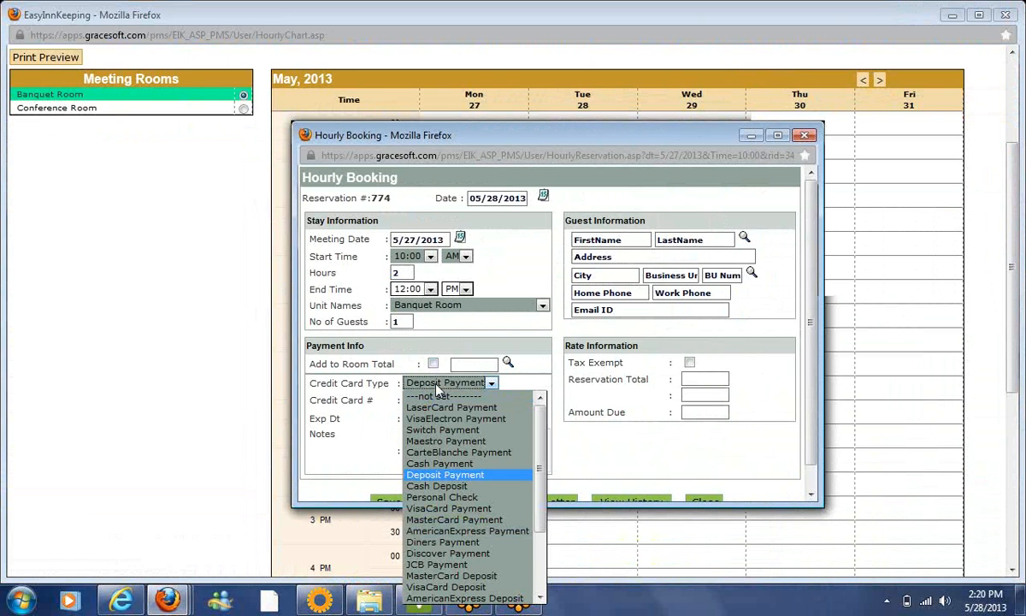
pyautogui.click(444, 475)
# Look up the guest by first name, fill in their details, and save booking 774
pyautogui.click(642, 239)
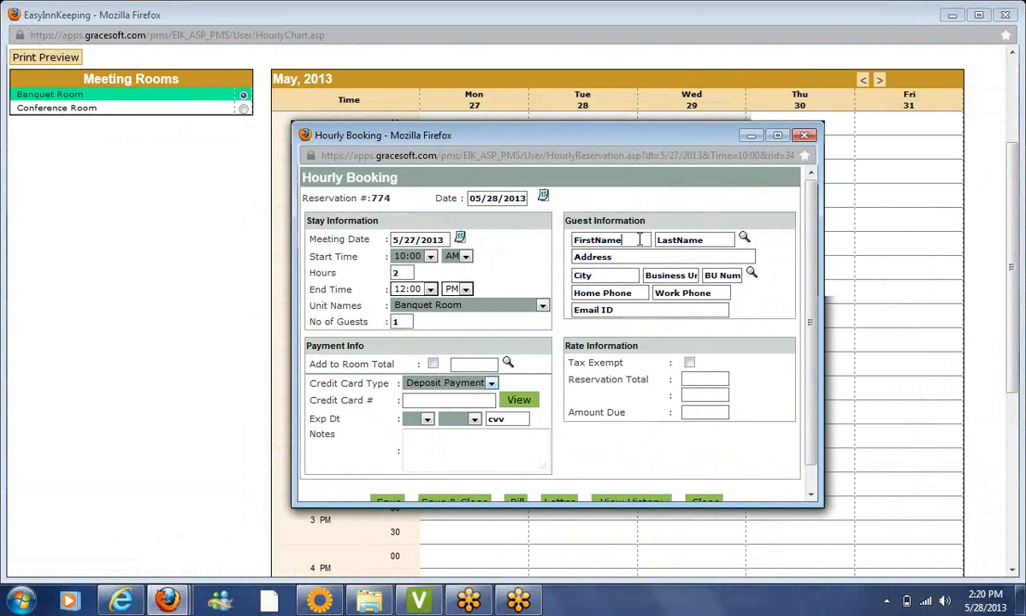
pyautogui.click(744, 238)
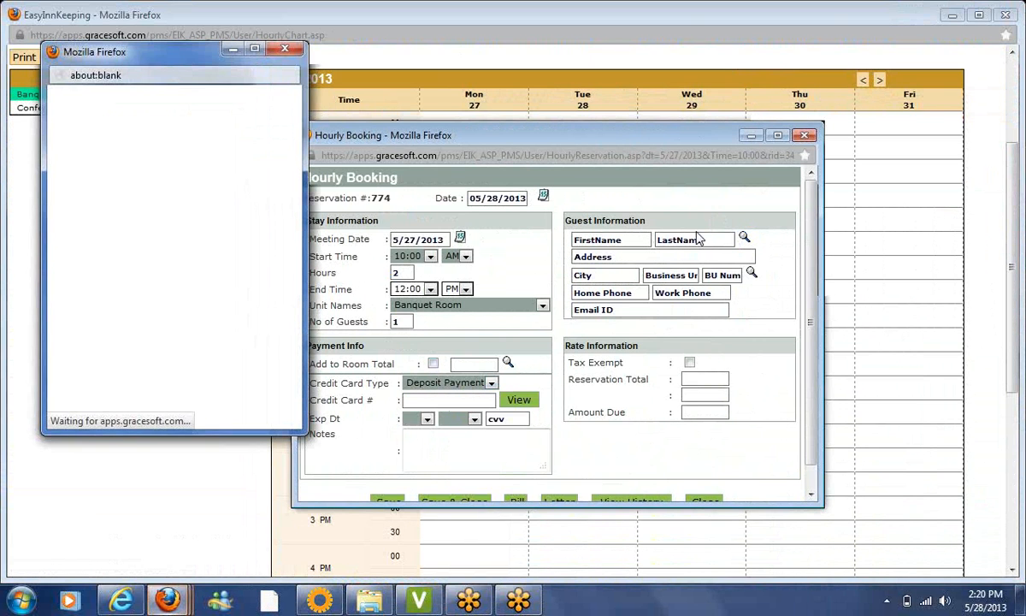
pyautogui.click(143, 94)
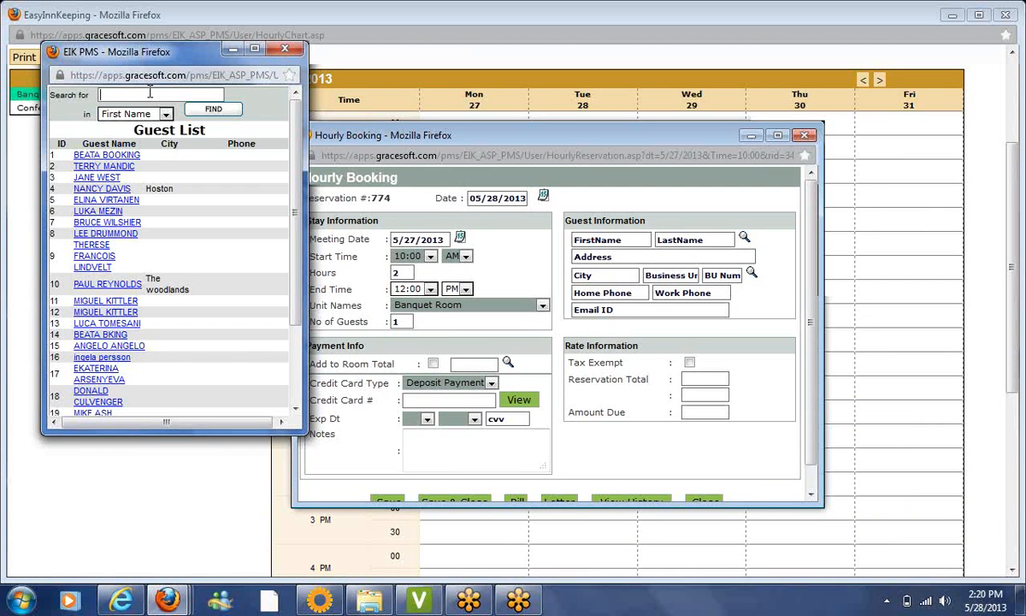
pyautogui.write('susan')
pyautogui.click(212, 109)
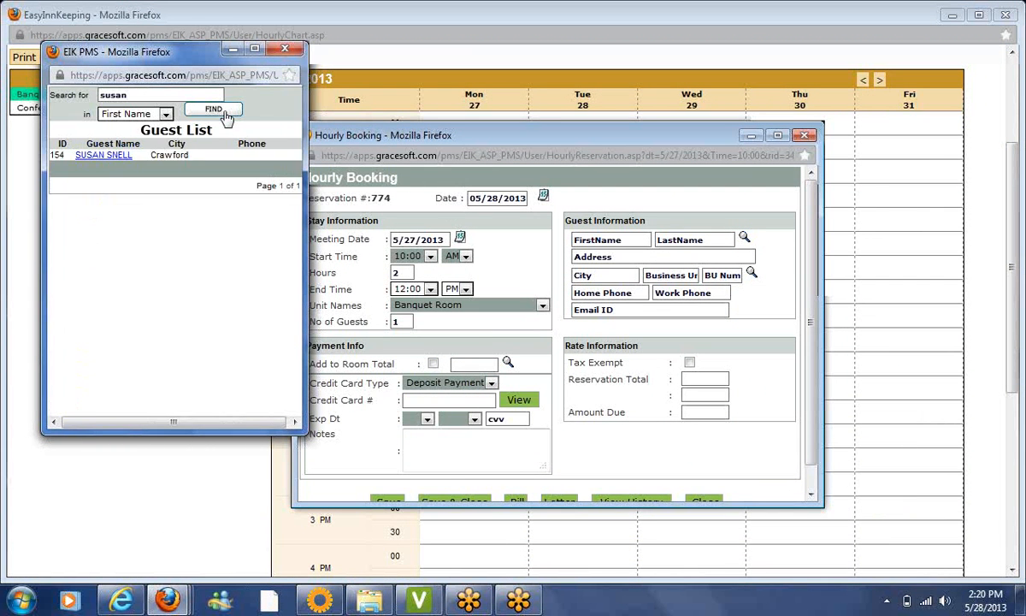
pyautogui.click(116, 161)
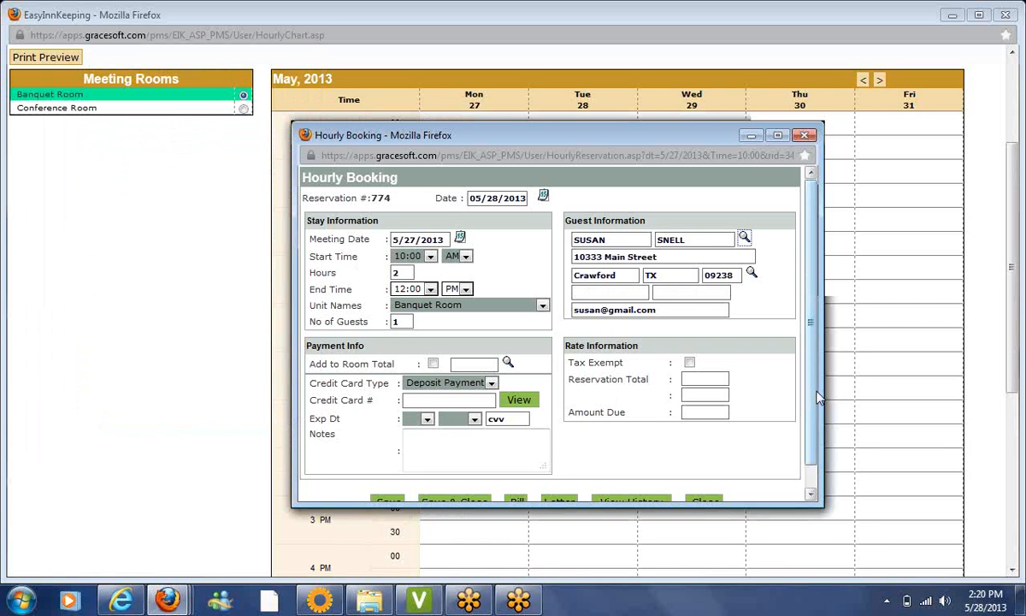
pyautogui.scroll(-1, 817, 447)
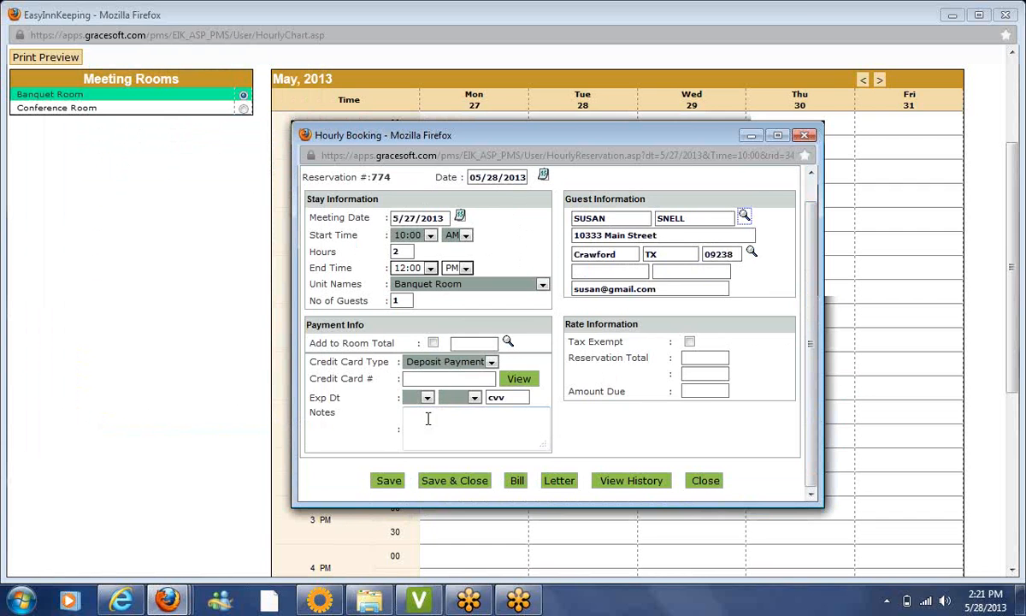
pyautogui.click(451, 482)
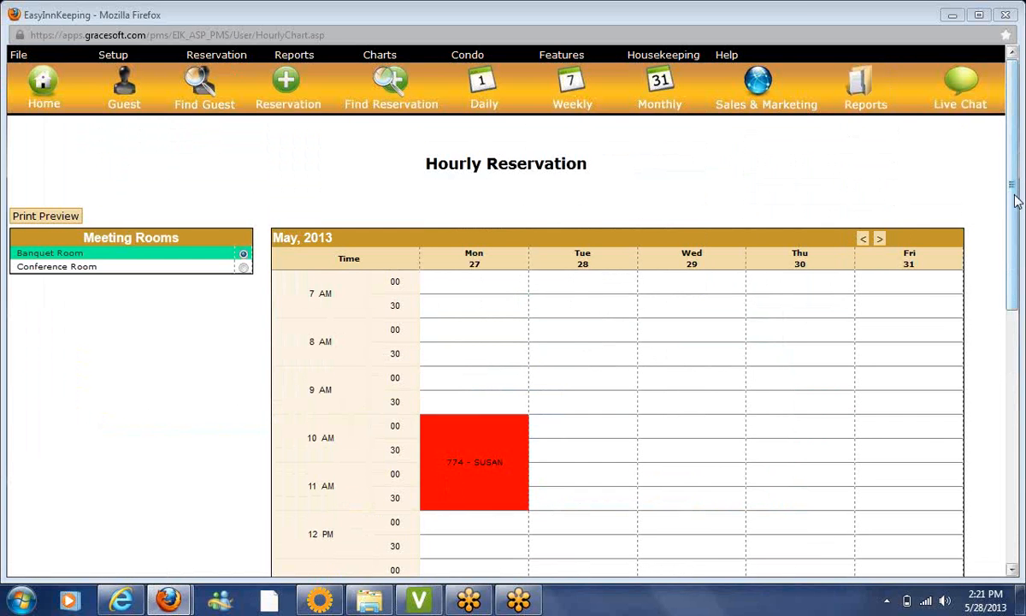
# Start a Banquet Room booking at 1 PM on 27 May and fill it with an existing guest found by search
pyautogui.moveTo(1011, 183); pyautogui.dragTo(1019, 329)
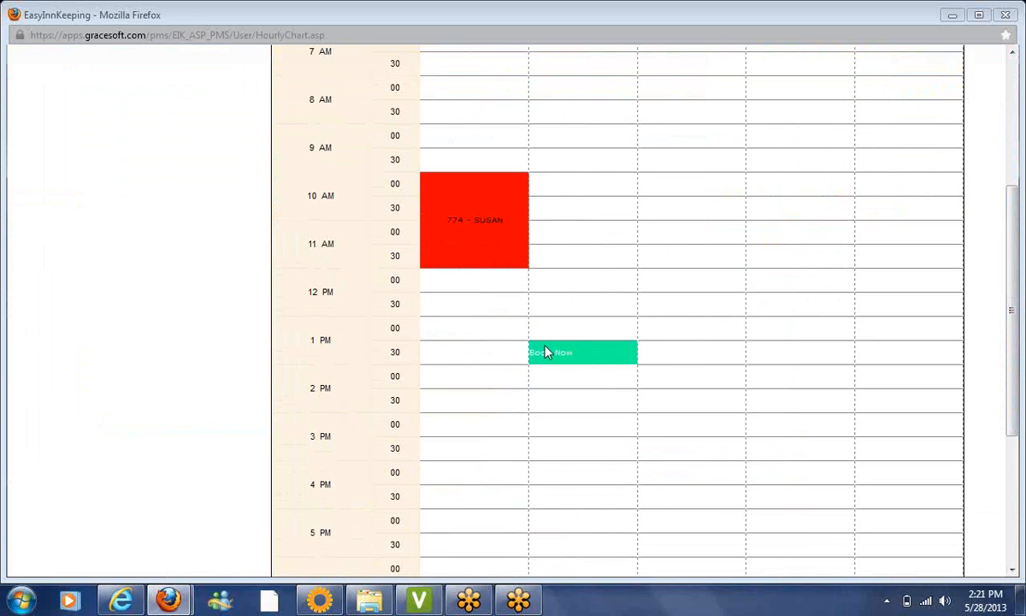
pyautogui.click(475, 329)
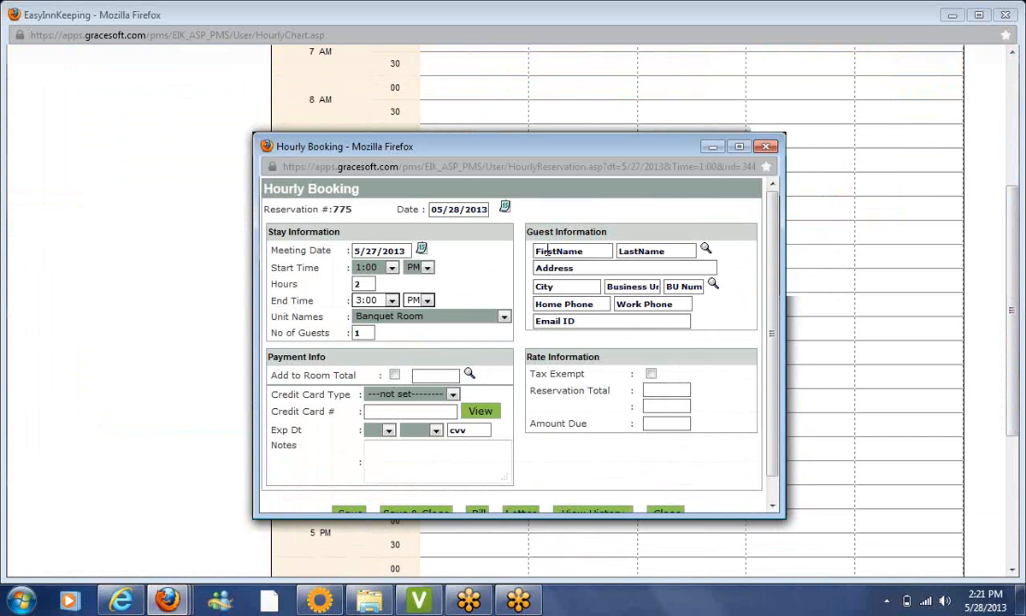
pyautogui.click(708, 251)
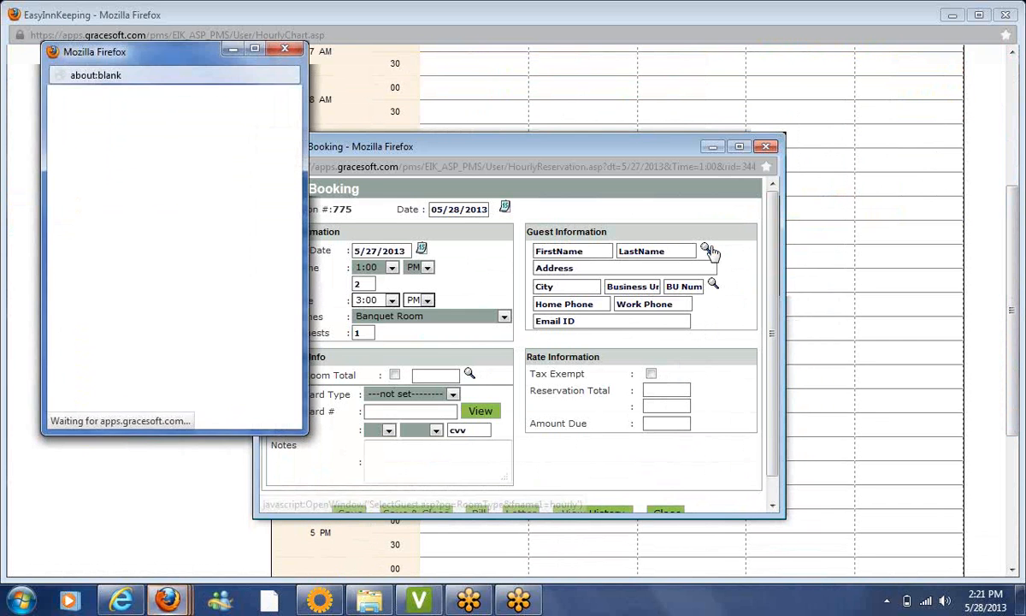
pyautogui.write('joh')
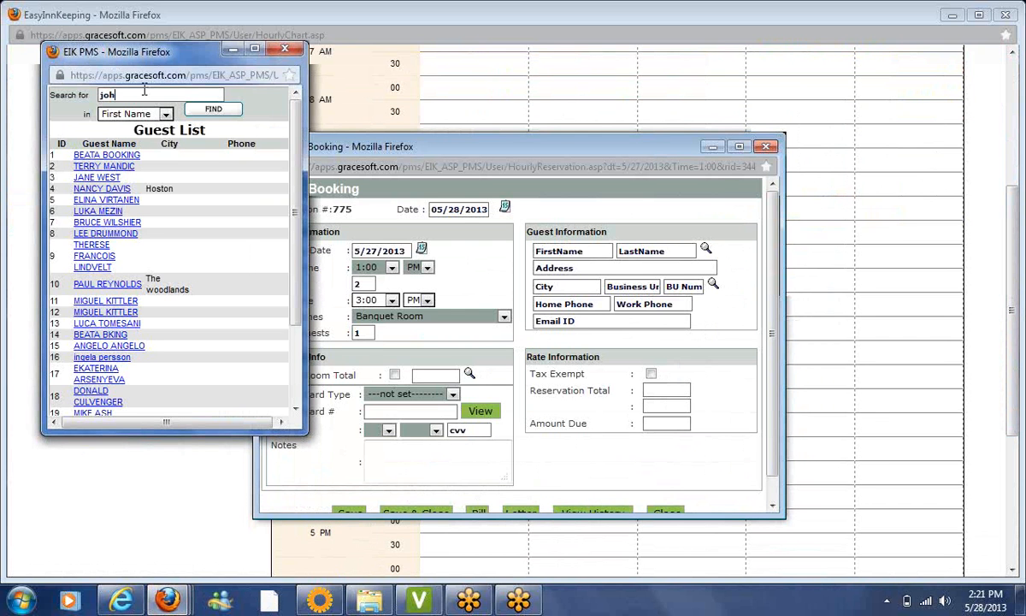
pyautogui.press('BackSpace')
pyautogui.write('n')
pyautogui.click(206, 114)
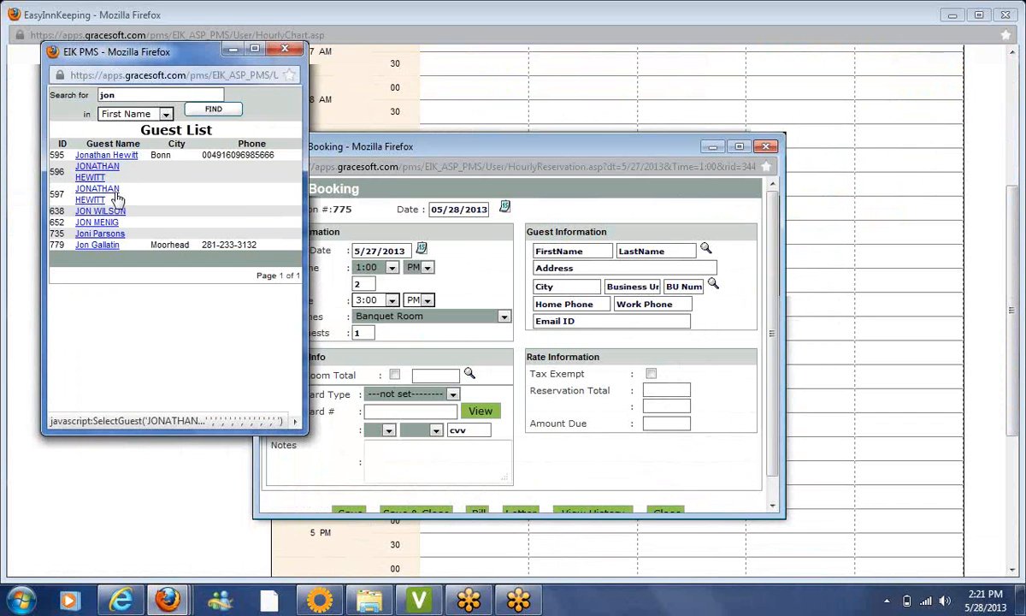
pyautogui.click(98, 245)
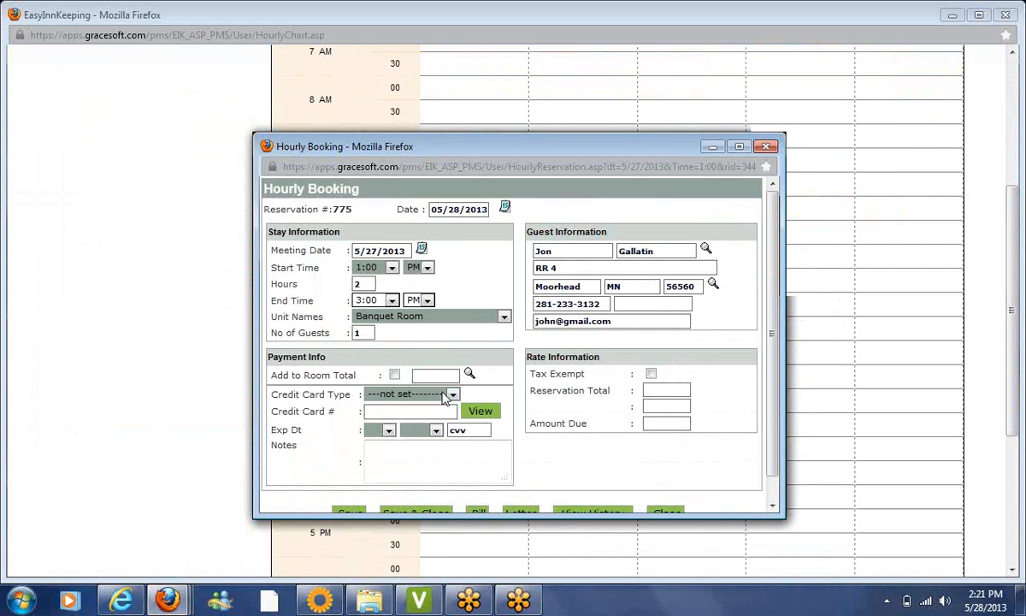
# Set Deposit Payment, charge the booking to room reservation 771, and save it as booking 775
pyautogui.click(444, 395)
pyautogui.press('d')
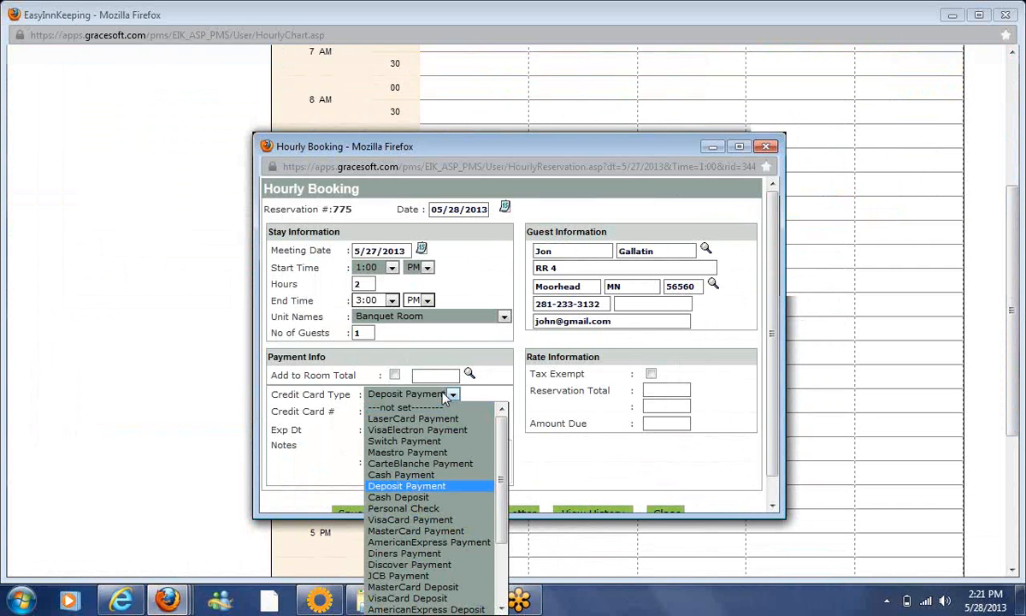
pyautogui.press('Return')
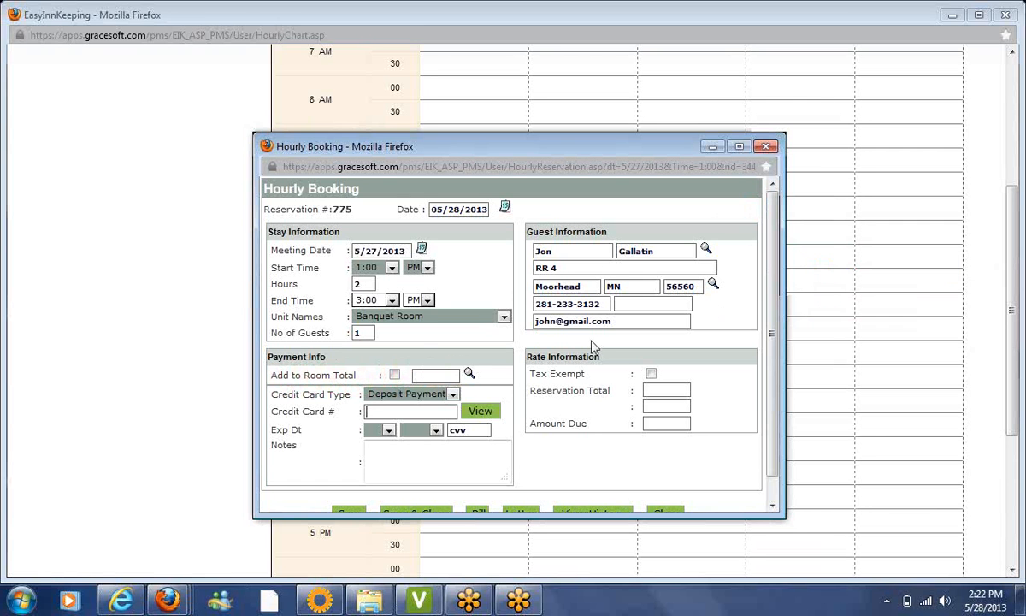
pyautogui.click(394, 375)
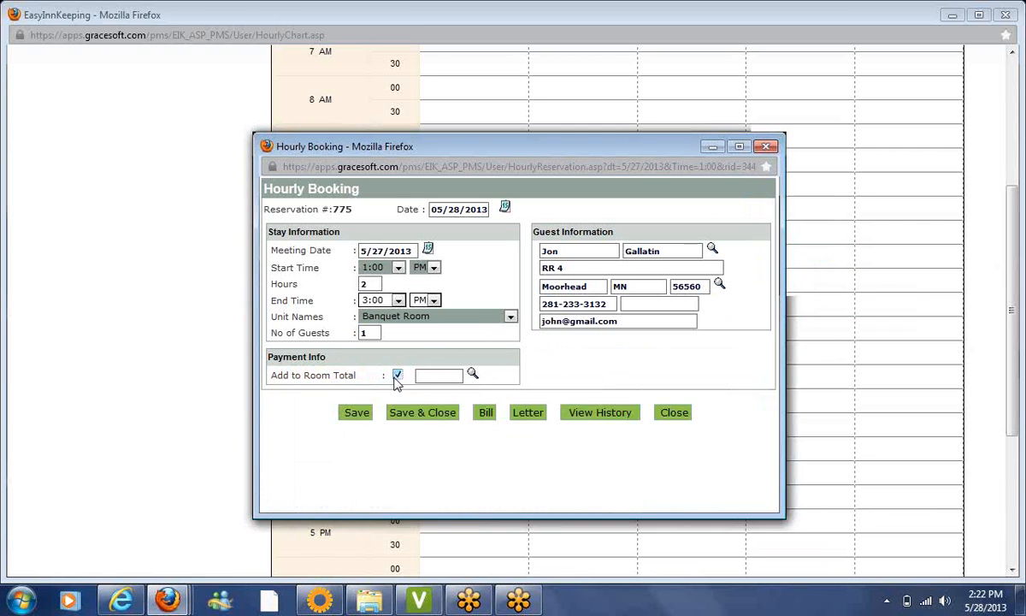
pyautogui.click(472, 375)
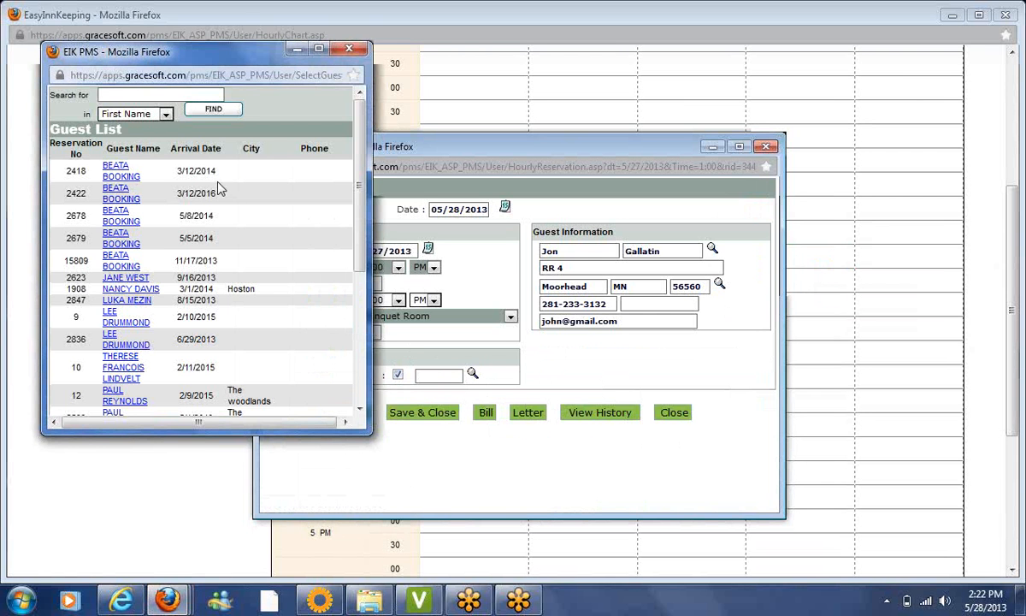
pyautogui.write('jon')
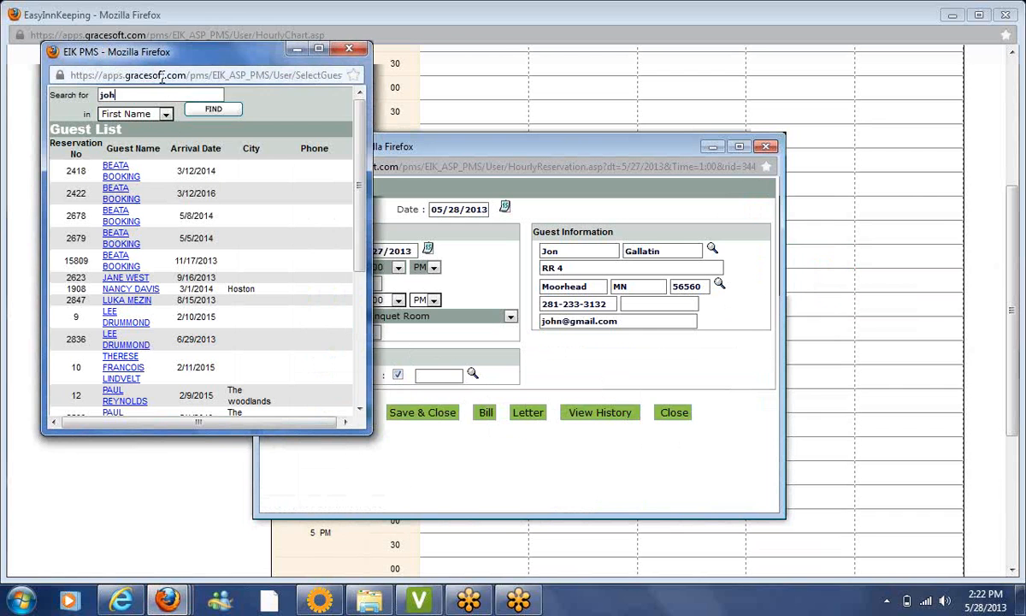
pyautogui.click(217, 112)
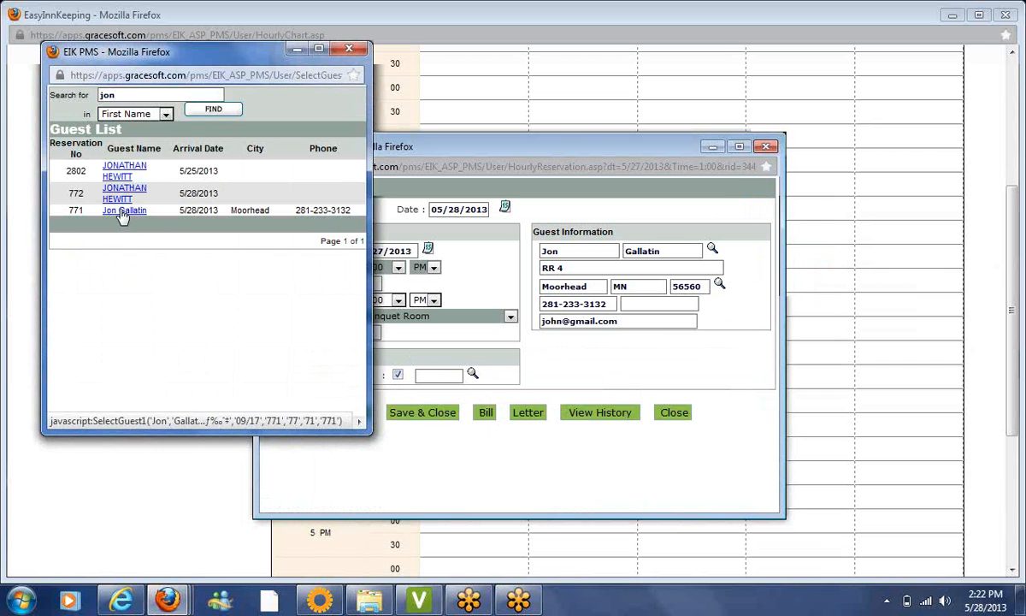
pyautogui.click(123, 211)
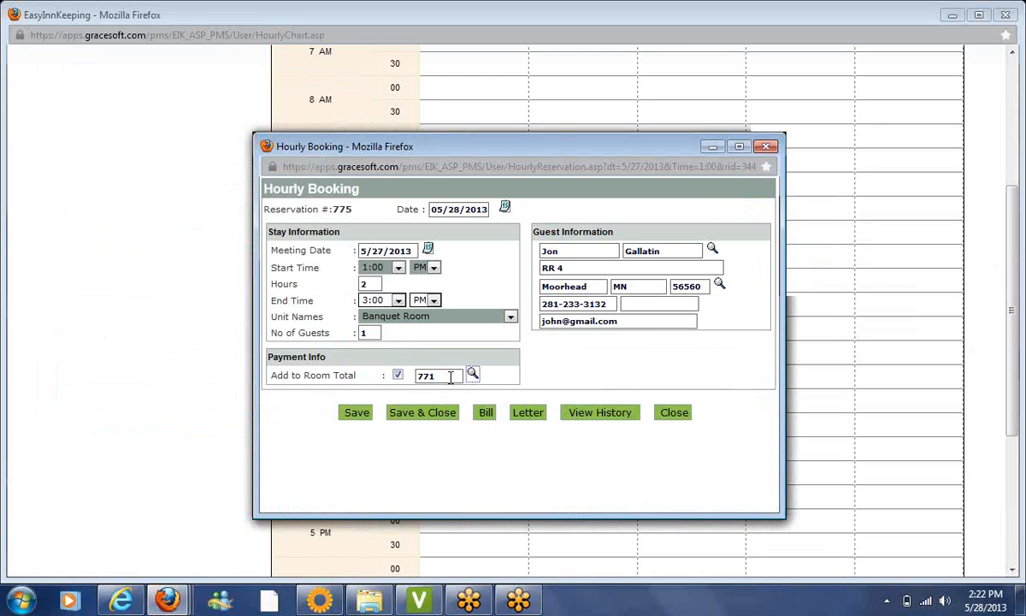
pyautogui.click(410, 414)
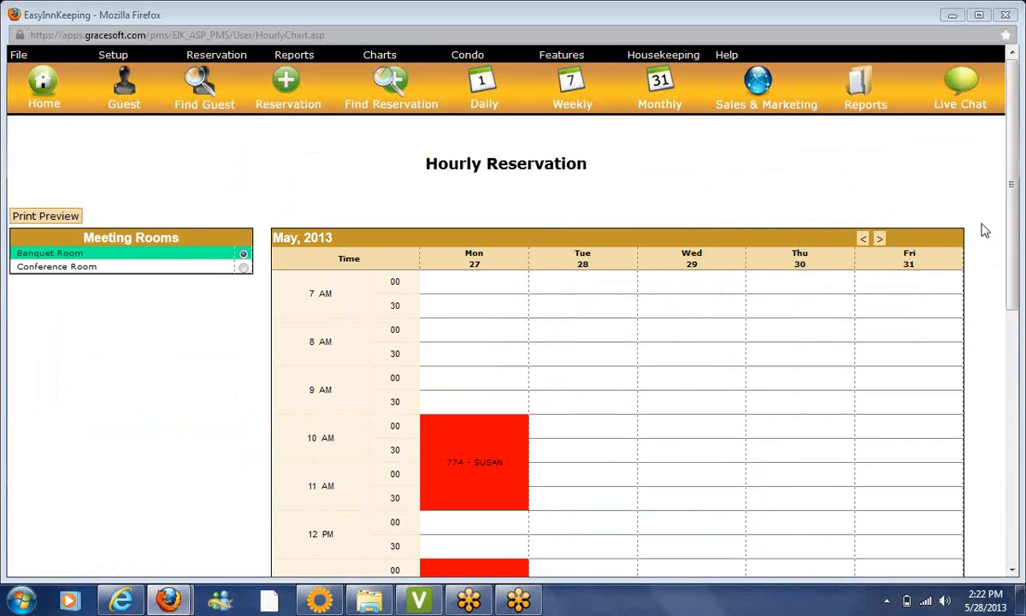
pyautogui.moveTo(1013, 228); pyautogui.dragTo(1019, 303)
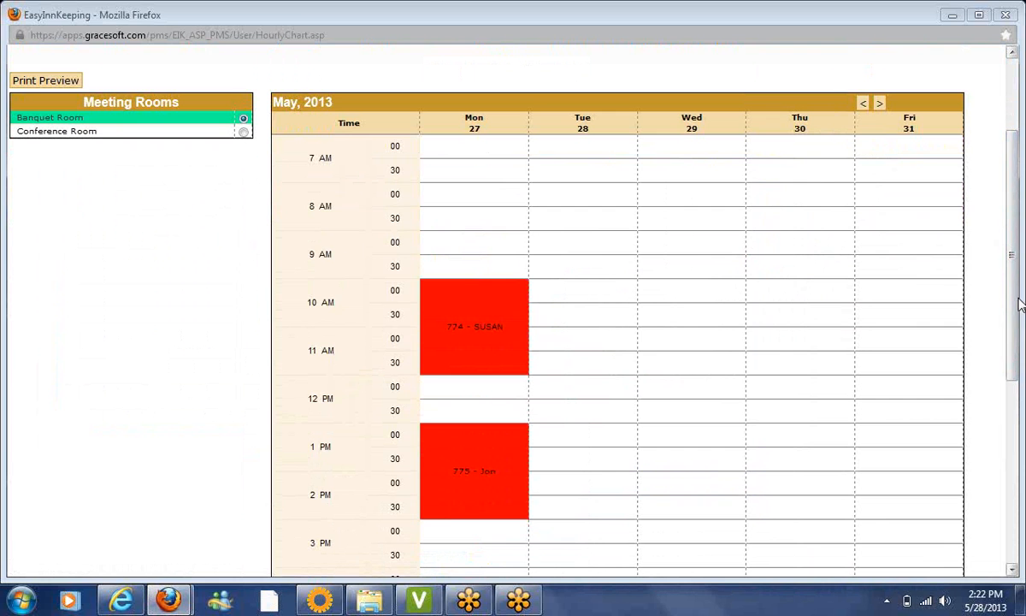
pyautogui.click(483, 340)
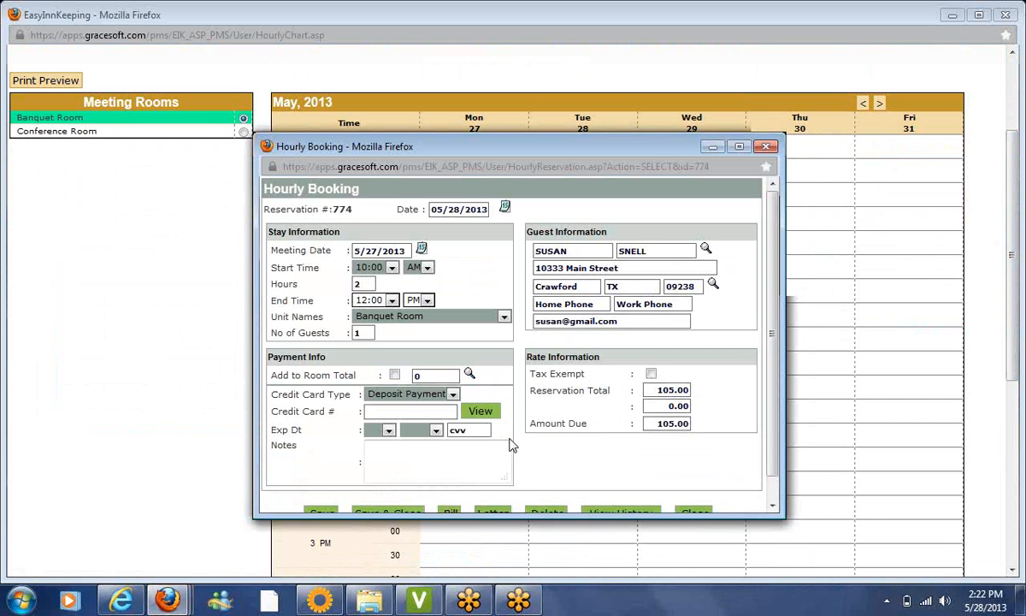
pyautogui.scroll(-1, 767, 486)
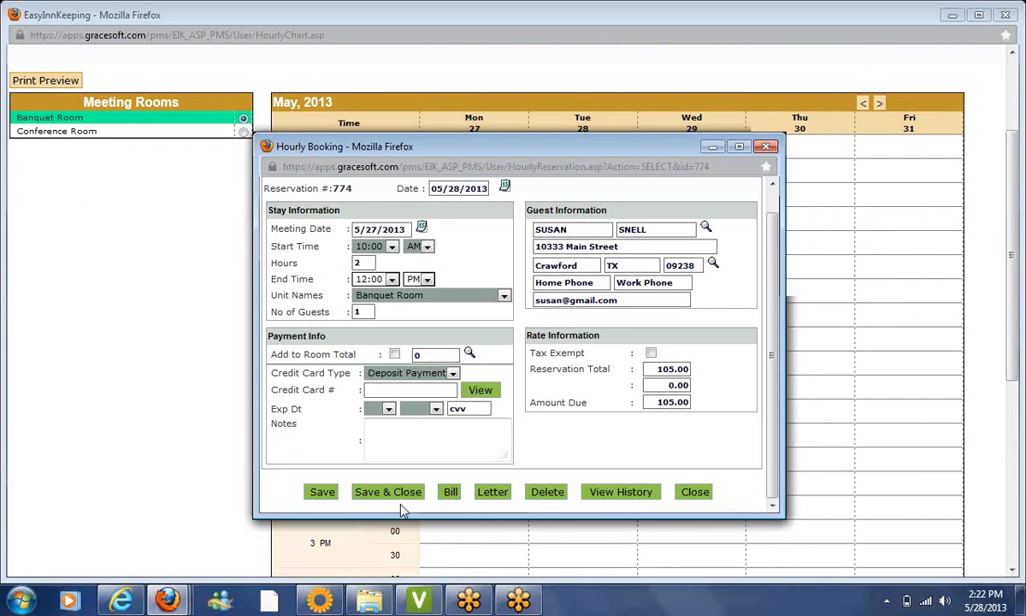
pyautogui.click(448, 495)
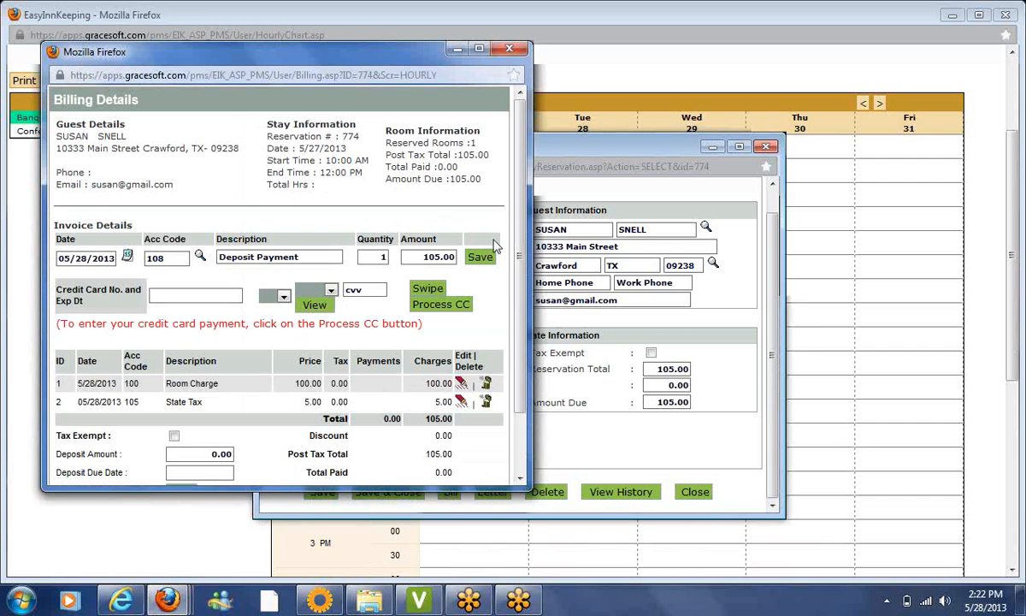
pyautogui.click(513, 53)
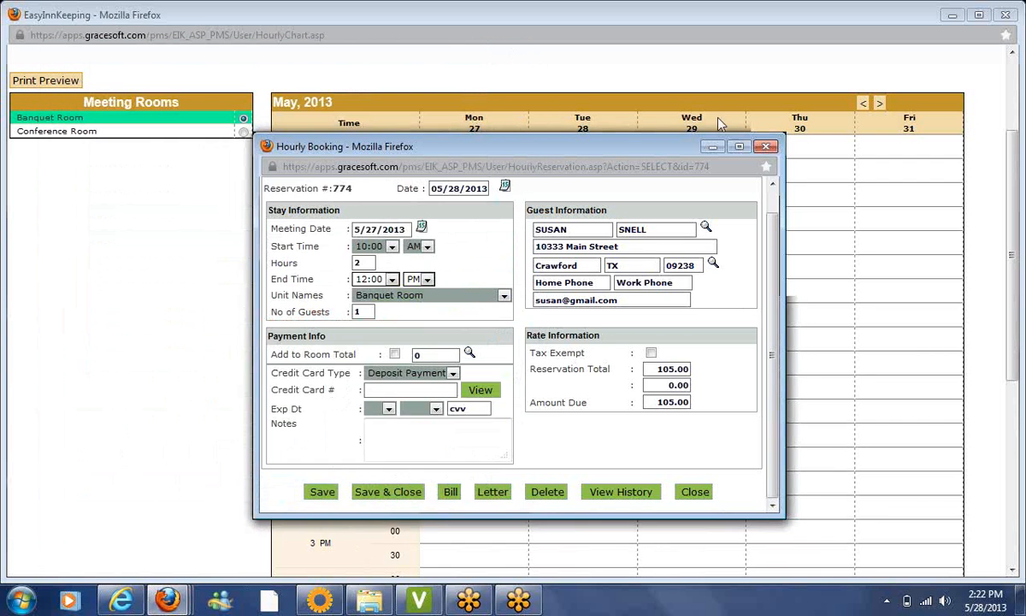
pyautogui.click(767, 146)
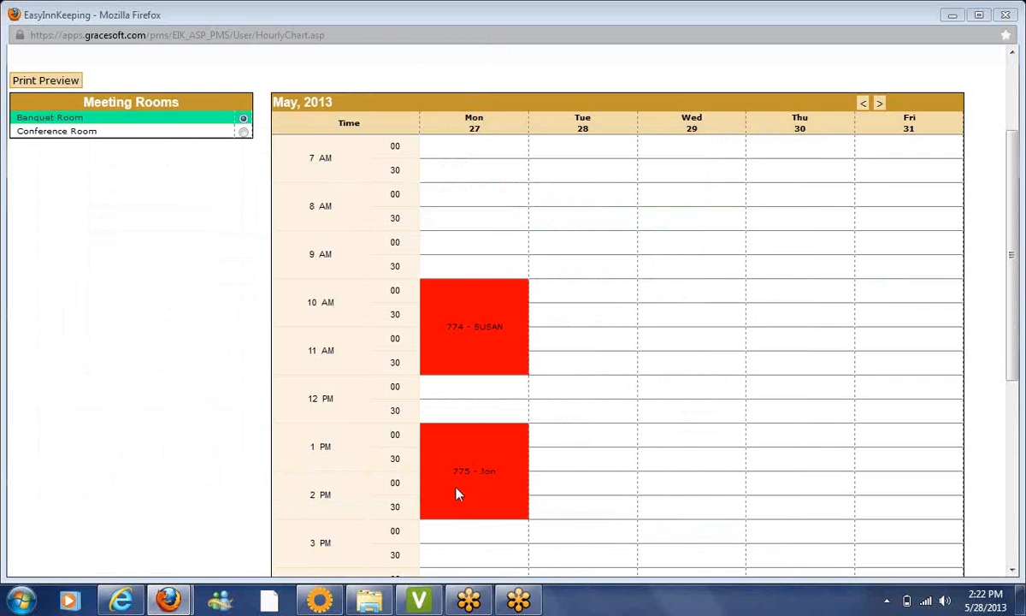
pyautogui.click(476, 474)
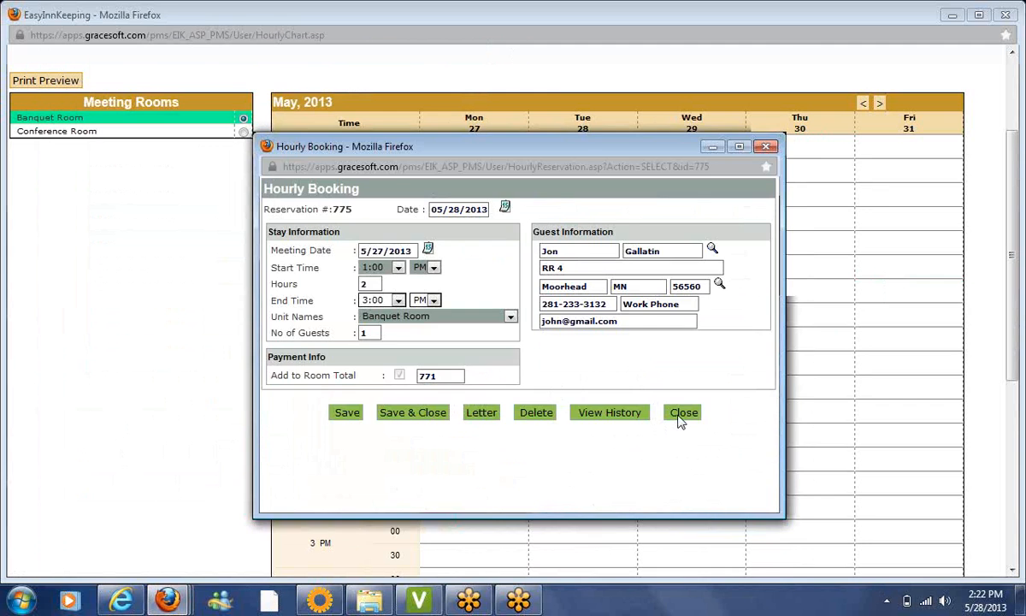
pyautogui.click(681, 417)
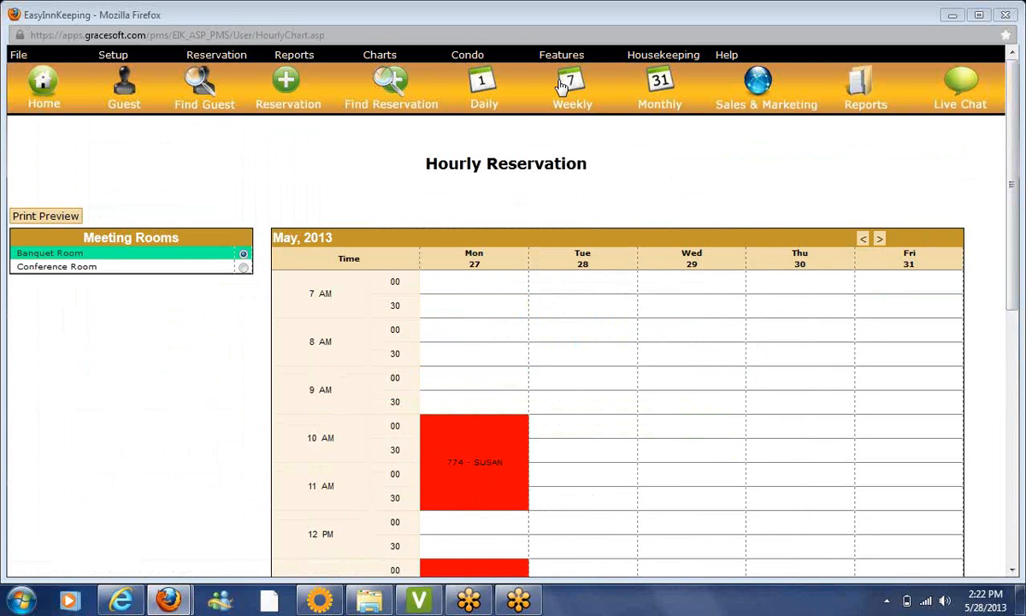
# Switch to the Monthly calendar and open room reservation 771
pyautogui.click(658, 96)
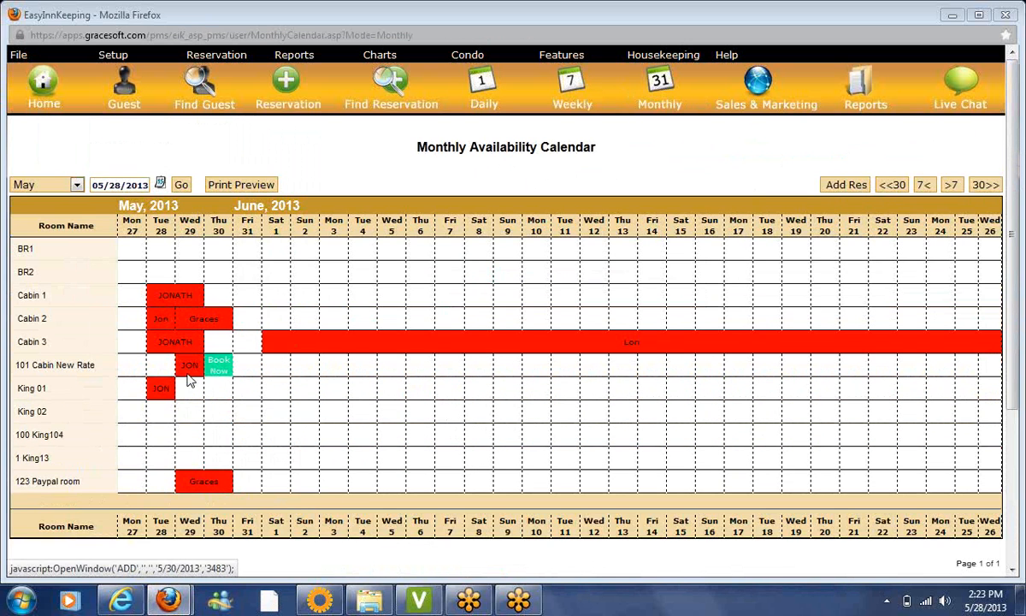
pyautogui.click(190, 367)
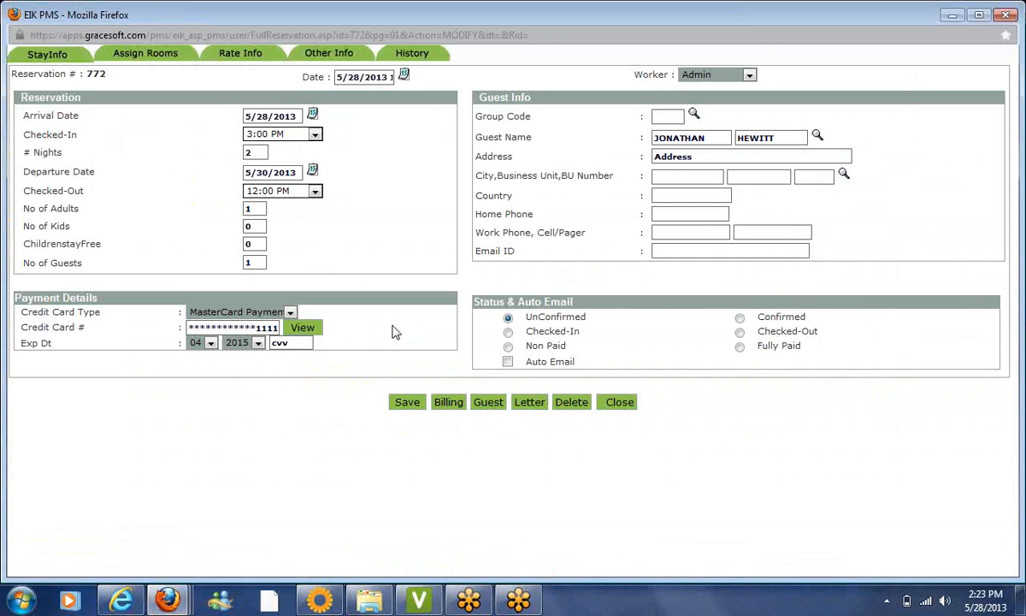
pyautogui.click(1006, 14)
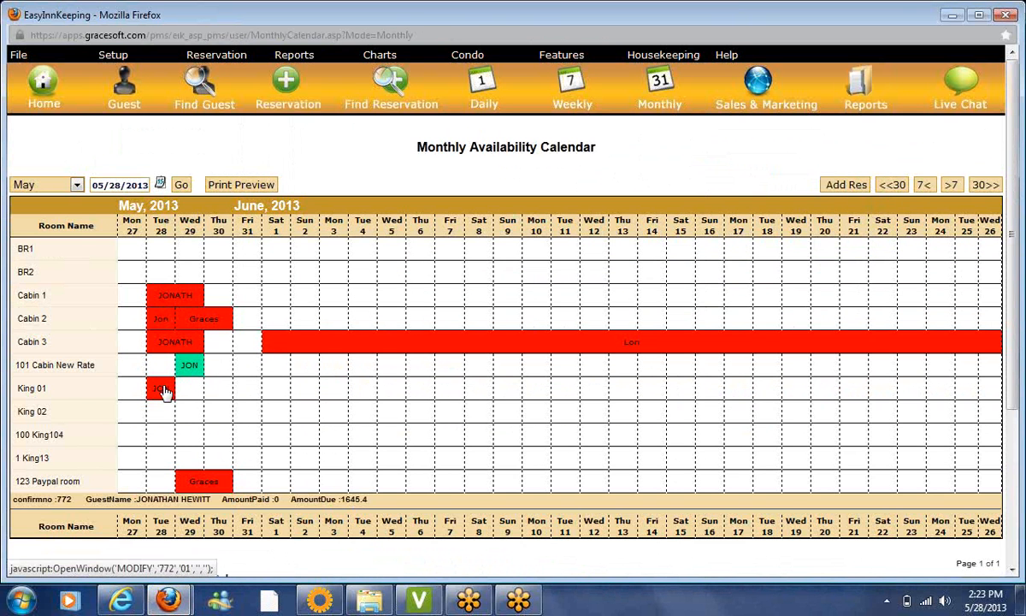
pyautogui.click(160, 323)
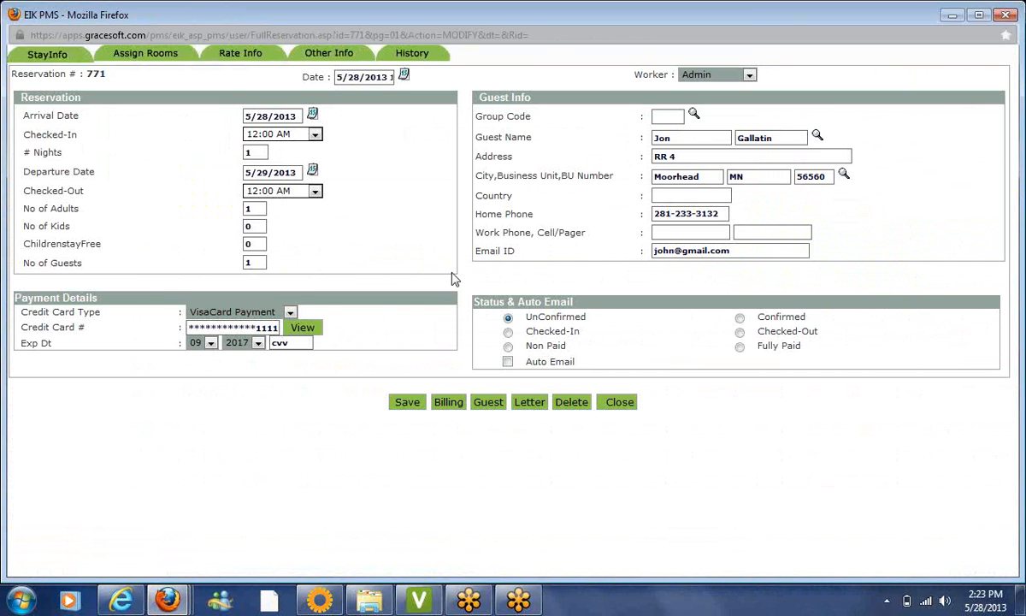
# Check reservation 771's billing for the Flat per Night (Hourly) charges totalling 562.00, then return to the calendar
pyautogui.click(449, 403)
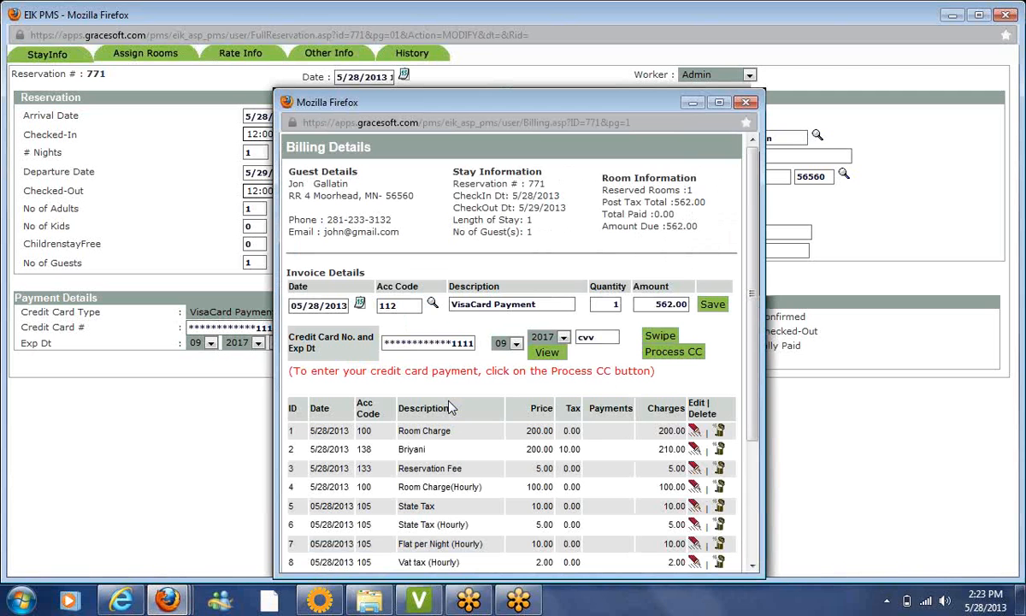
pyautogui.moveTo(748, 344); pyautogui.dragTo(756, 402)
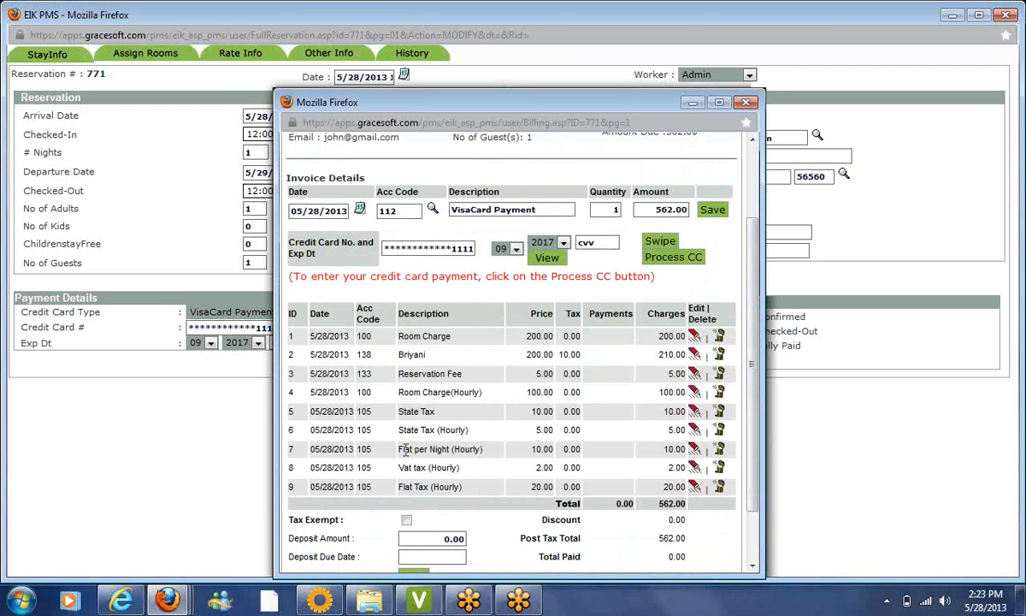
pyautogui.moveTo(400, 452); pyautogui.dragTo(506, 455)
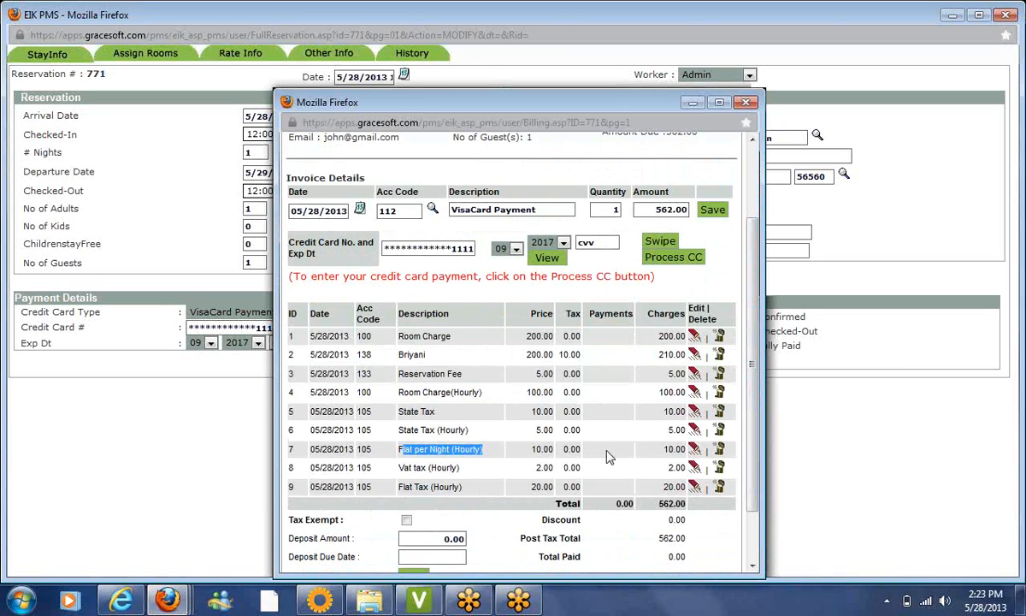
pyautogui.click(745, 102)
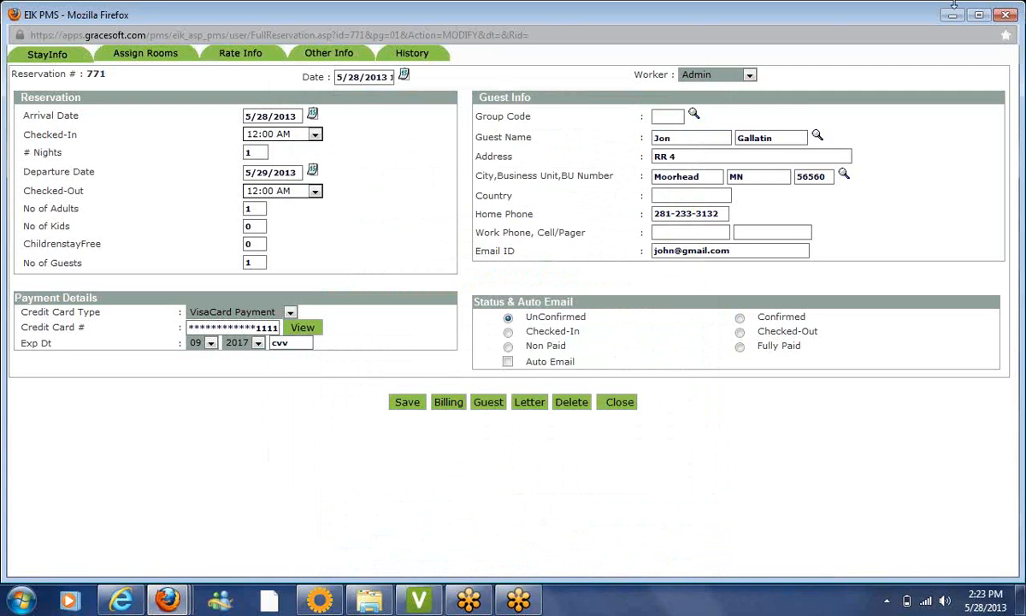
pyautogui.click(948, 13)
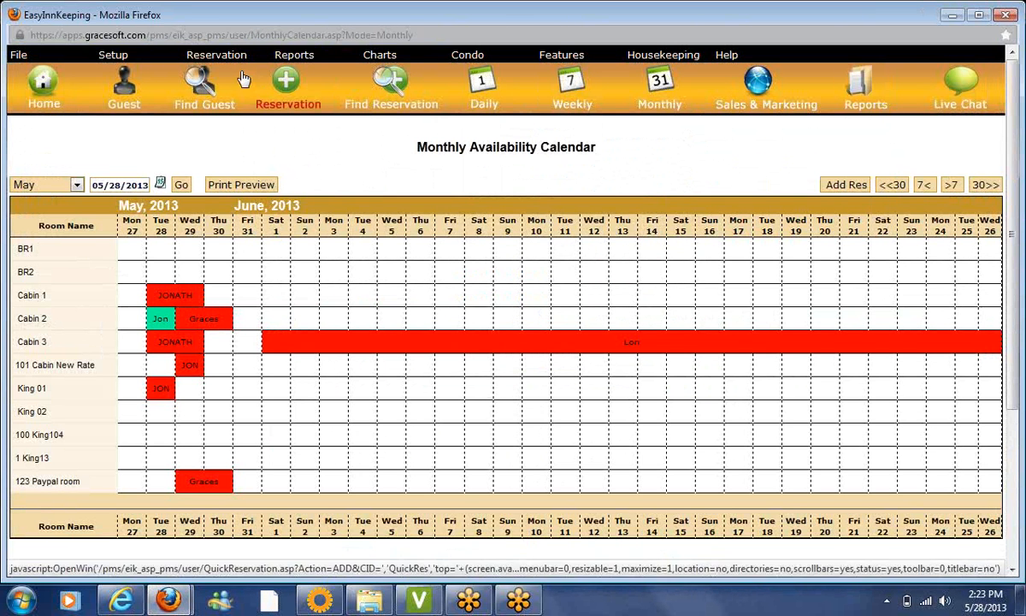
# Choose Reservation > Group Booking to list the three existing groups, including the Chennai group
pyautogui.moveTo(231, 64)
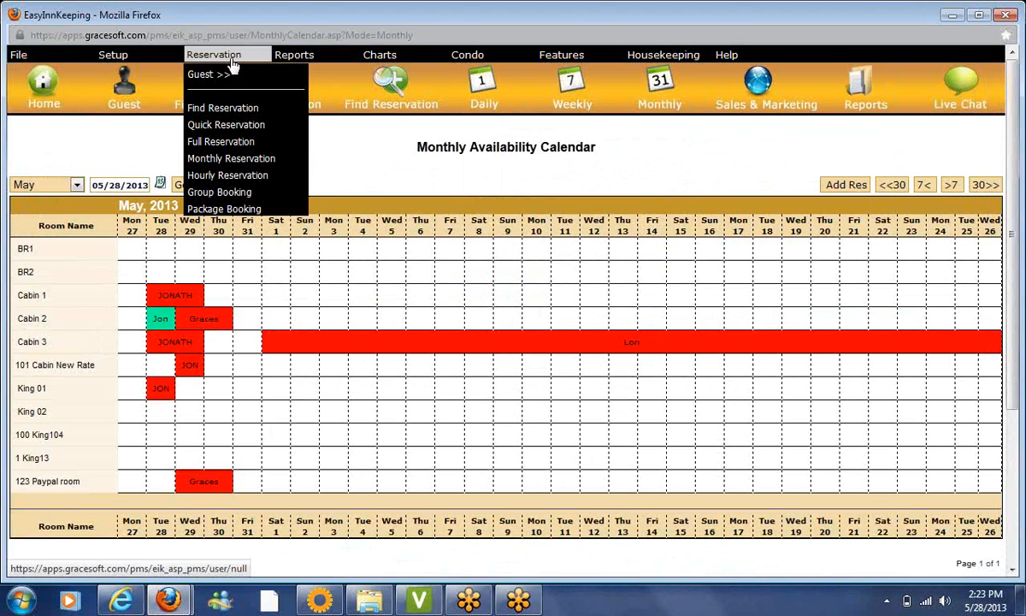
pyautogui.click(229, 199)
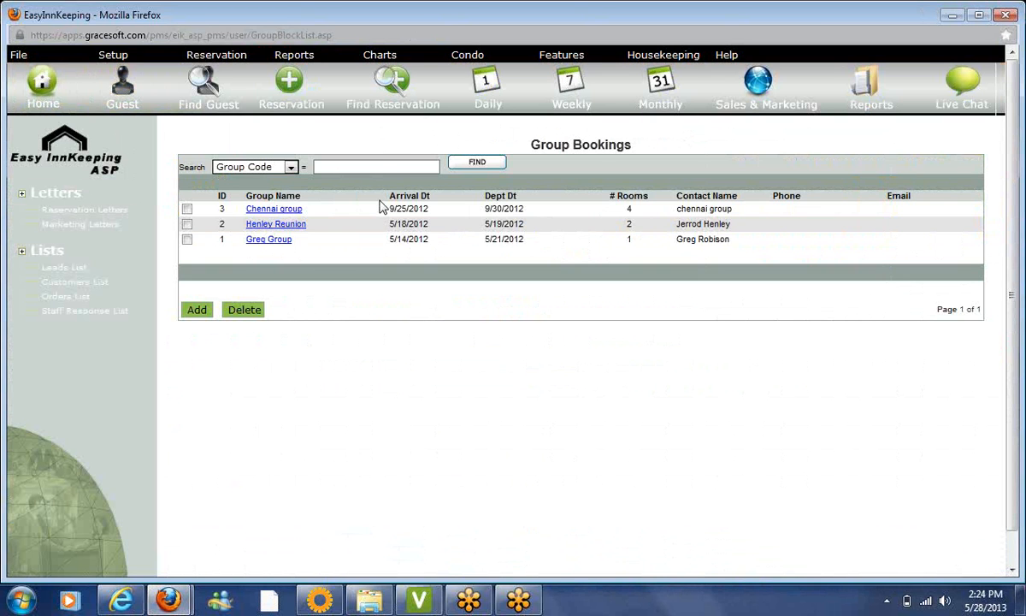
pyautogui.click(381, 166)
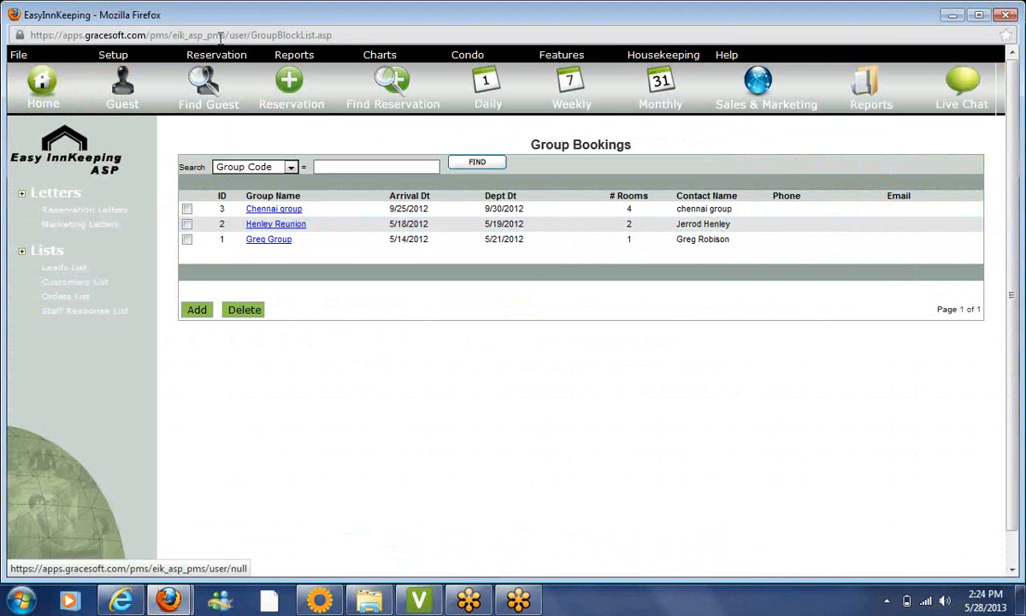
pyautogui.moveTo(224, 56)
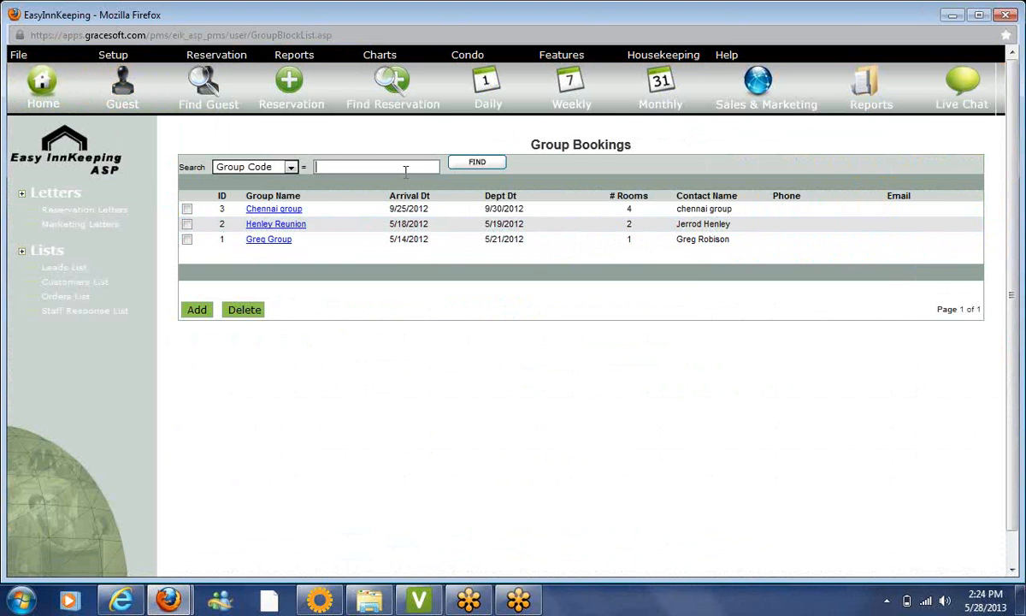
# Add group booking 'Smith Wedding' arriving 6/20/2013, departing 6/22/2013, with release date 6/15/2013
pyautogui.click(196, 311)
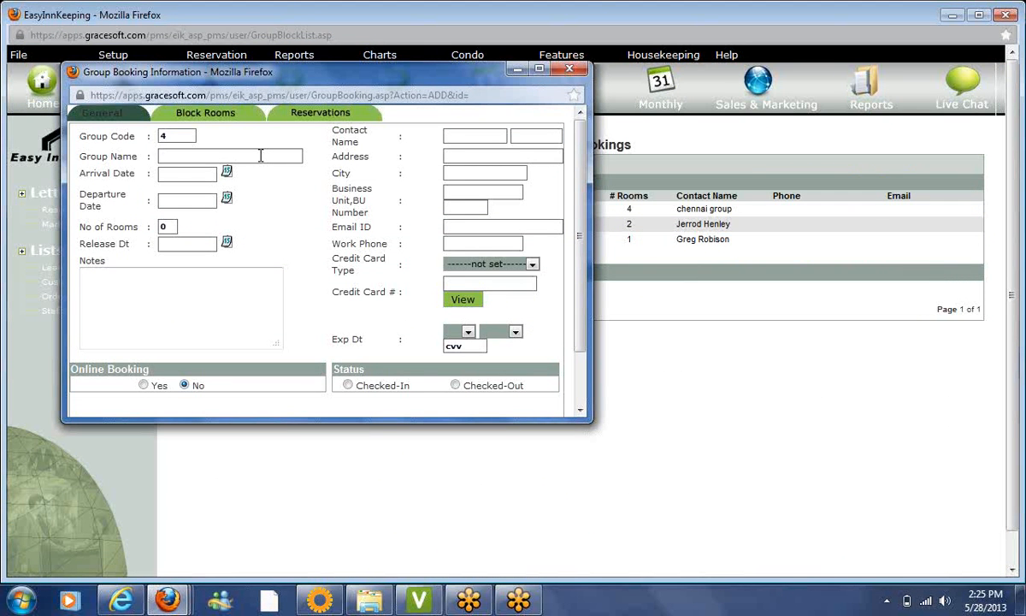
pyautogui.write('Smith Wedding')
pyautogui.click(227, 173)
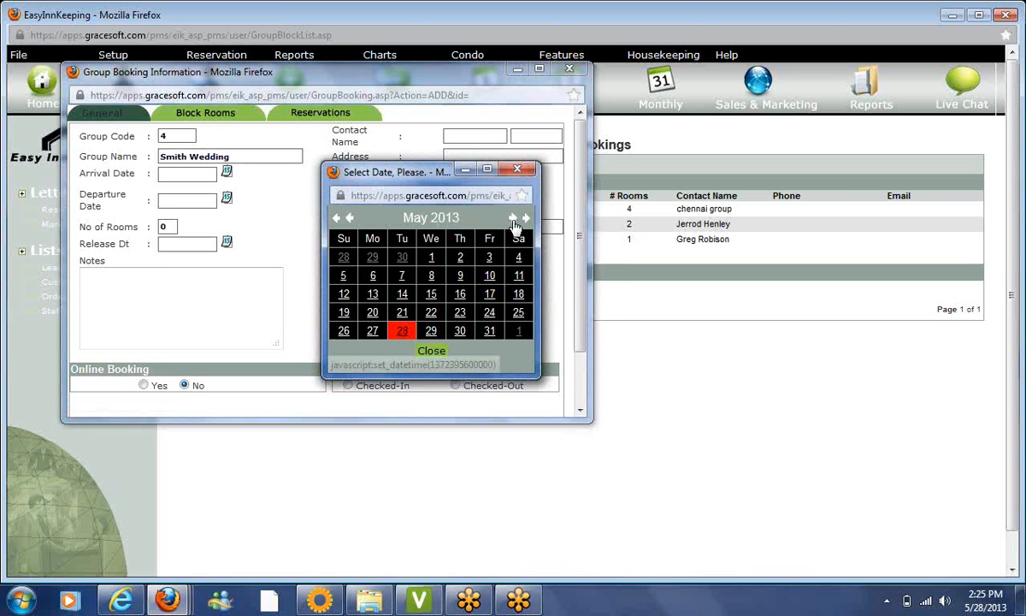
pyautogui.click(513, 219)
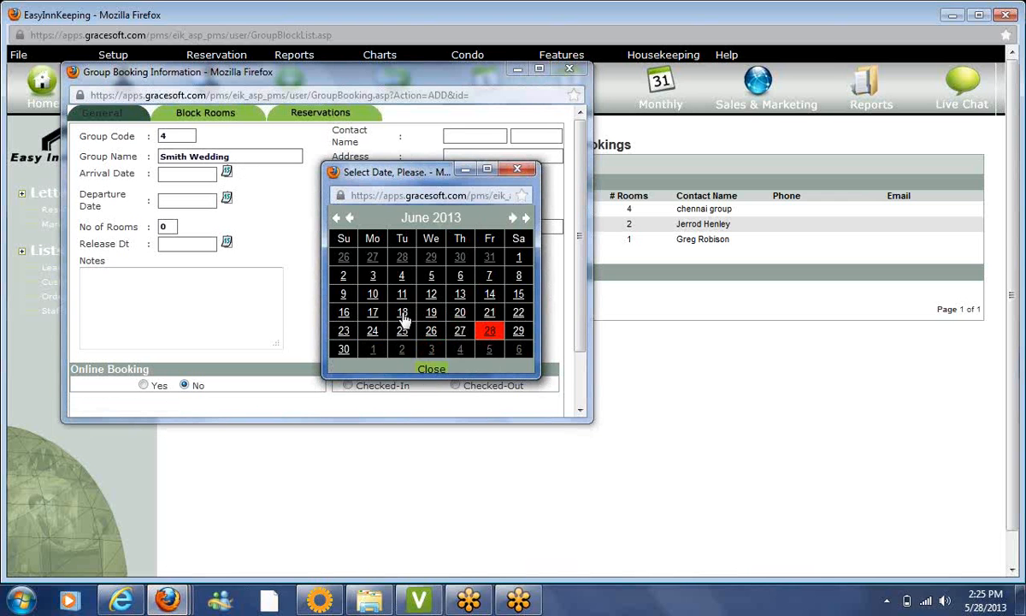
pyautogui.click(460, 315)
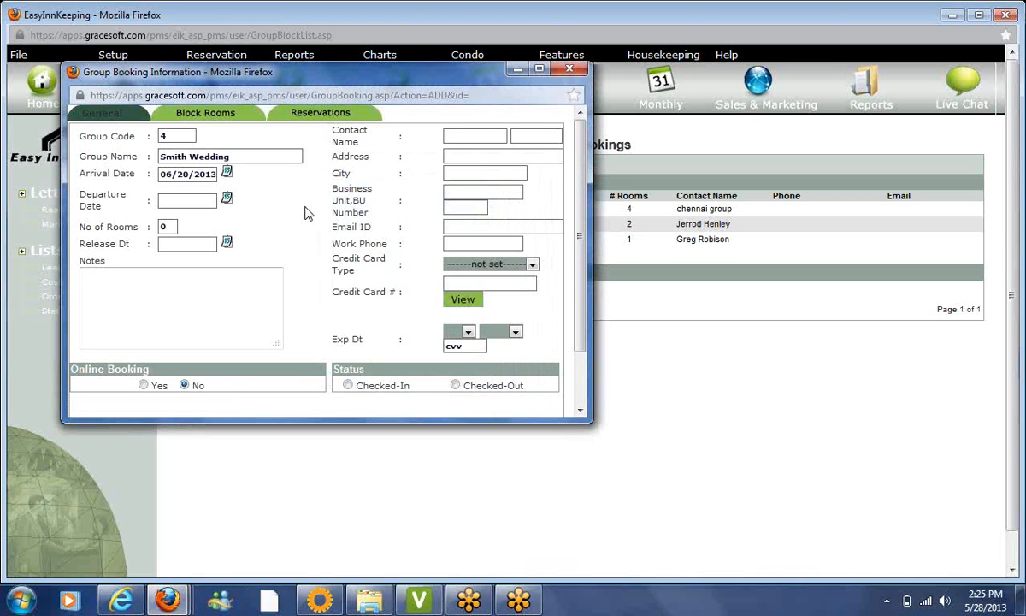
pyautogui.click(227, 200)
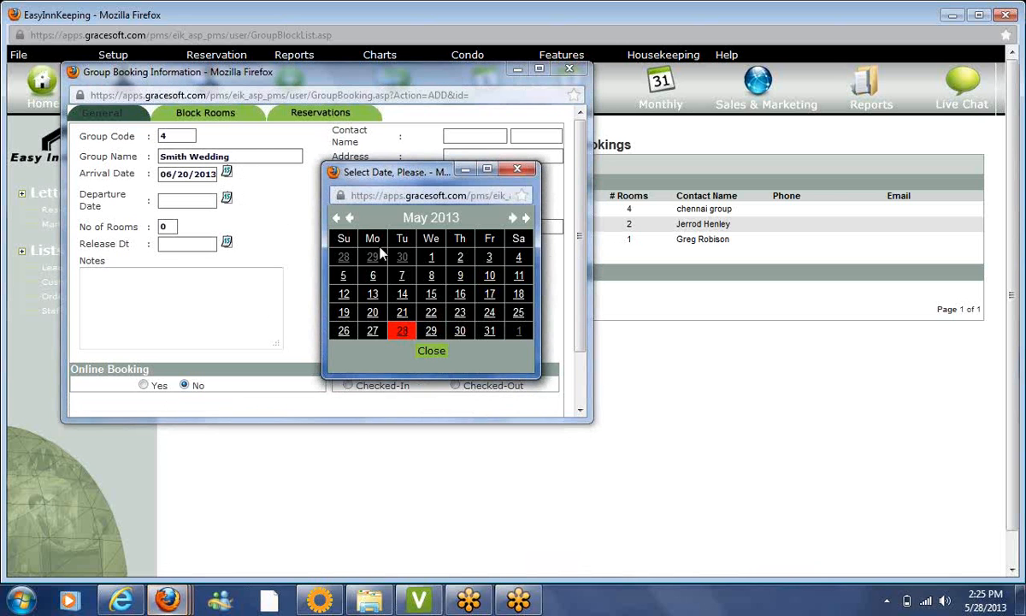
pyautogui.click(512, 218)
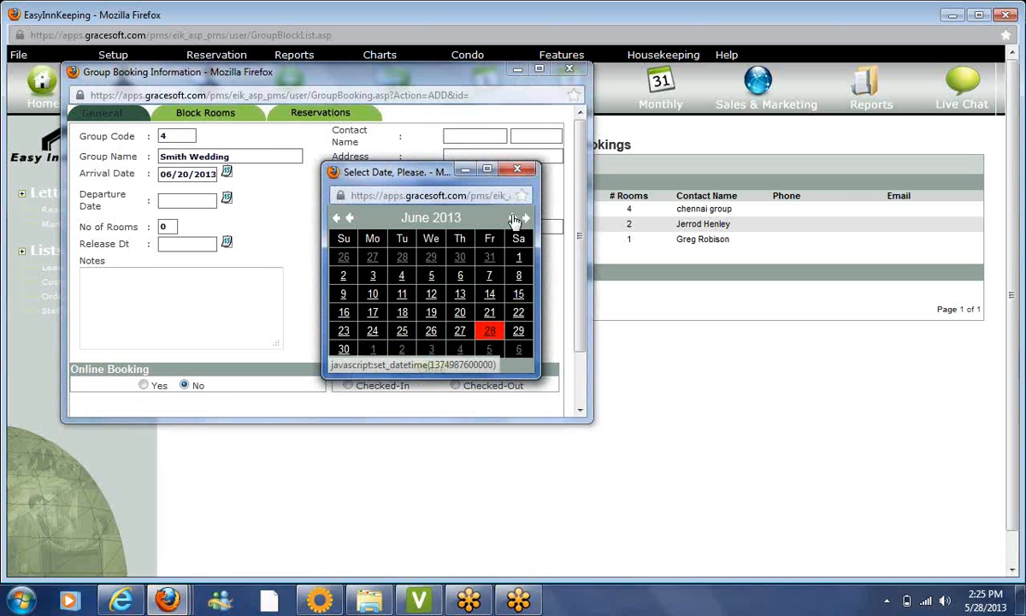
pyautogui.click(518, 313)
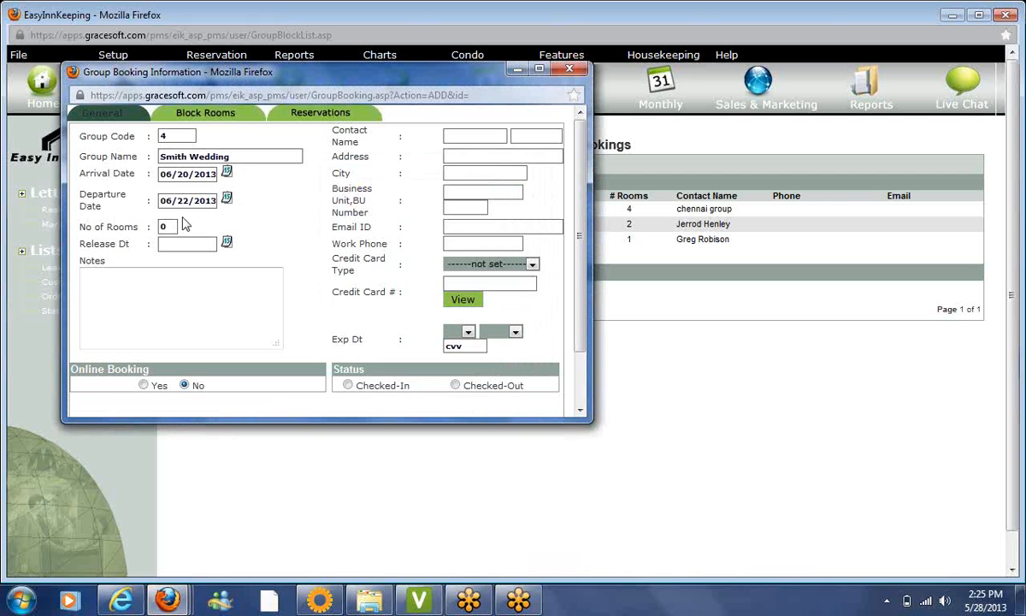
pyautogui.click(171, 244)
pyautogui.click(227, 243)
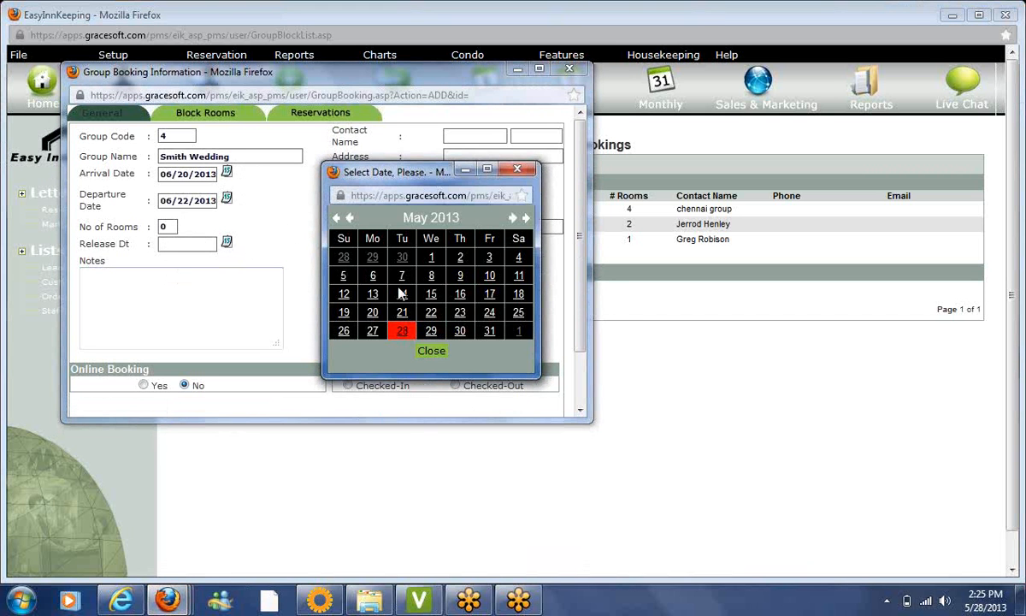
pyautogui.click(518, 219)
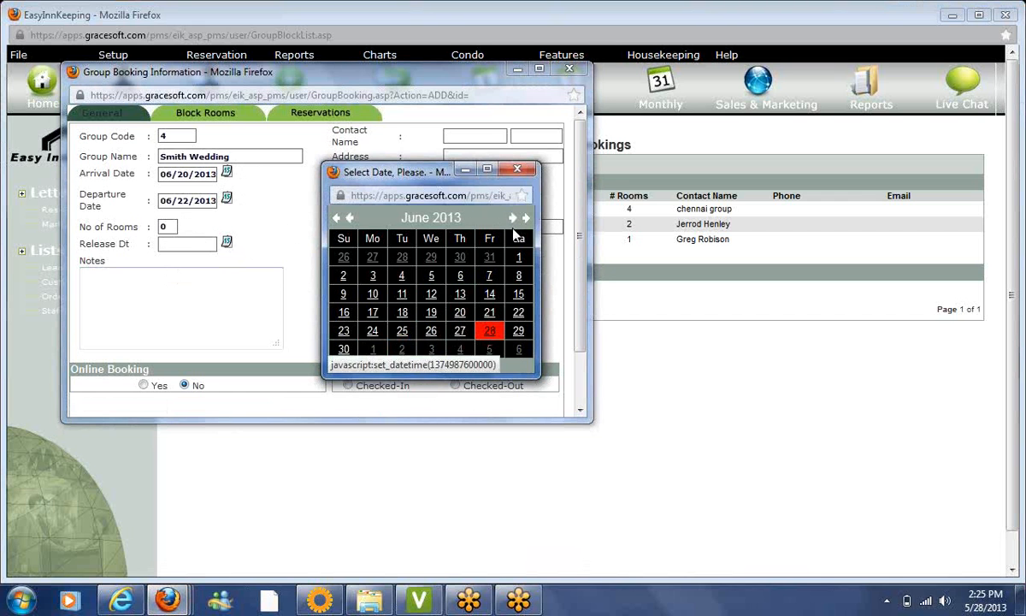
pyautogui.click(518, 294)
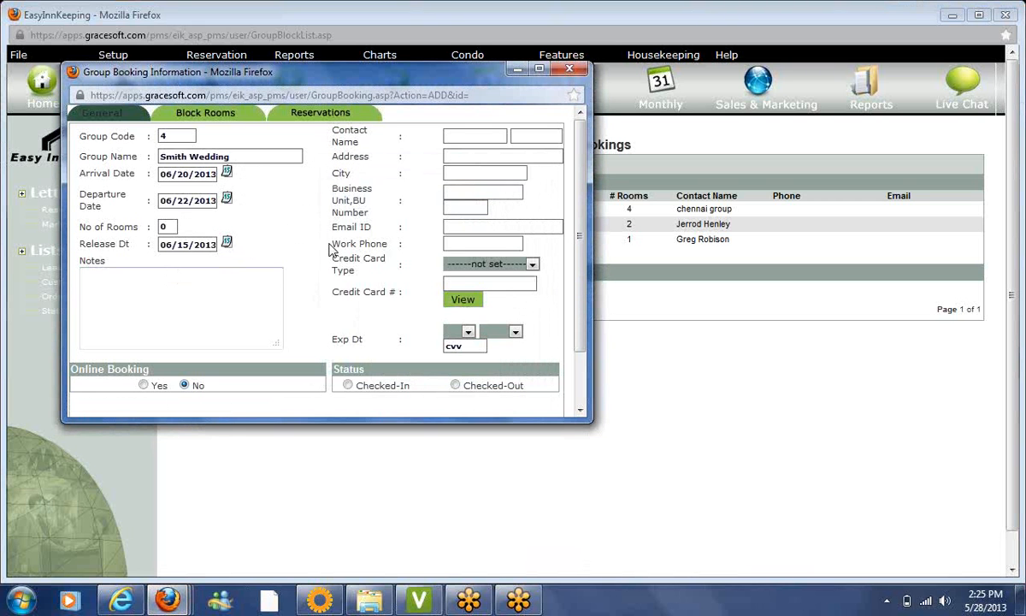
# Enter the group contact's first name, last name and e-mail address
pyautogui.click(202, 290)
pyautogui.moveTo(80, 244); pyautogui.dragTo(135, 248)
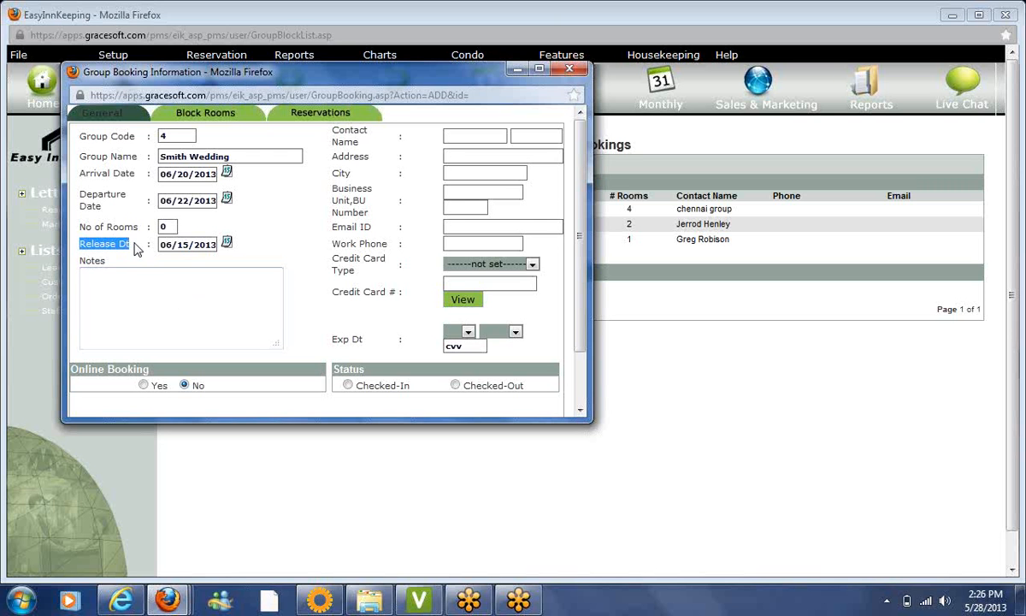
pyautogui.click(149, 297)
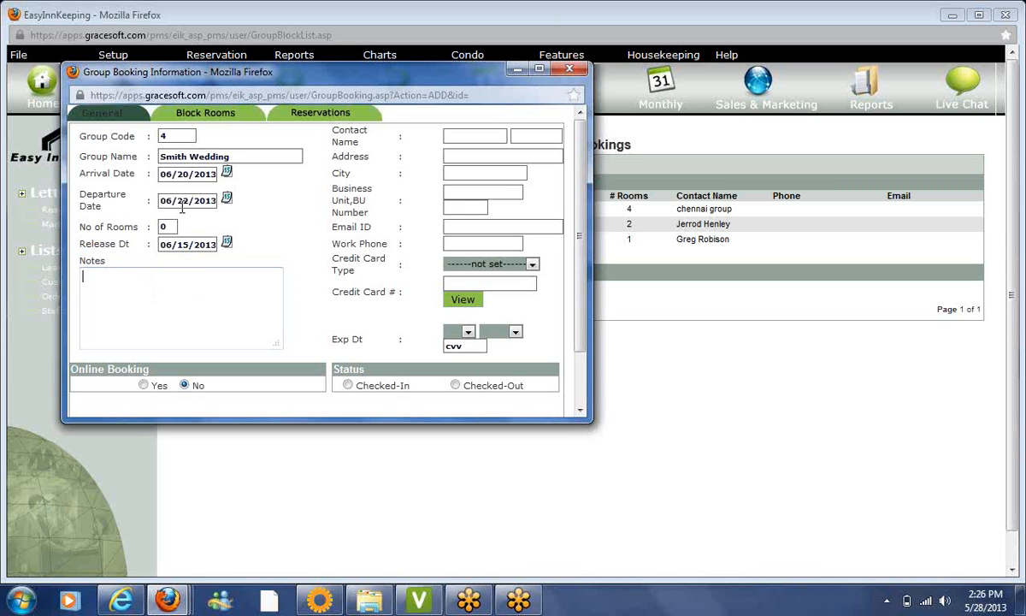
pyautogui.click(494, 135)
pyautogui.press('Tab')
pyautogui.write('Smith')
pyautogui.press('Tab')
pyautogui.press('Tab')
pyautogui.press('Tab')
pyautogui.press('Tab')
pyautogui.press('Tab')
pyautogui.press('Tab')
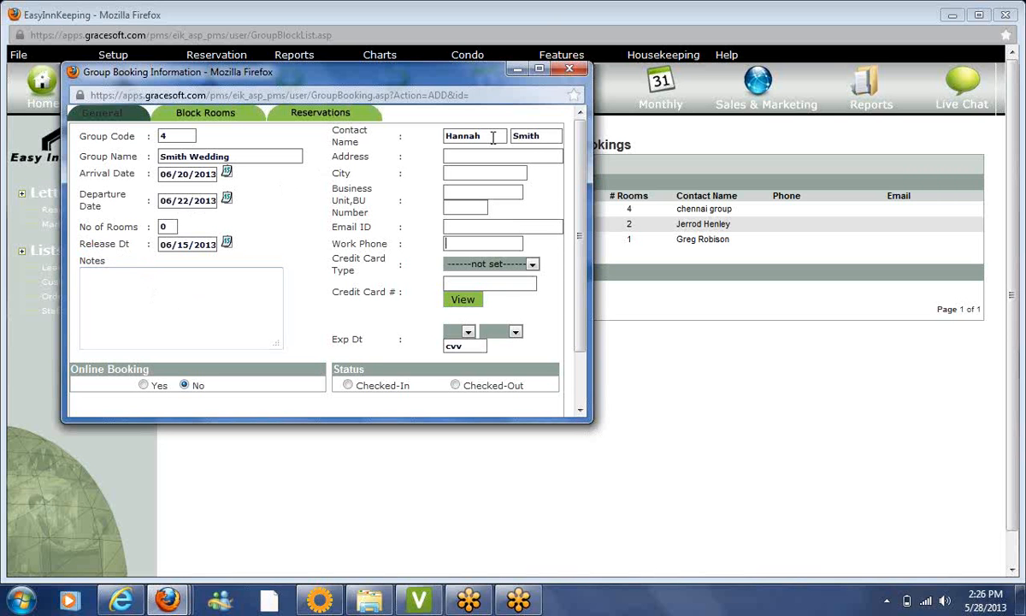
pyautogui.hotkey('shift', 'Tab')
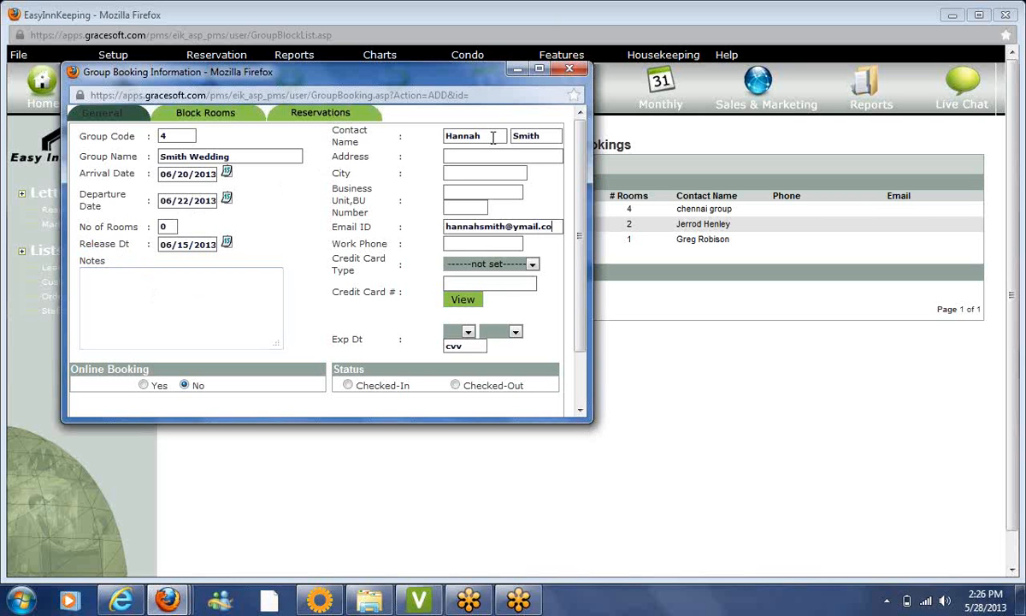
# Choose Deposit Payment and save the new group booking as code 4
pyautogui.click(492, 264)
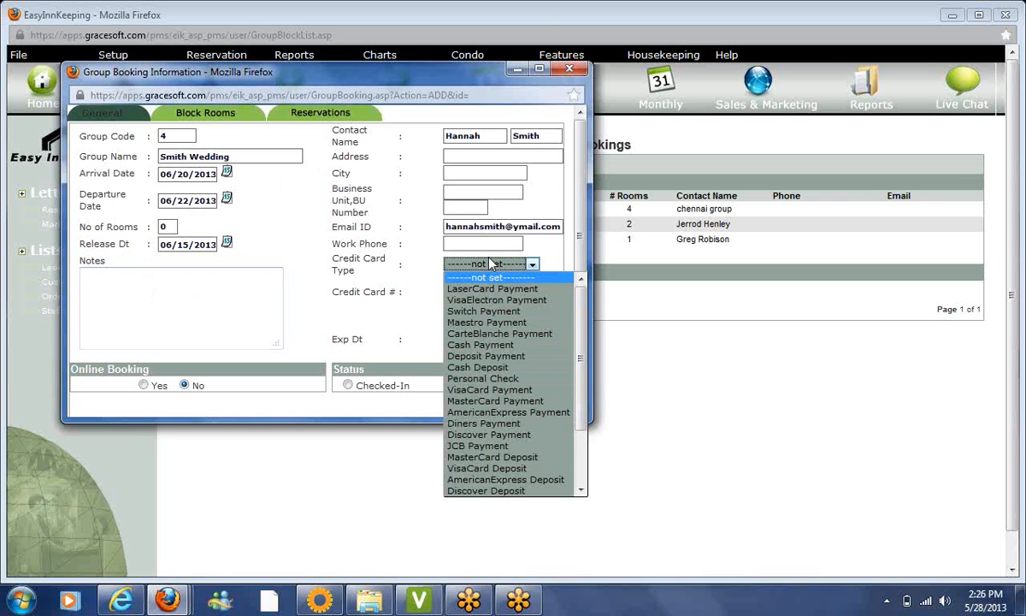
pyautogui.click(487, 356)
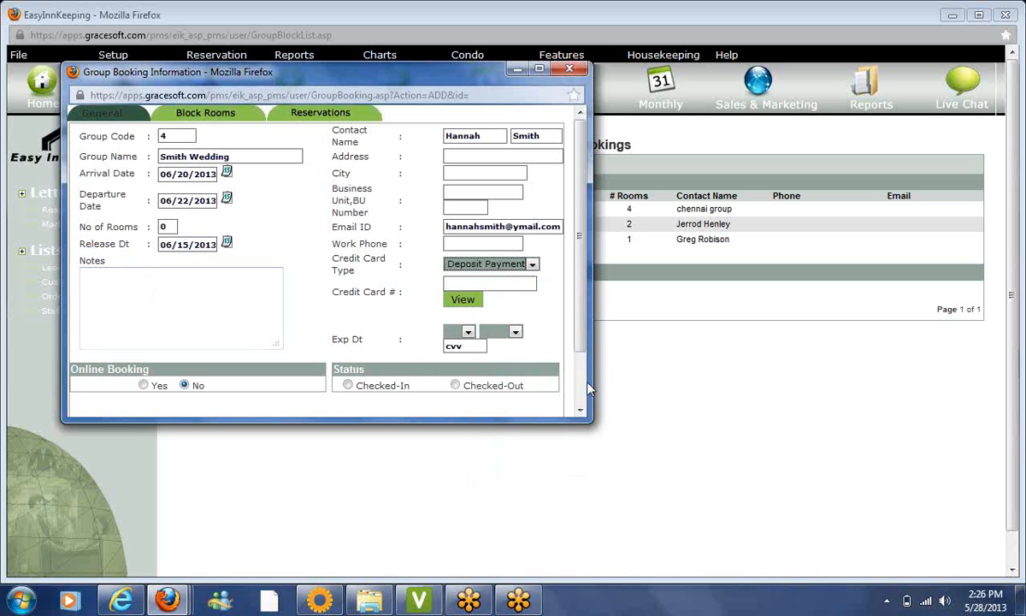
pyautogui.scroll(-2, 578, 389)
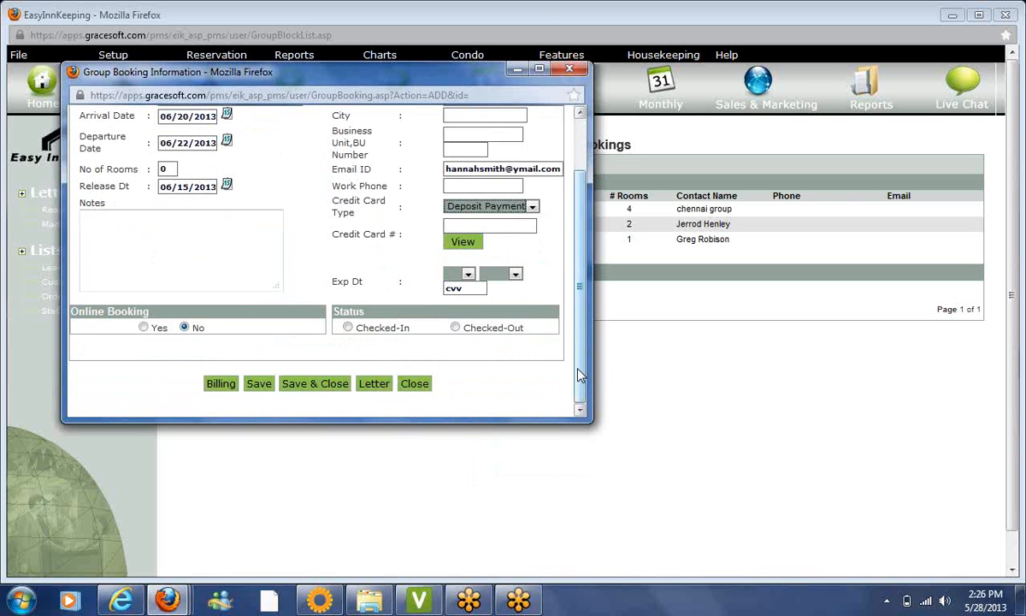
pyautogui.scroll(2, 570, 272)
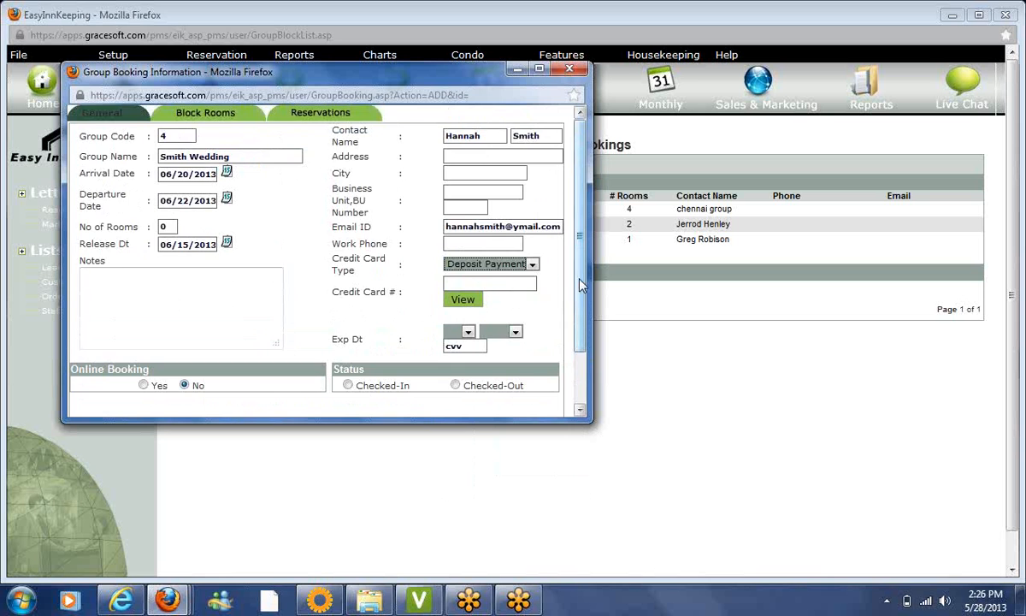
pyautogui.scroll(-1, 584, 321)
pyautogui.click(259, 396)
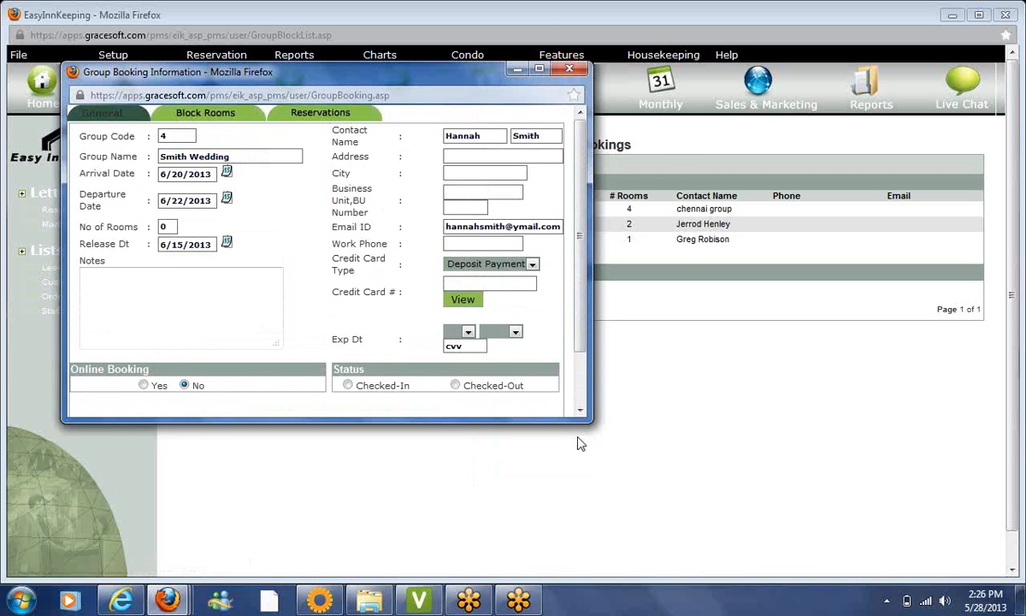
pyautogui.moveTo(587, 418); pyautogui.dragTo(612, 519)
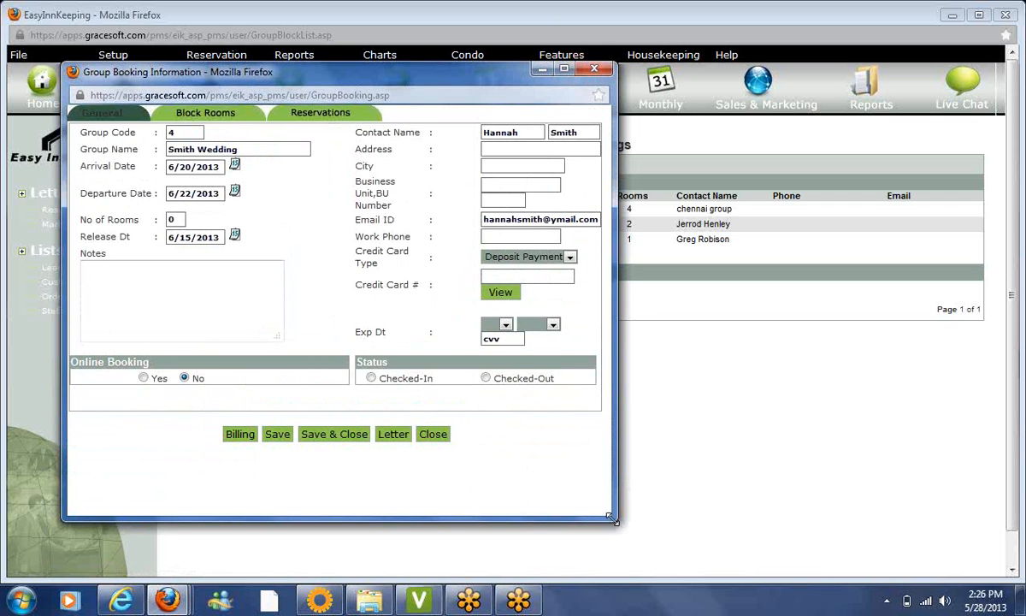
# Block three King1 rooms (King 01, King13, King104) at 125 Rate for 2 guests each
pyautogui.click(224, 116)
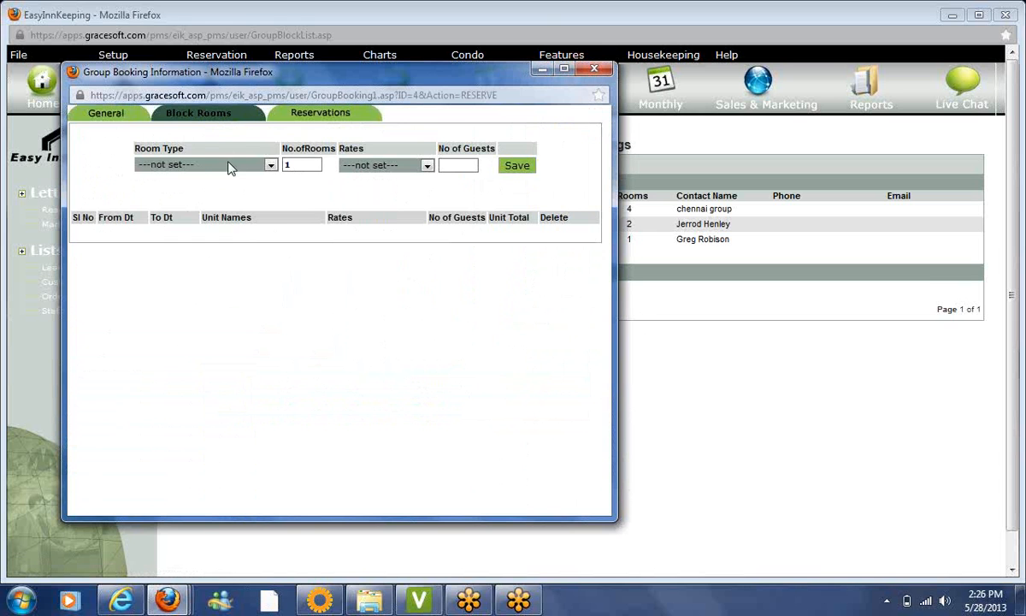
pyautogui.click(229, 166)
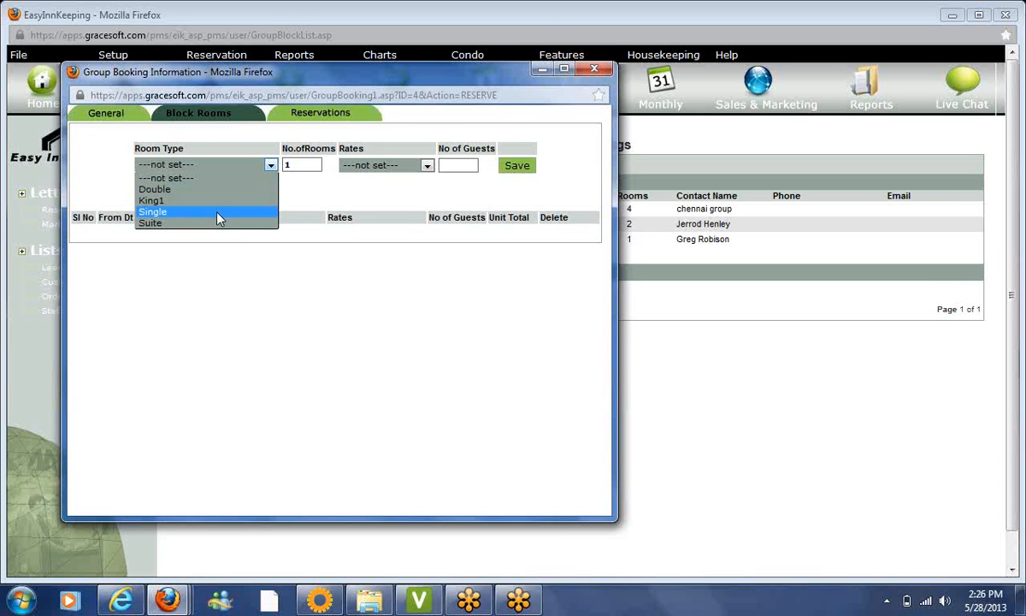
pyautogui.click(217, 201)
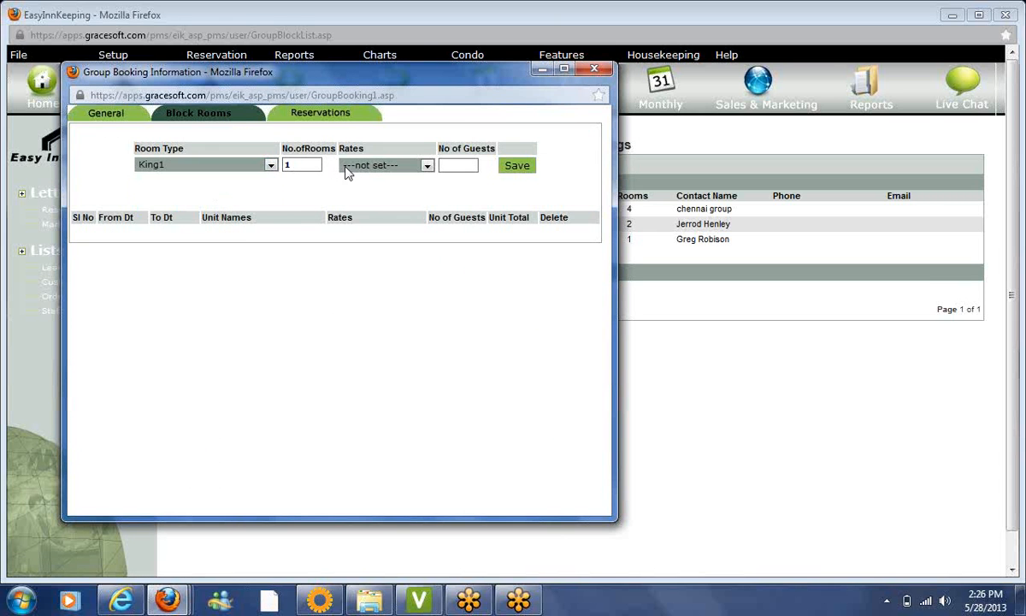
pyautogui.doubleClick(295, 164)
pyautogui.write('3')
pyautogui.click(395, 165)
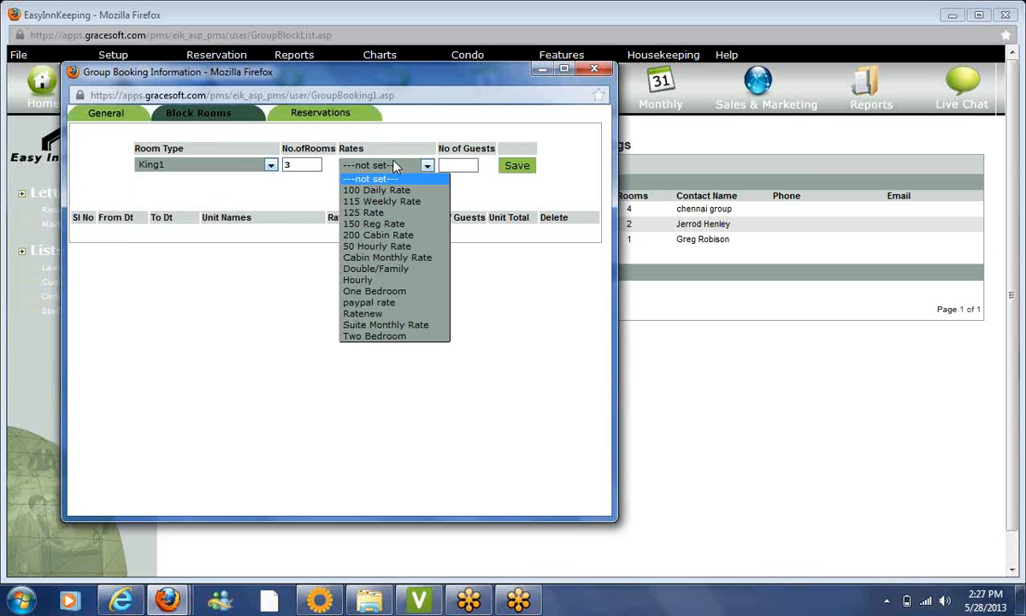
pyautogui.click(391, 213)
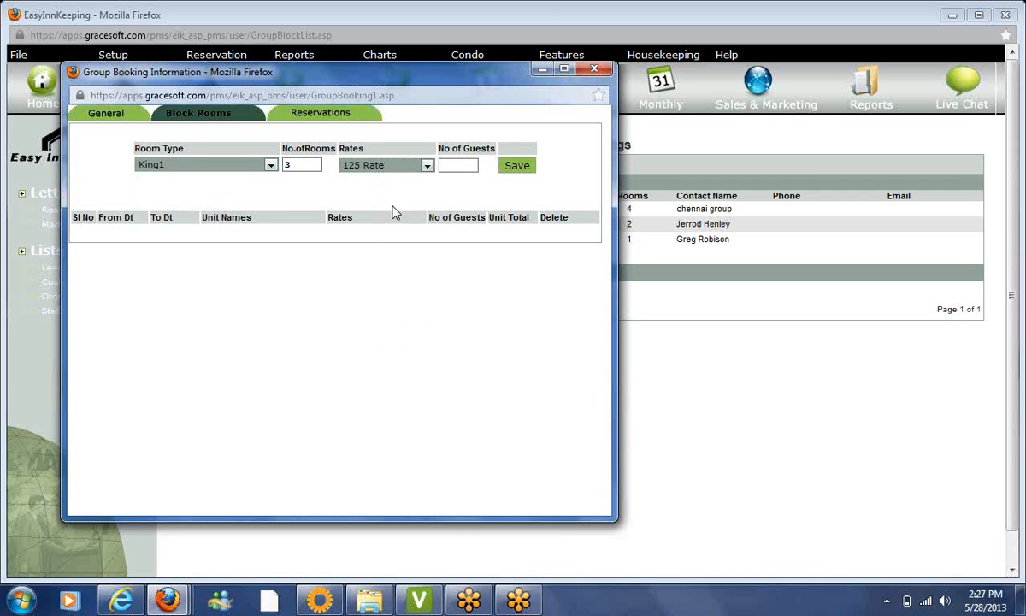
pyautogui.click(452, 165)
pyautogui.write('2')
pyautogui.click(517, 166)
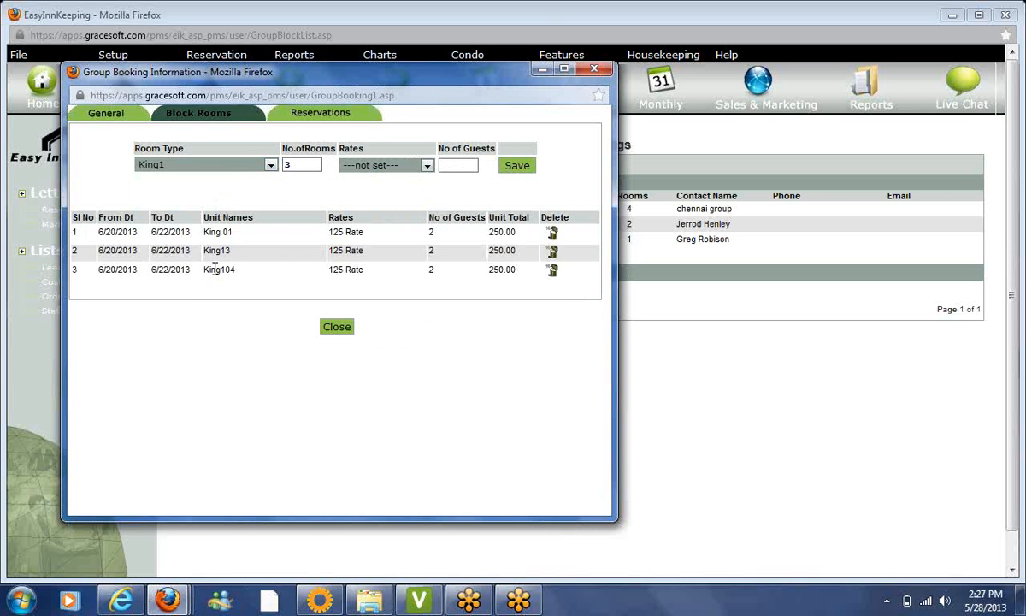
pyautogui.click(227, 166)
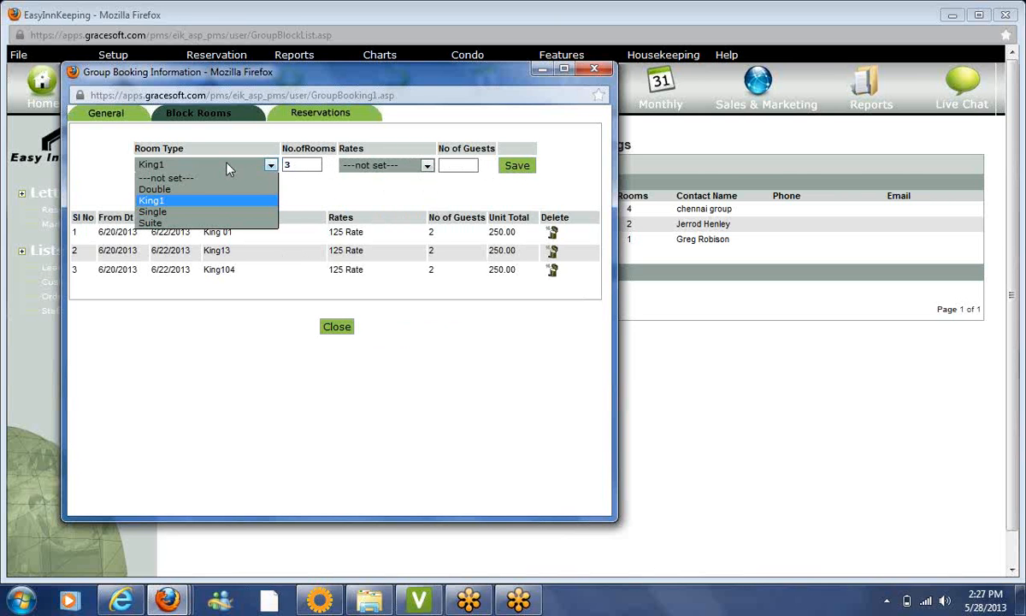
# Try blocking 2 Suite rooms and dismiss the room availability warning
pyautogui.click(206, 222)
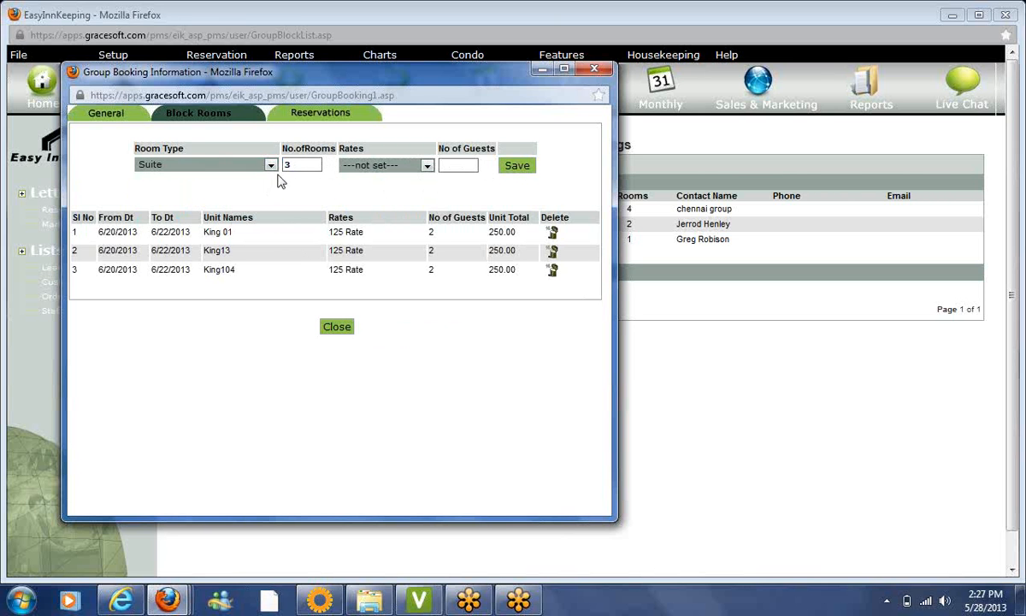
pyautogui.press('Tab')
pyautogui.write('2')
pyautogui.press('Tab')
pyautogui.click(385, 295)
# Block a Single room at 125 Rate for 2 guests
pyautogui.click(269, 167)
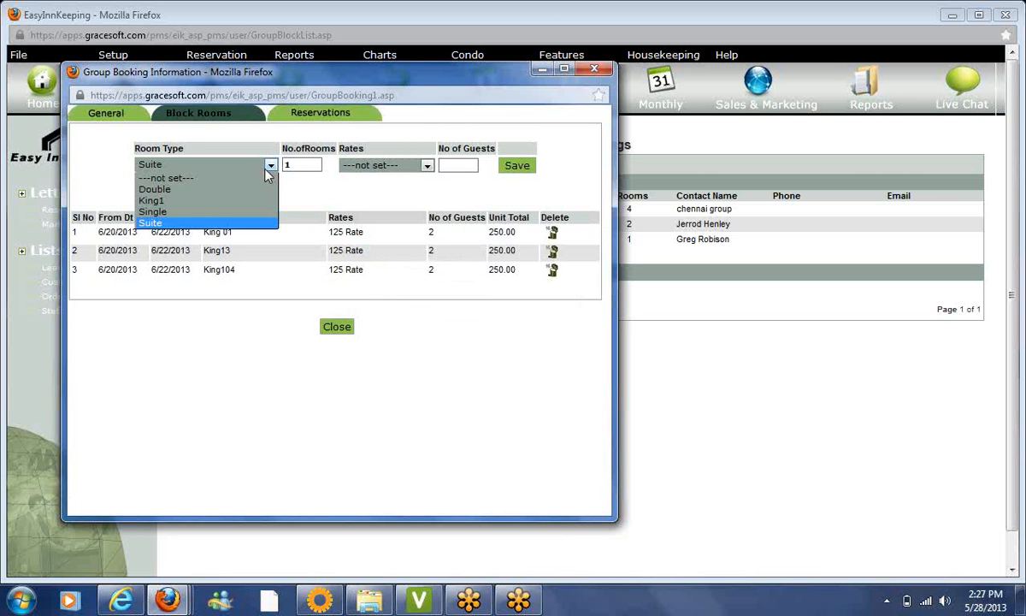
pyautogui.click(235, 210)
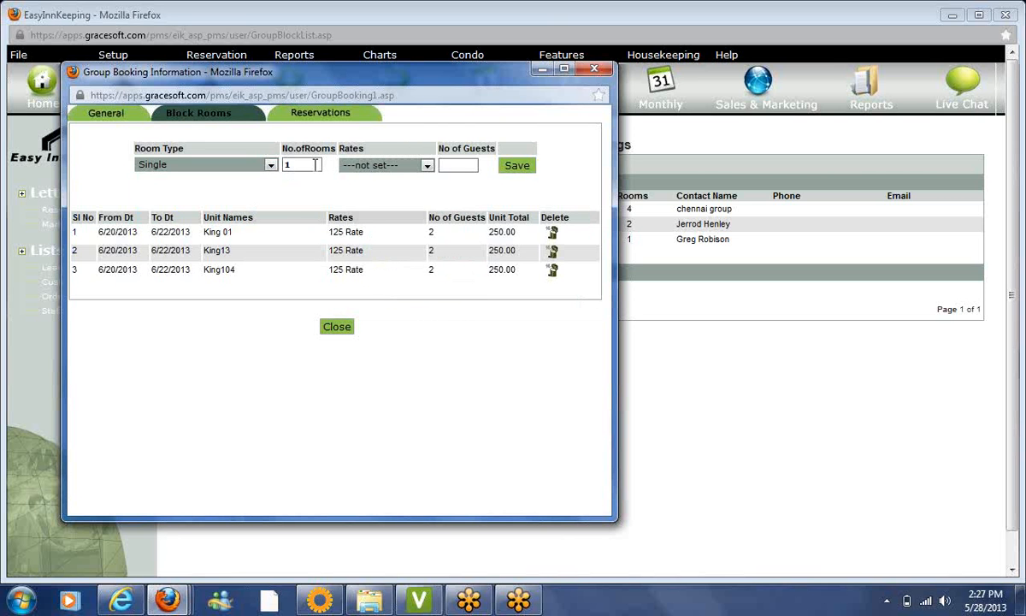
pyautogui.click(315, 165)
pyautogui.press('BackSpace')
pyautogui.write('3')
pyautogui.click(343, 164)
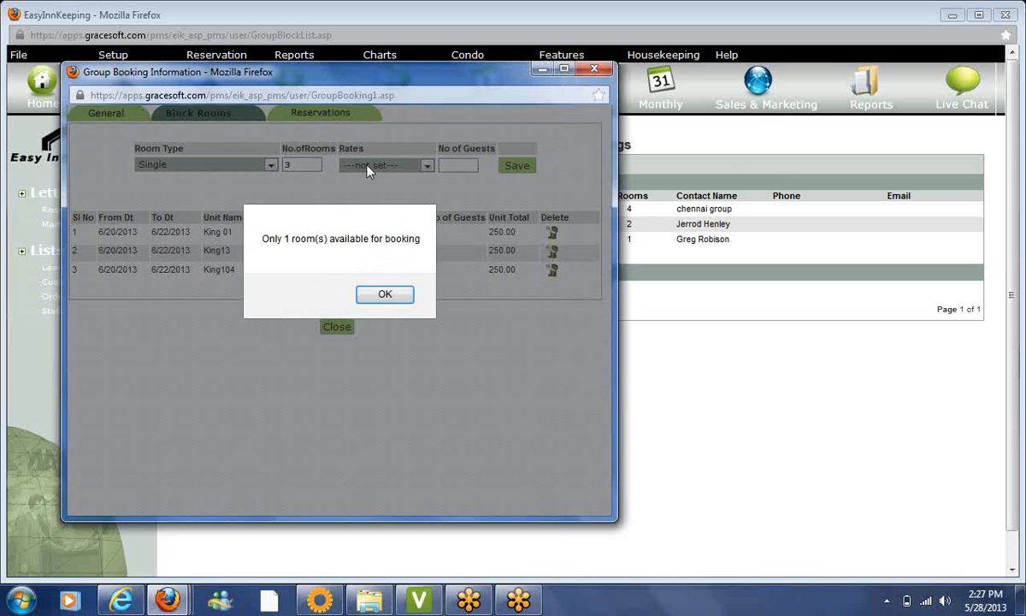
pyautogui.click(384, 295)
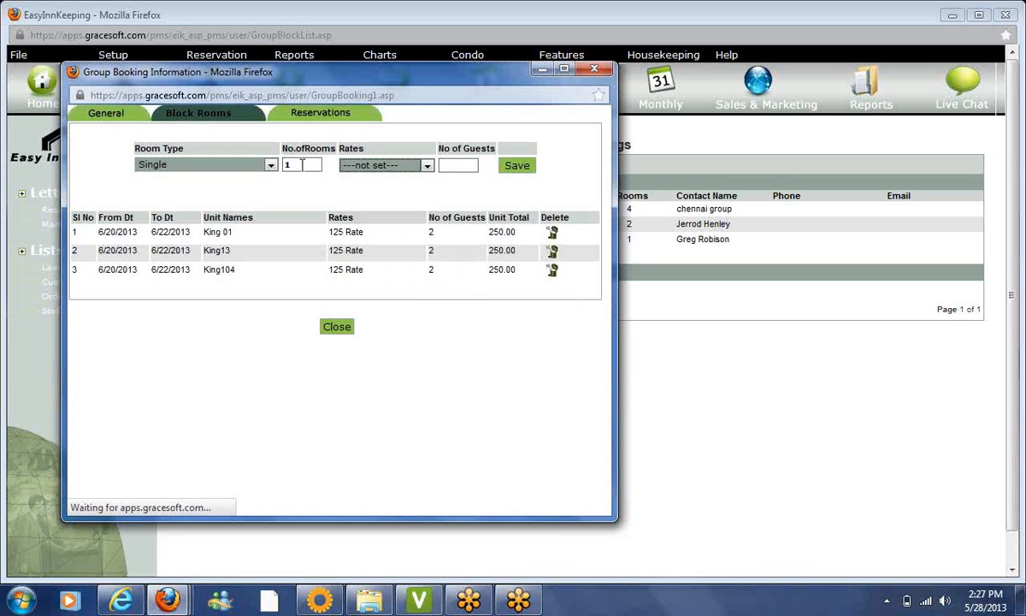
pyautogui.click(393, 166)
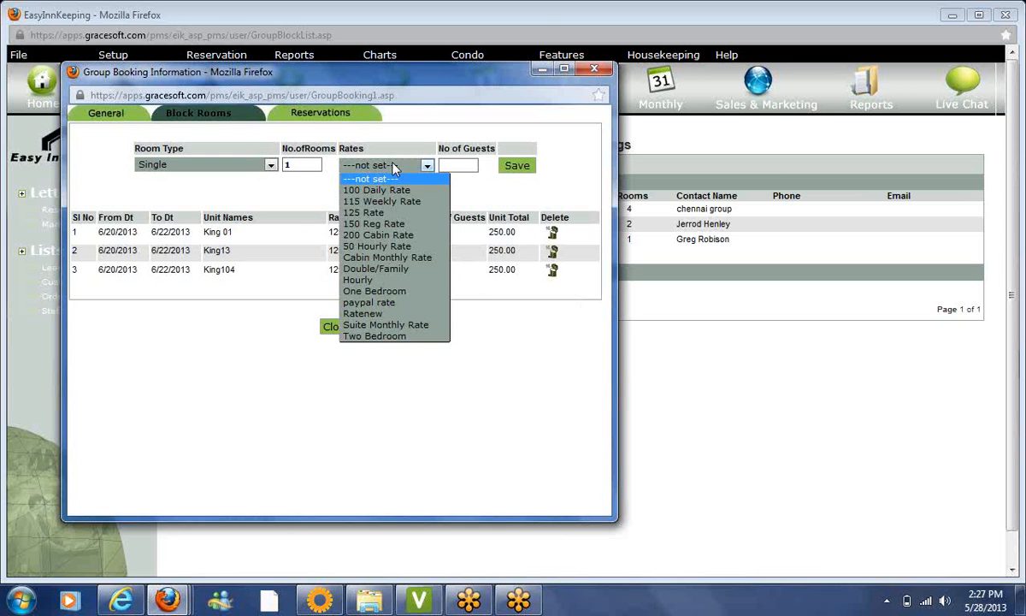
pyautogui.click(390, 212)
pyautogui.click(457, 165)
pyautogui.write('2')
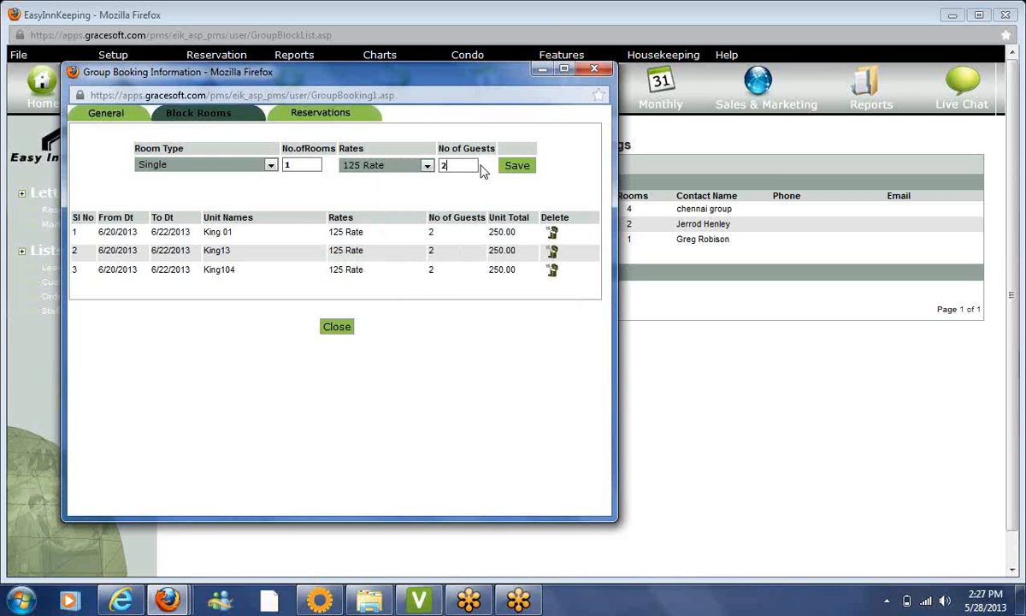
pyautogui.click(517, 167)
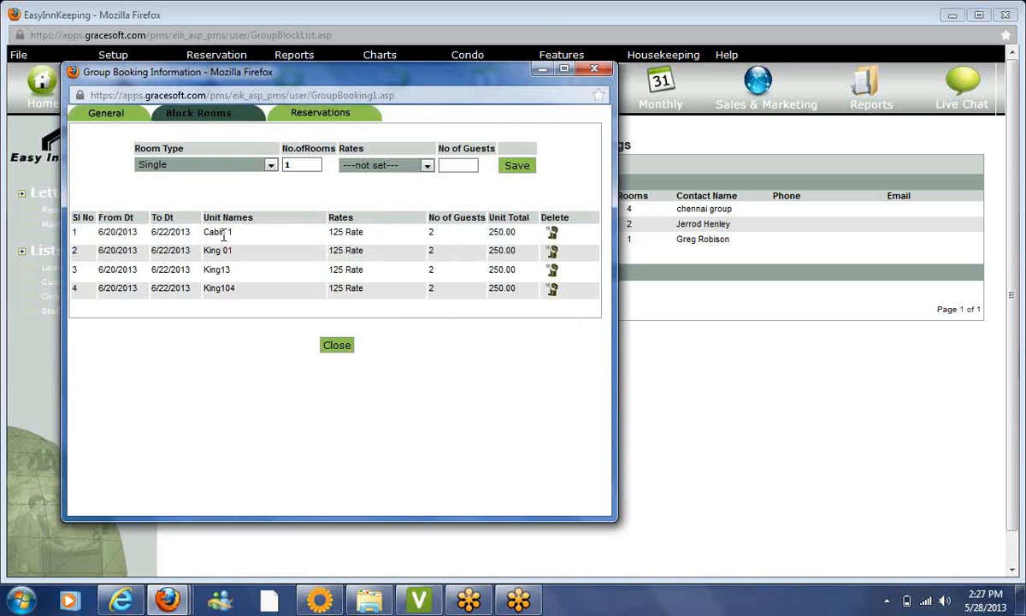
# Block two Double rooms at 115 Weekly Rate for 2 guests each
pyautogui.click(212, 158)
pyautogui.click(227, 196)
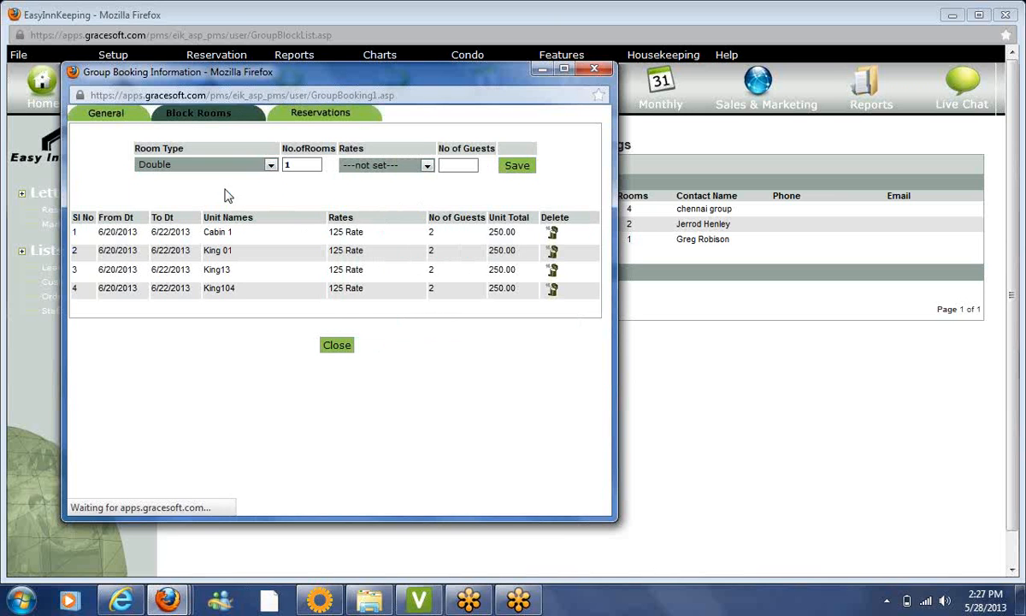
pyautogui.click(312, 166)
pyautogui.press('BackSpace')
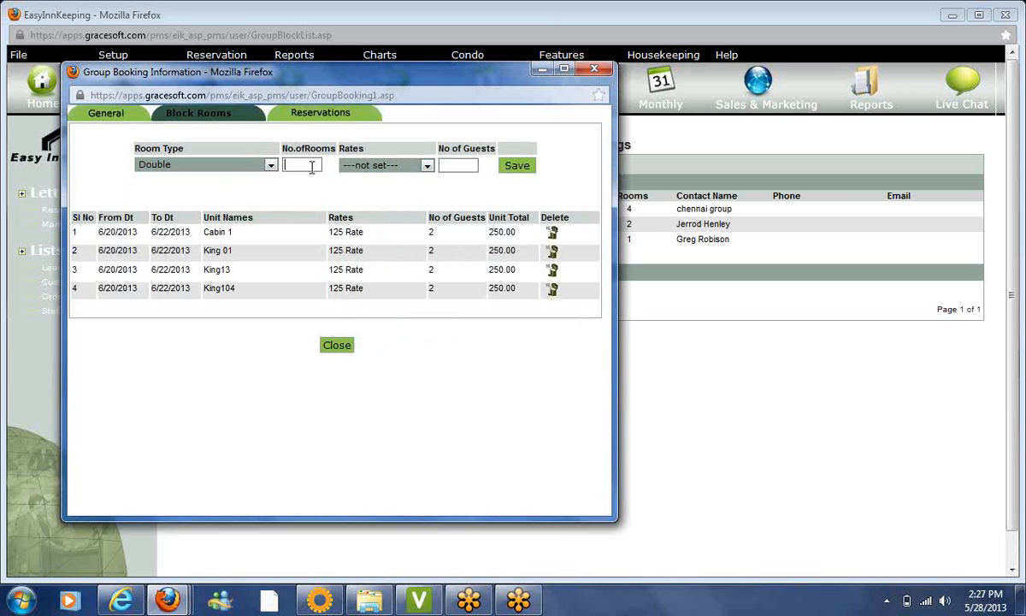
pyautogui.write('2')
pyautogui.click(350, 167)
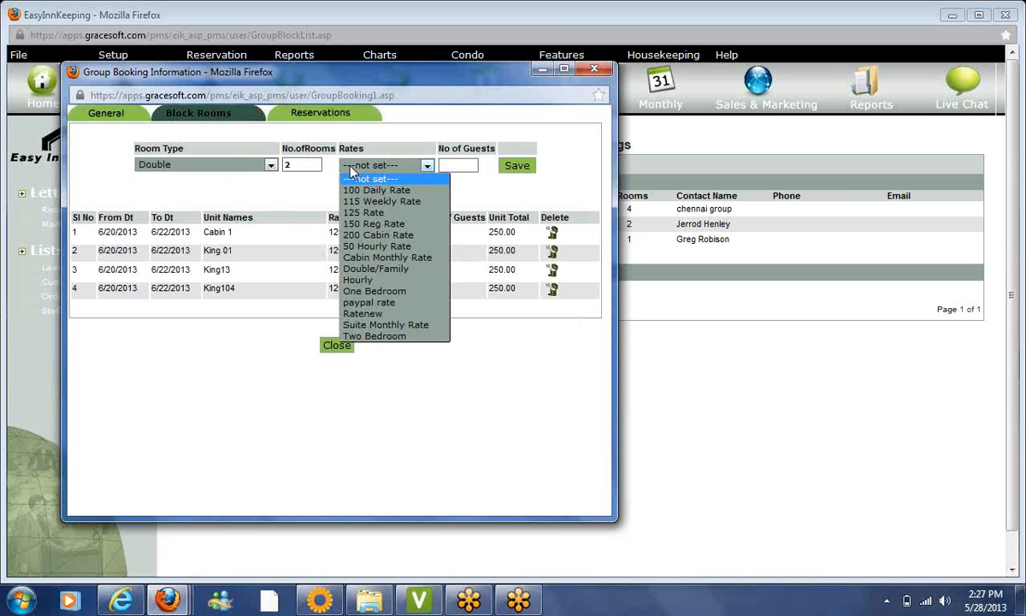
pyautogui.click(381, 201)
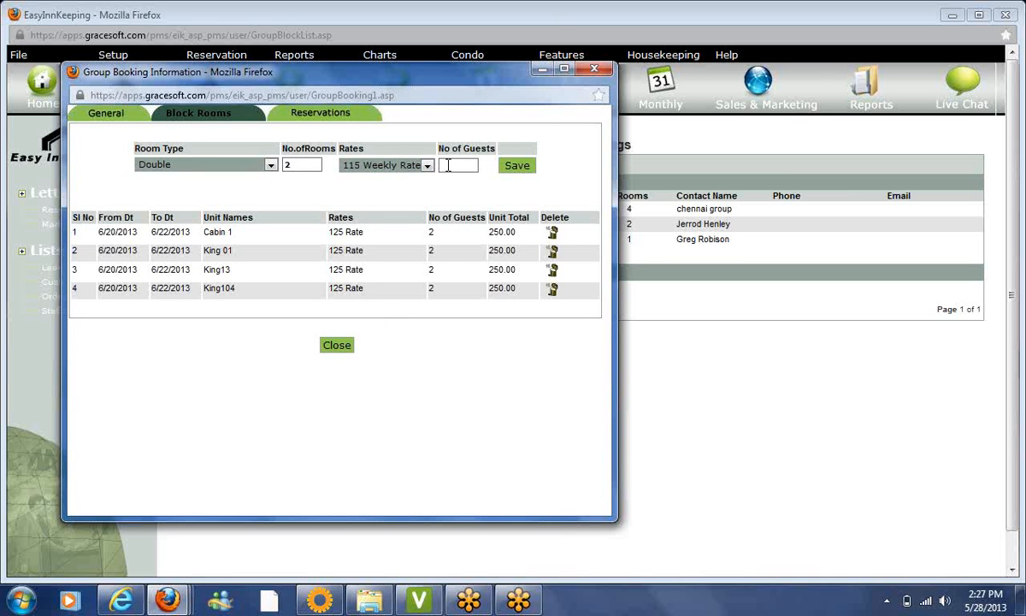
pyautogui.click(448, 165)
pyautogui.write('2')
pyautogui.click(513, 169)
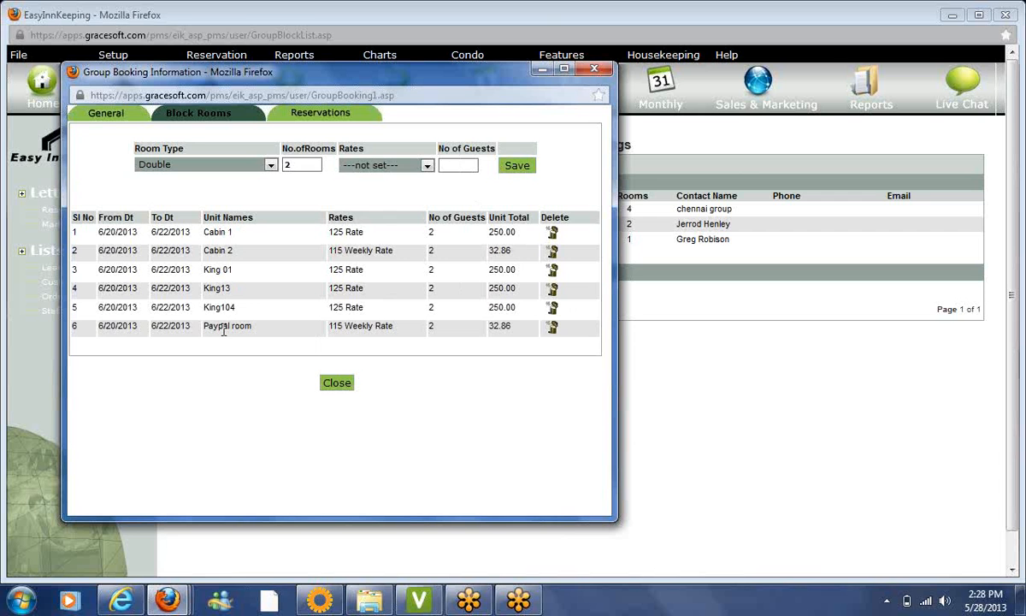
# Close the Smith Wedding Group Booking Information window
pyautogui.click(336, 383)
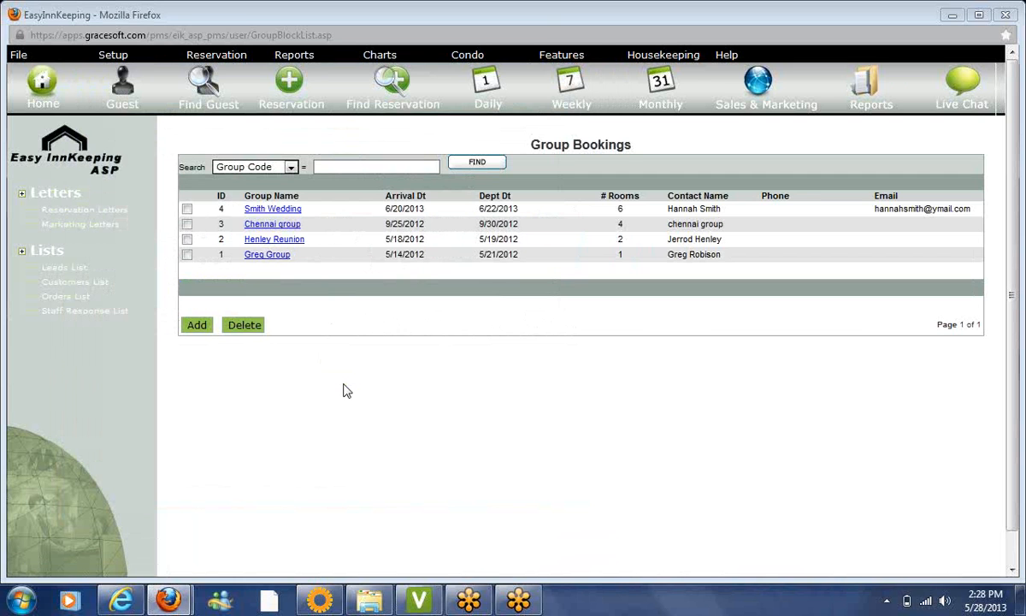
# Open Smith Wedding's Reservations tab and start Quick Reservation #776 for the group
pyautogui.click(284, 211)
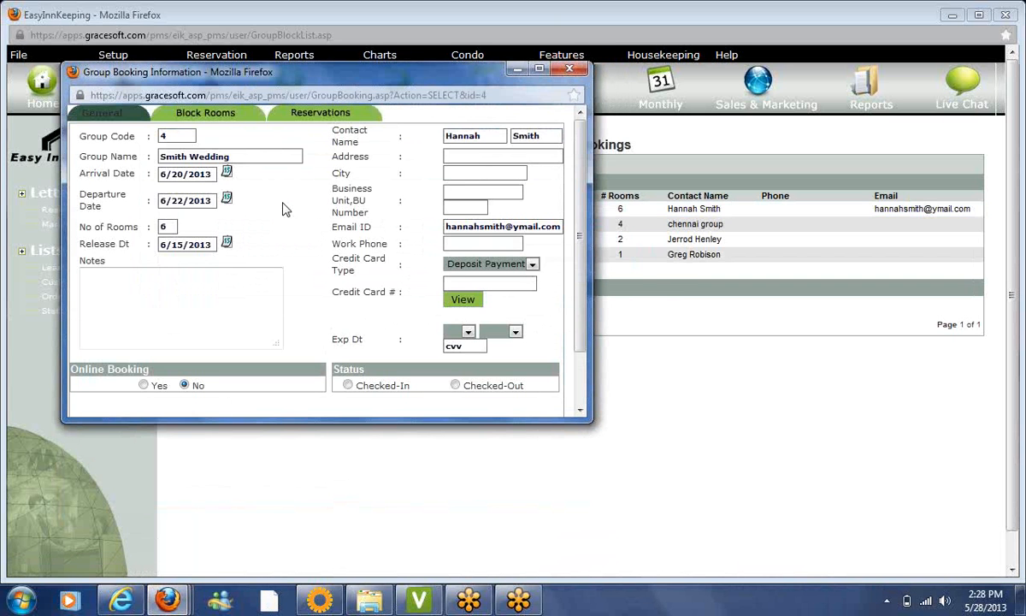
pyautogui.click(339, 116)
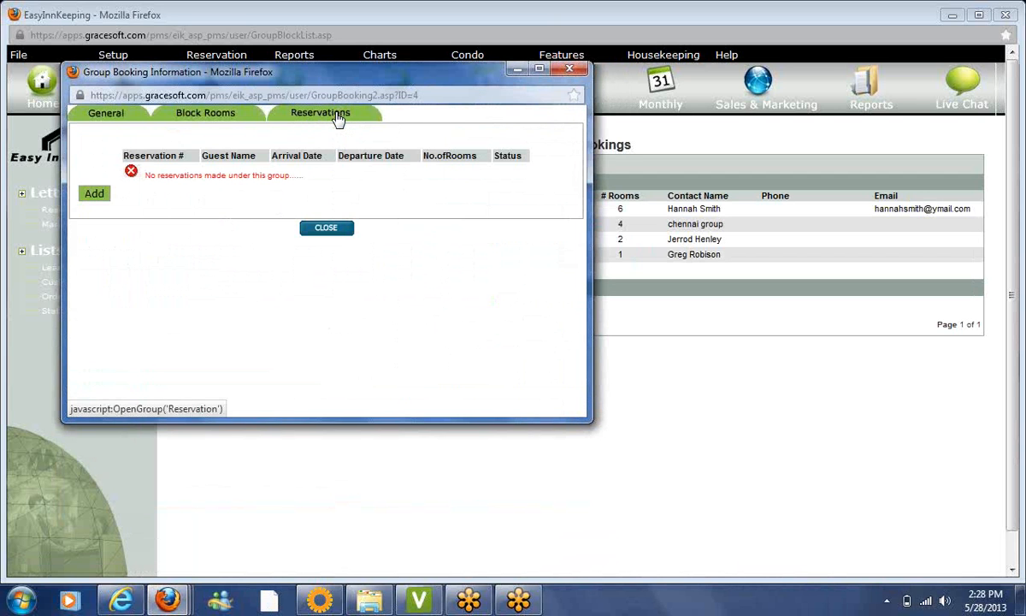
pyautogui.click(94, 194)
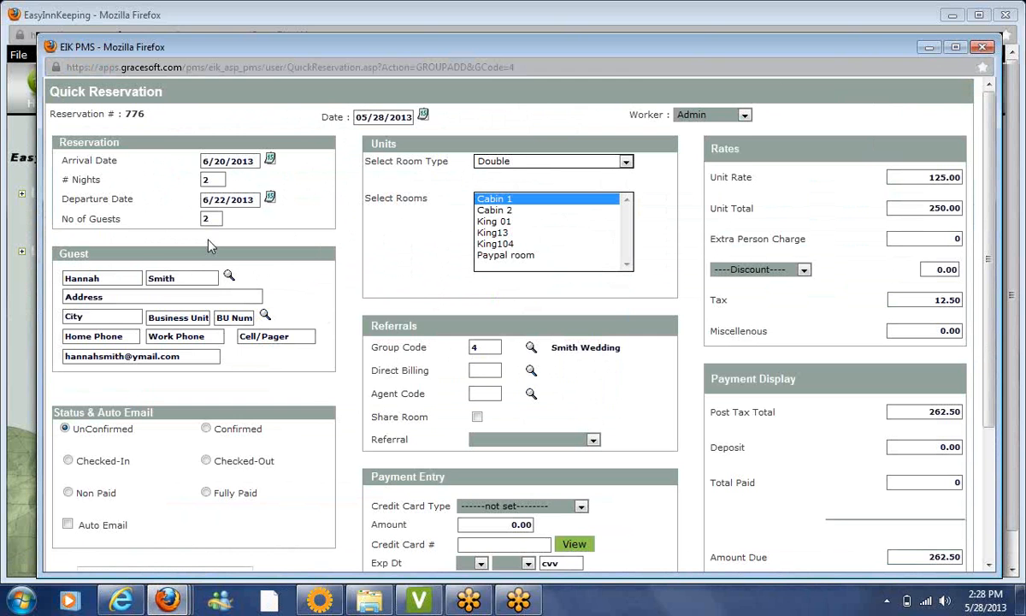
pyautogui.click(985, 48)
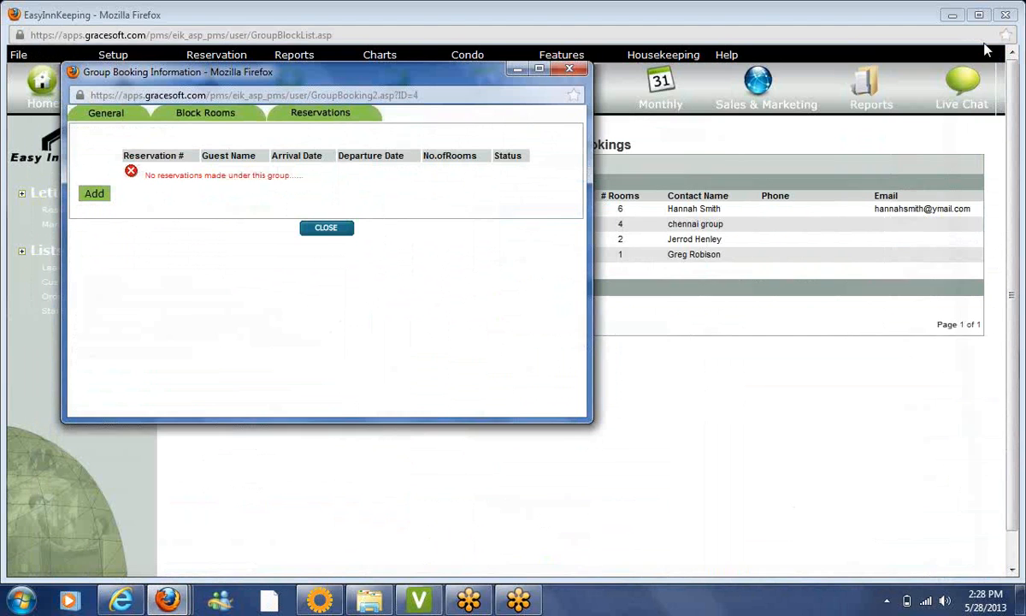
pyautogui.click(94, 195)
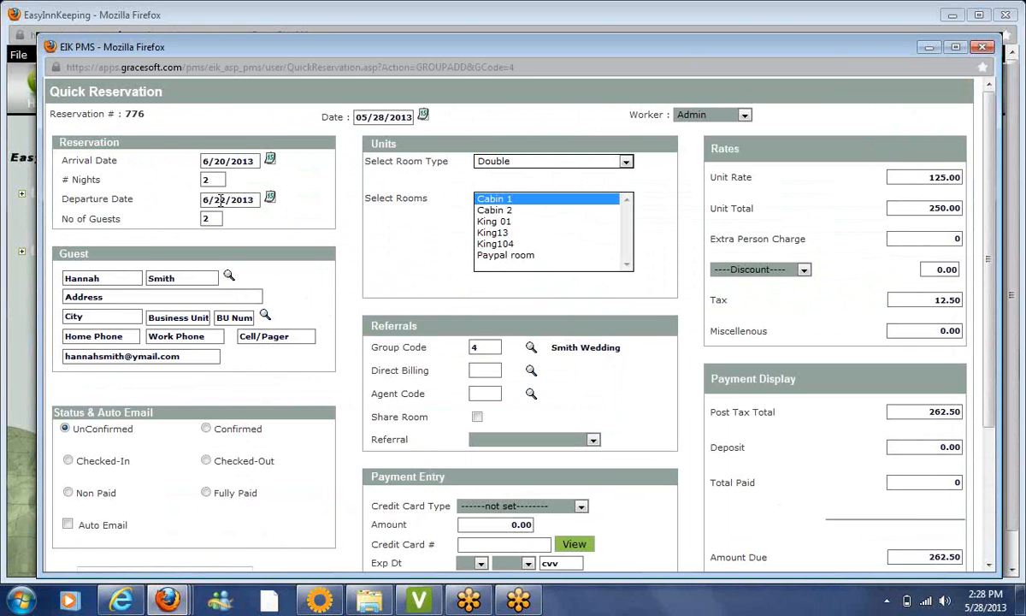
# Fill the reservation with an existing guest found by first name and assign room King 01
pyautogui.doubleClick(116, 278)
pyautogui.click(229, 277)
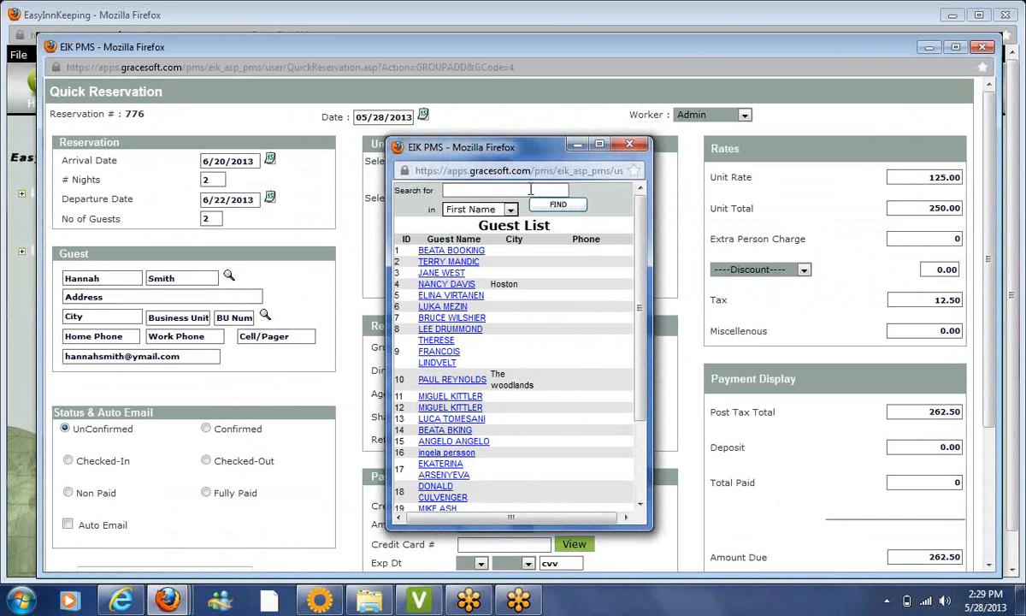
pyautogui.write('nancy')
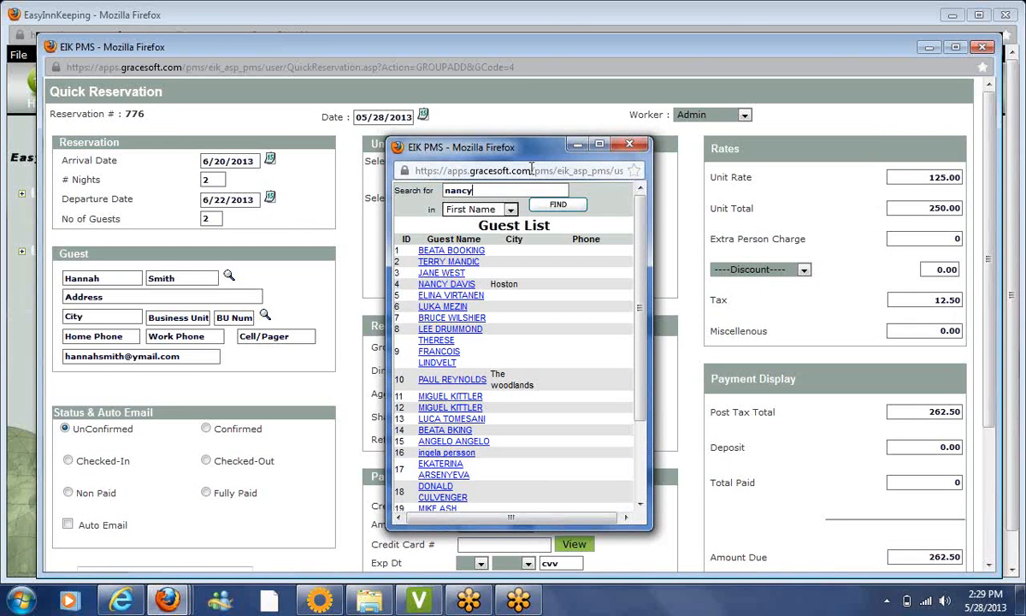
pyautogui.click(554, 204)
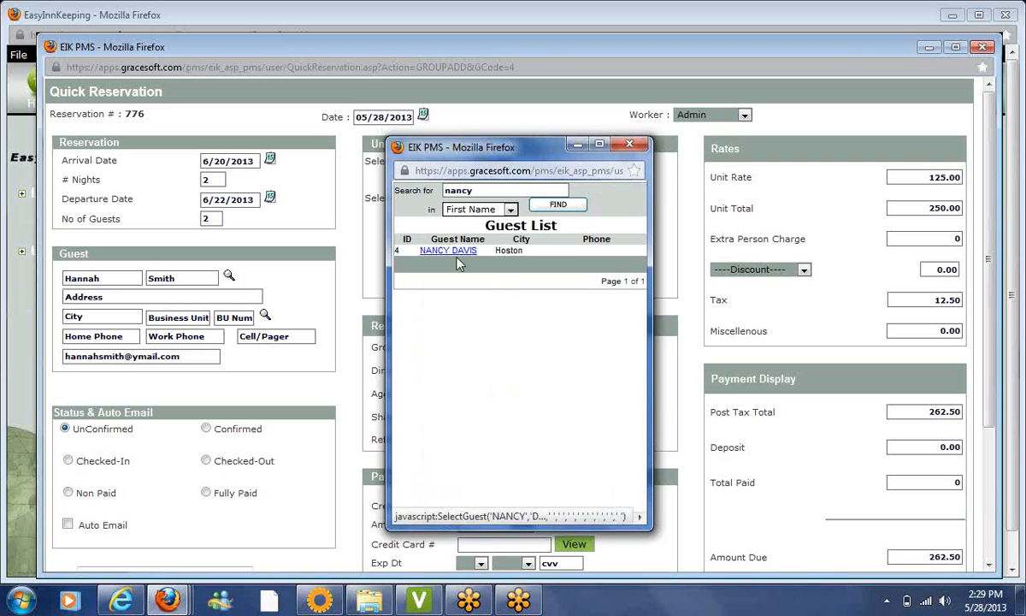
pyautogui.click(452, 254)
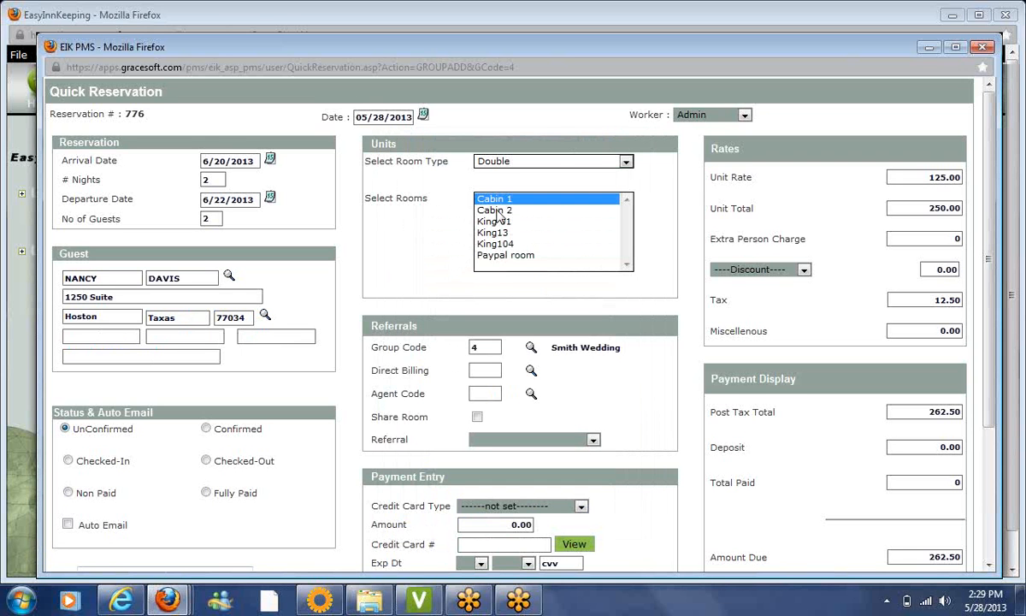
pyautogui.click(504, 221)
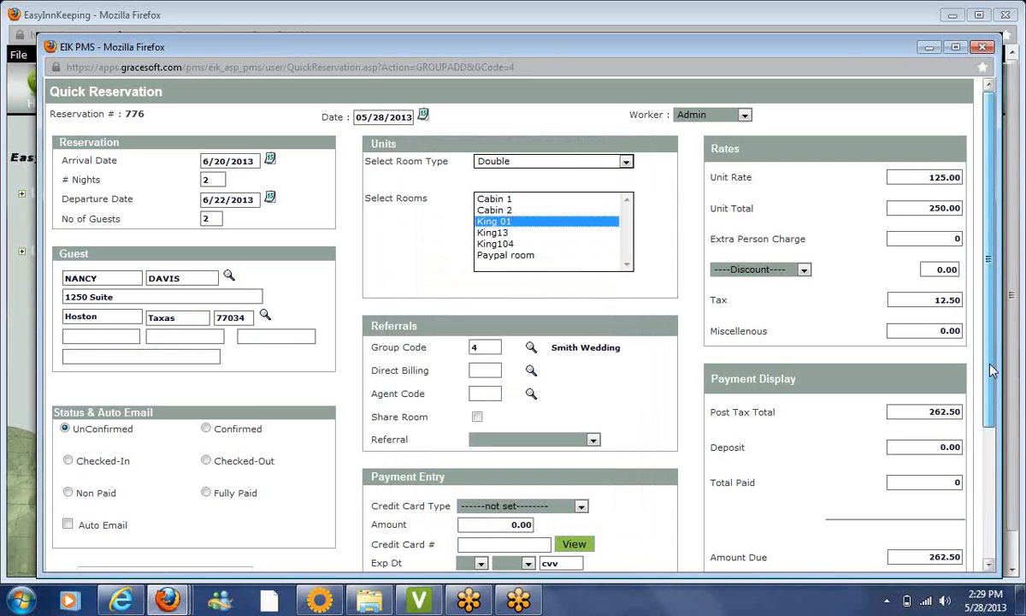
# Set Deposit Payment and save reservation 776 under the Smith Wedding group
pyautogui.scroll(-2, 992, 370)
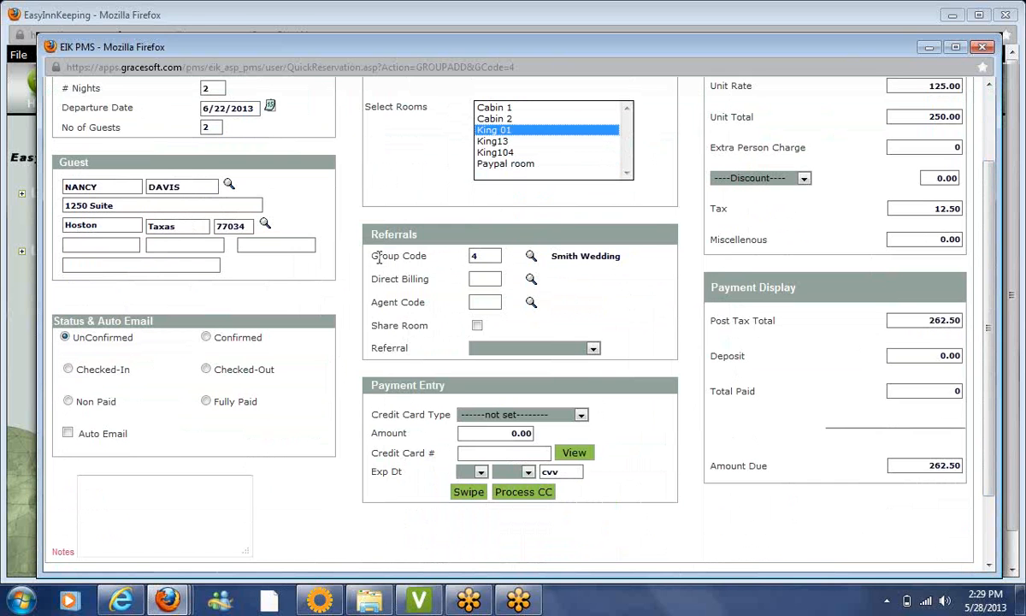
pyautogui.moveTo(373, 256); pyautogui.dragTo(537, 255)
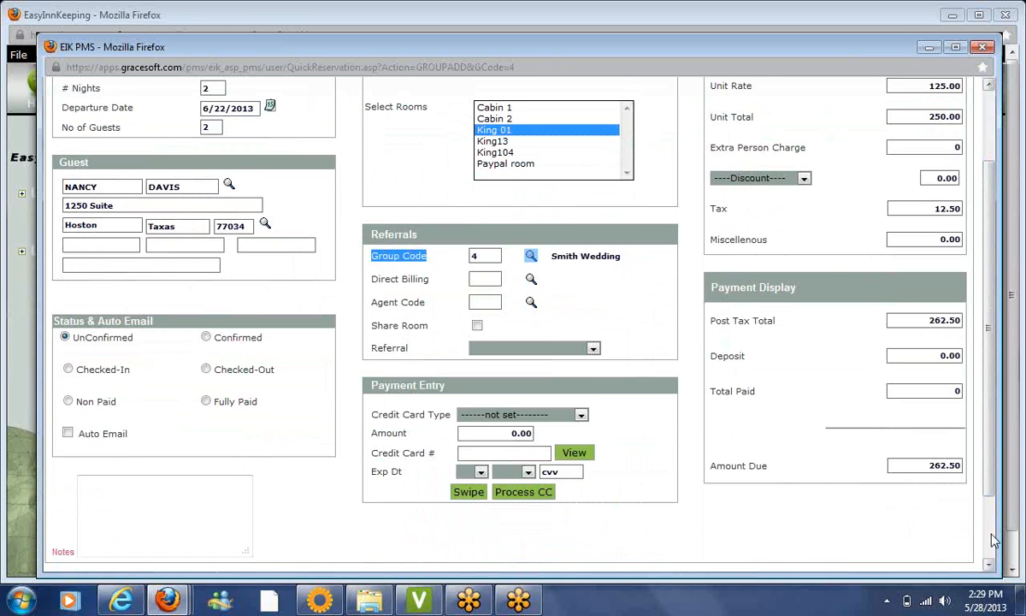
pyautogui.scroll(-2, 992, 538)
pyautogui.click(522, 336)
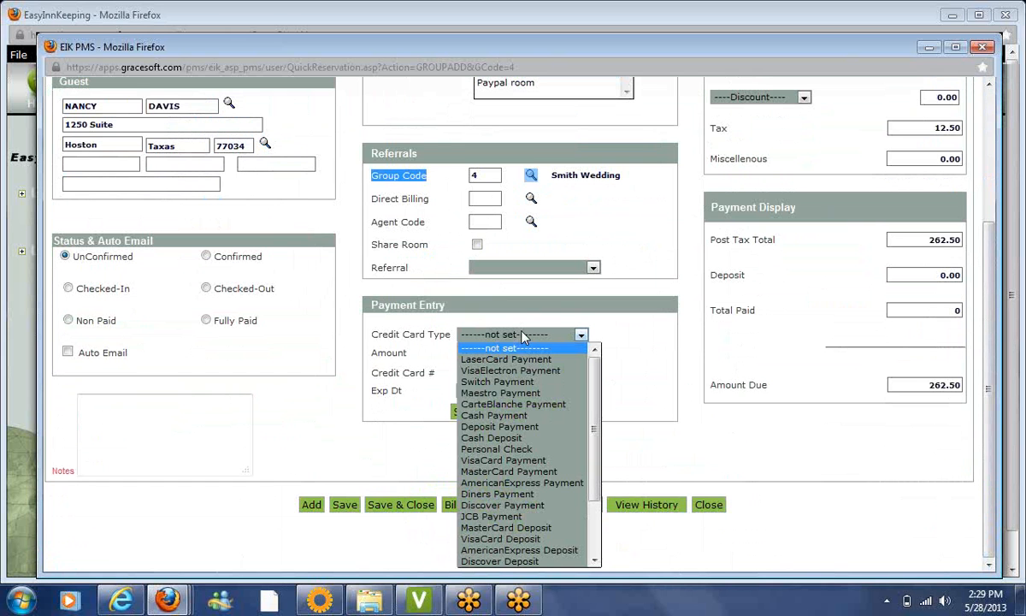
pyautogui.press('d')
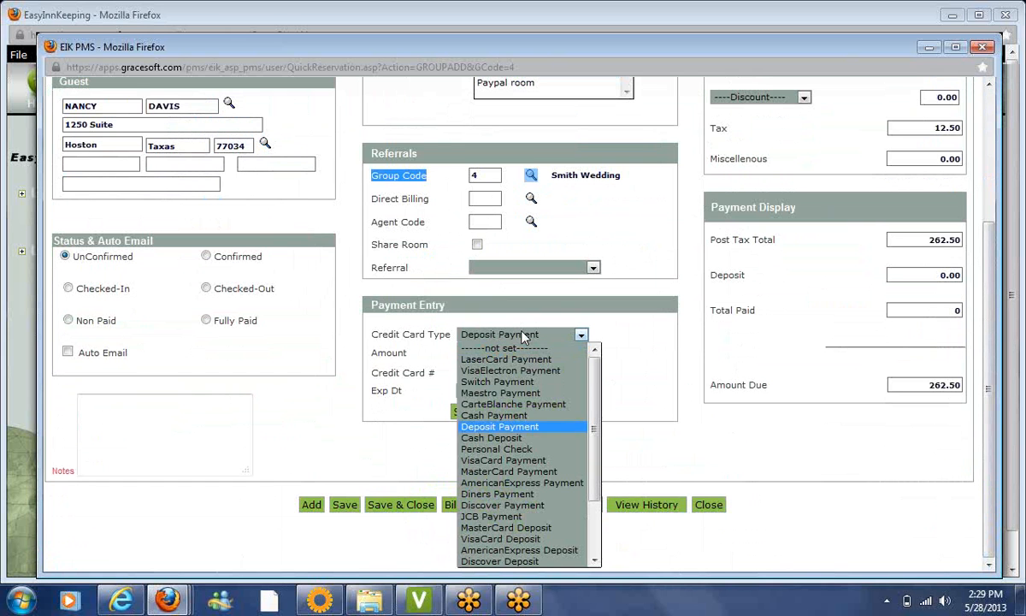
pyautogui.press('Tab')
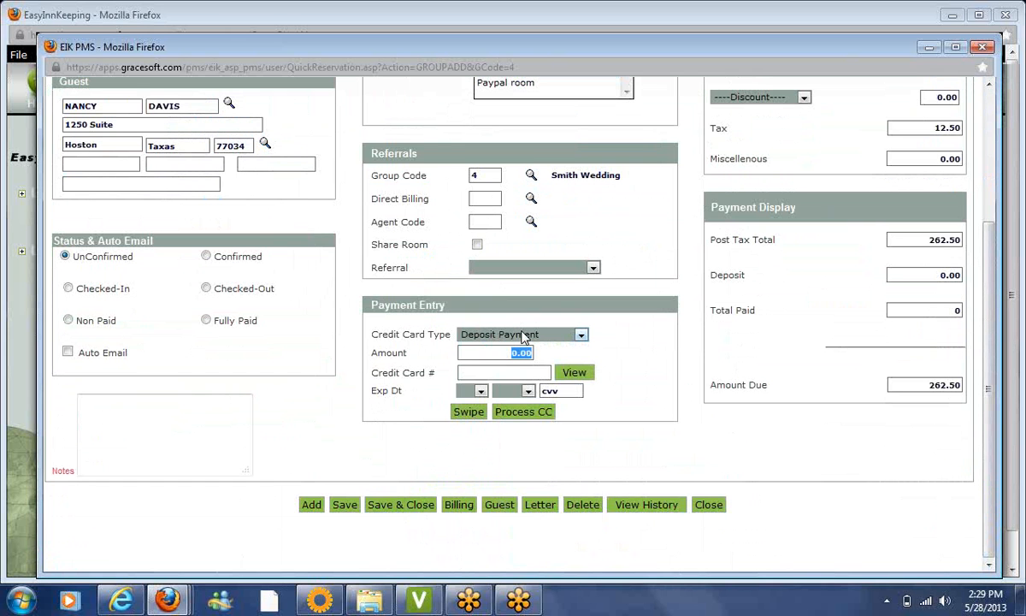
pyautogui.click(389, 507)
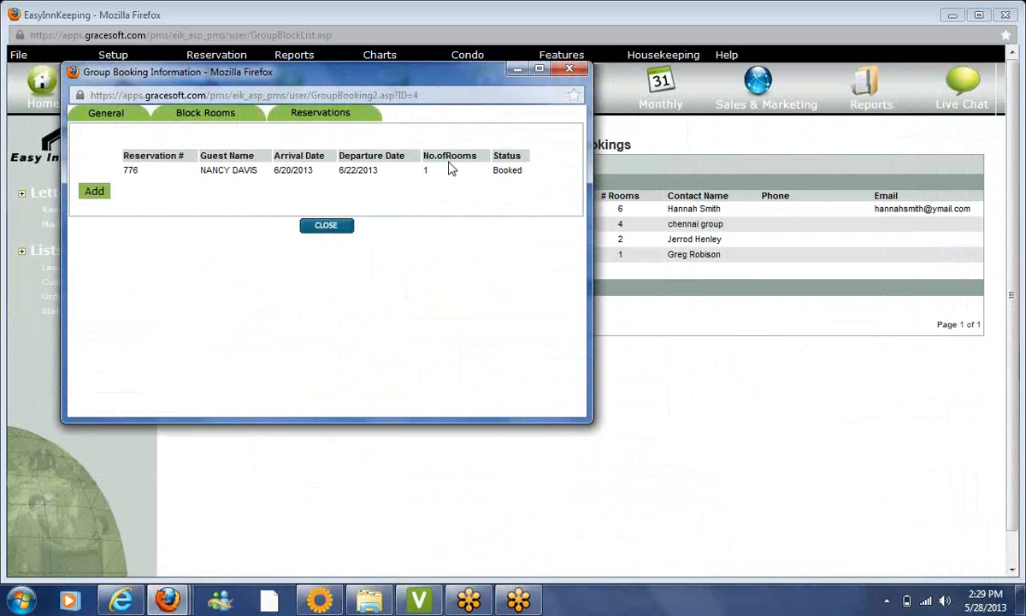
# Close the group booking window and show the monthly calendar from 6 June 2013
pyautogui.click(327, 227)
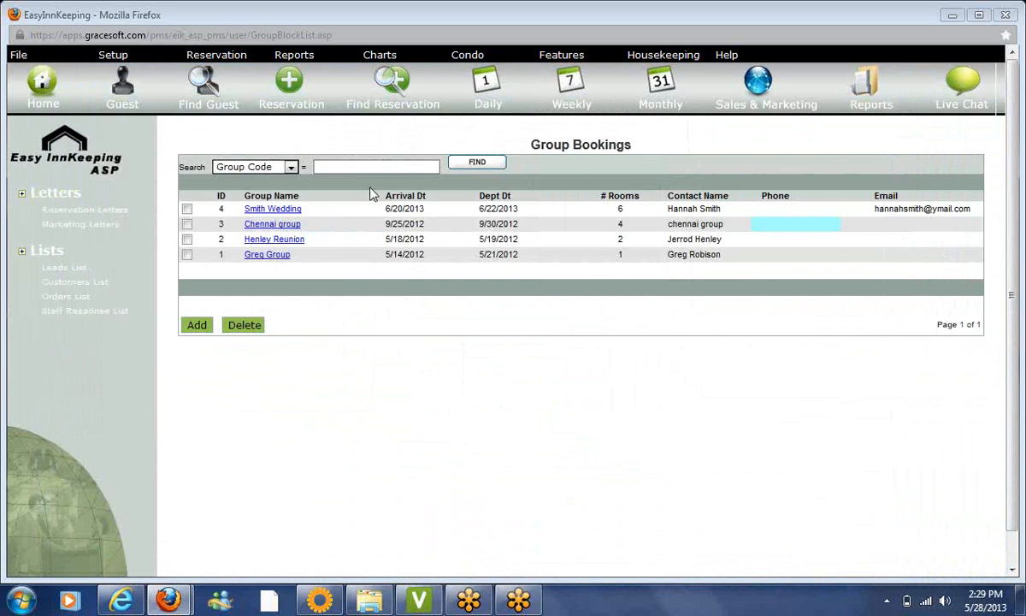
pyautogui.click(668, 106)
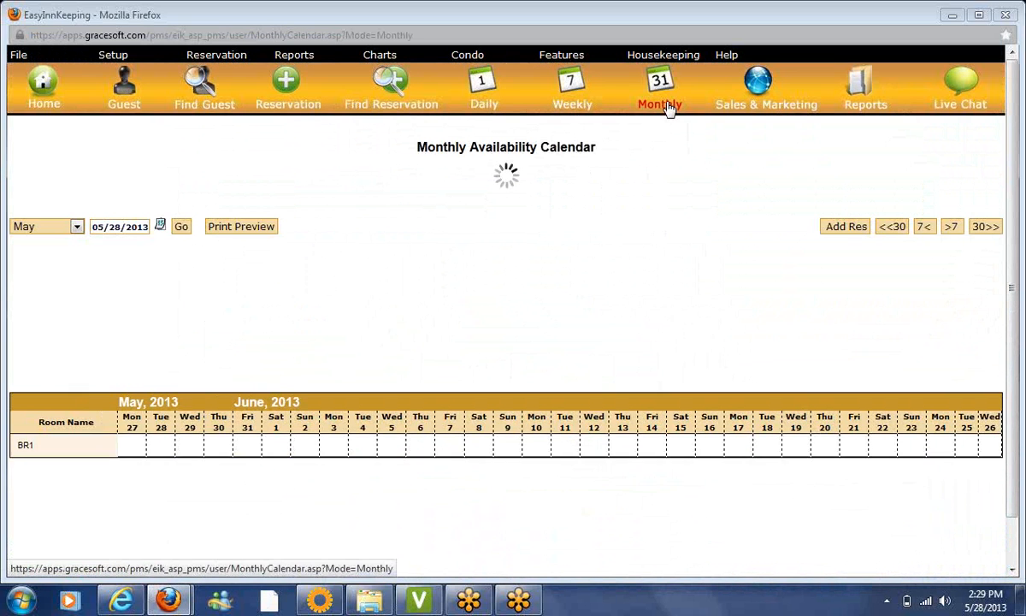
pyautogui.click(52, 229)
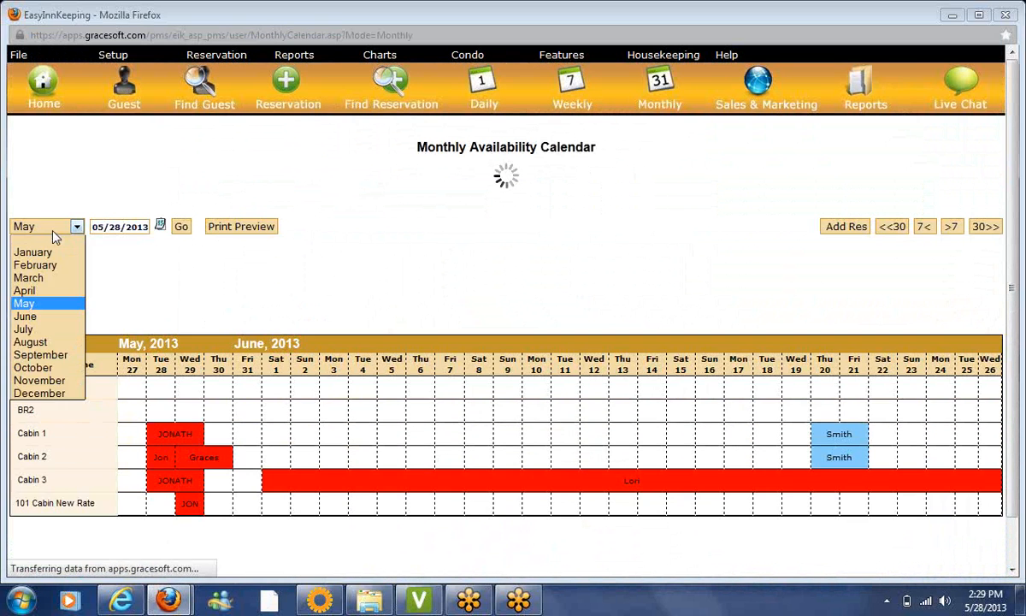
pyautogui.click(38, 274)
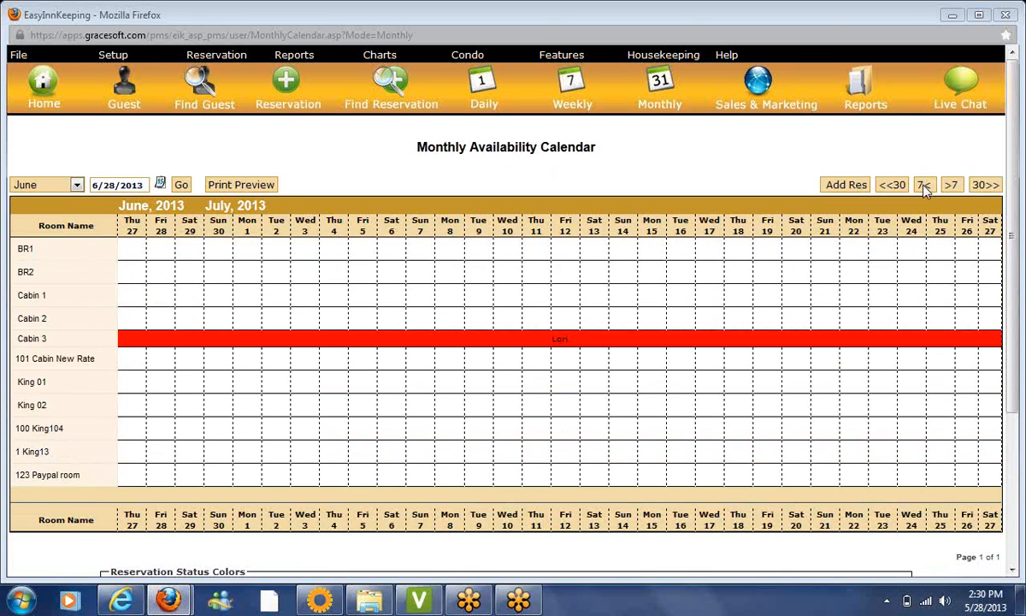
pyautogui.click(924, 187)
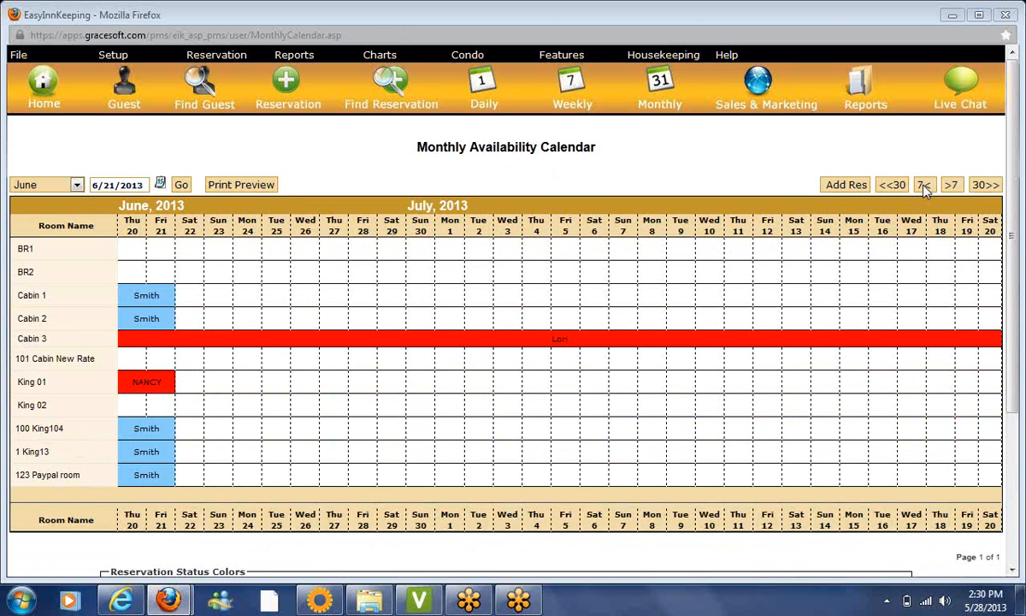
pyautogui.click(925, 186)
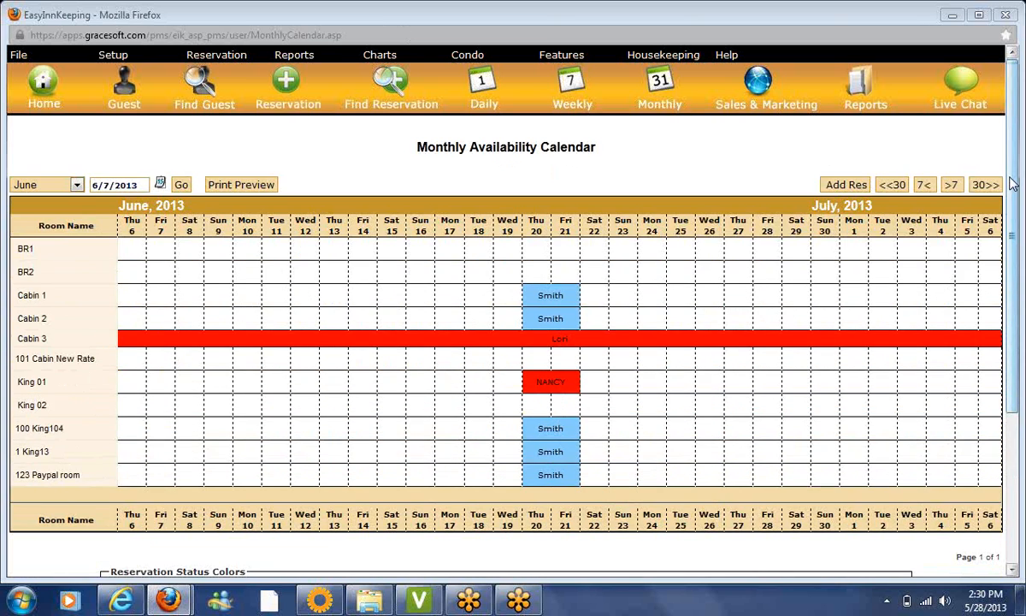
# Inspect the Smith group block in Cabin 1 and dismiss the blocked-date warning
pyautogui.moveTo(1013, 183); pyautogui.dragTo(1015, 240)
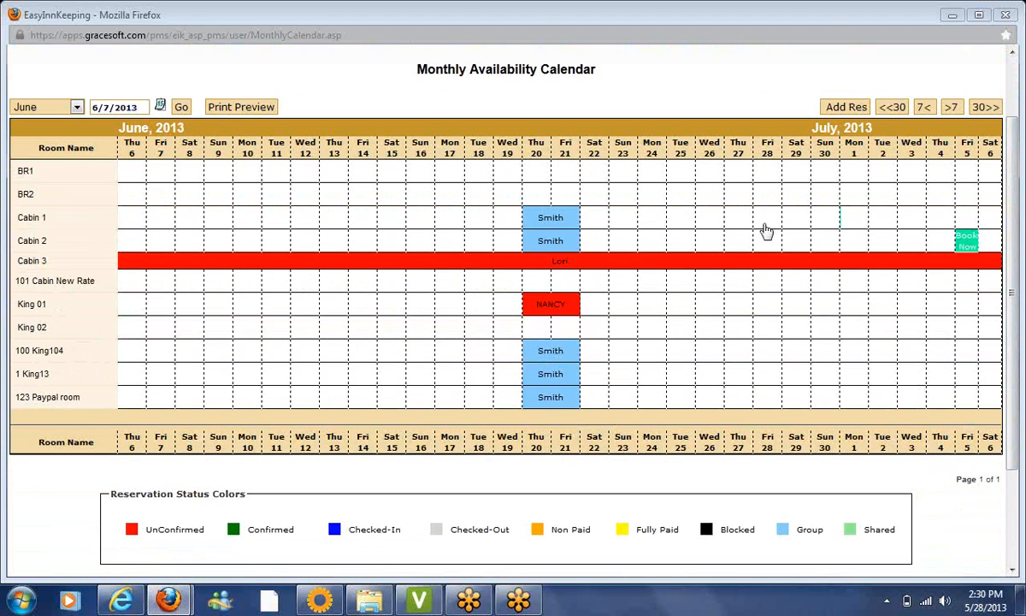
pyautogui.click(545, 217)
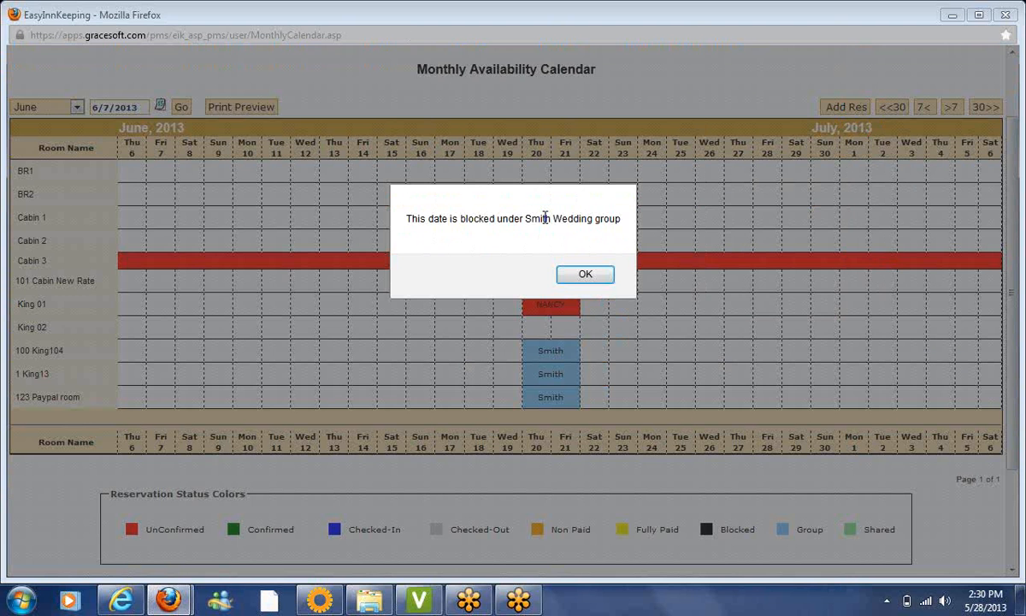
pyautogui.click(584, 275)
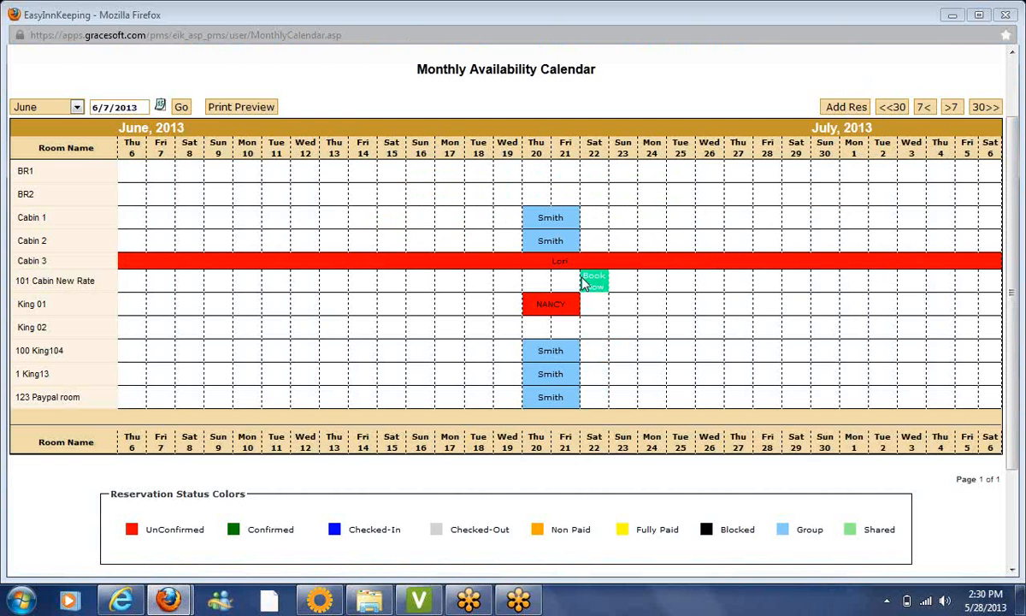
pyautogui.click(554, 311)
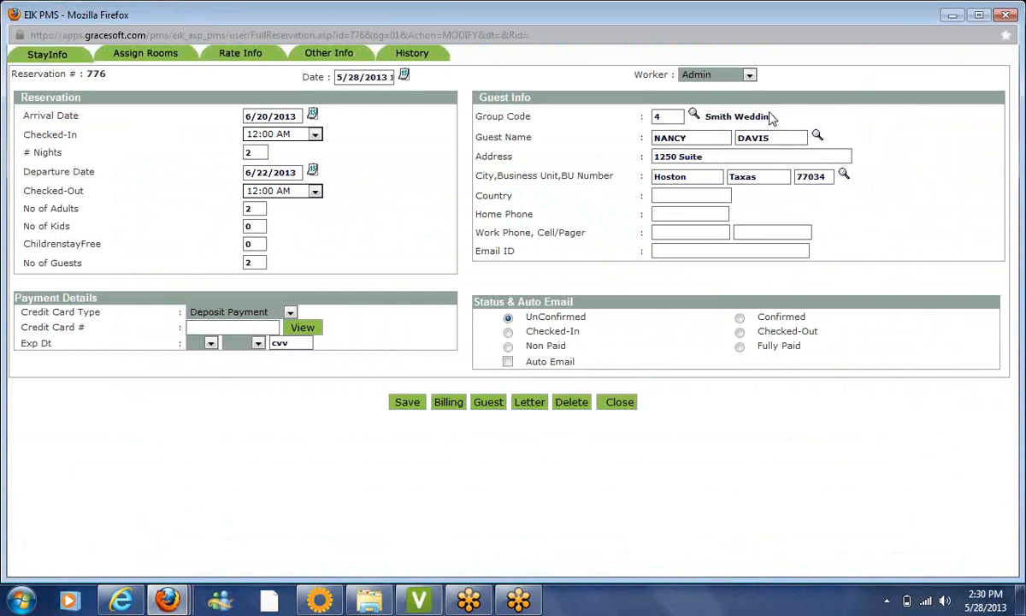
pyautogui.click(1002, 12)
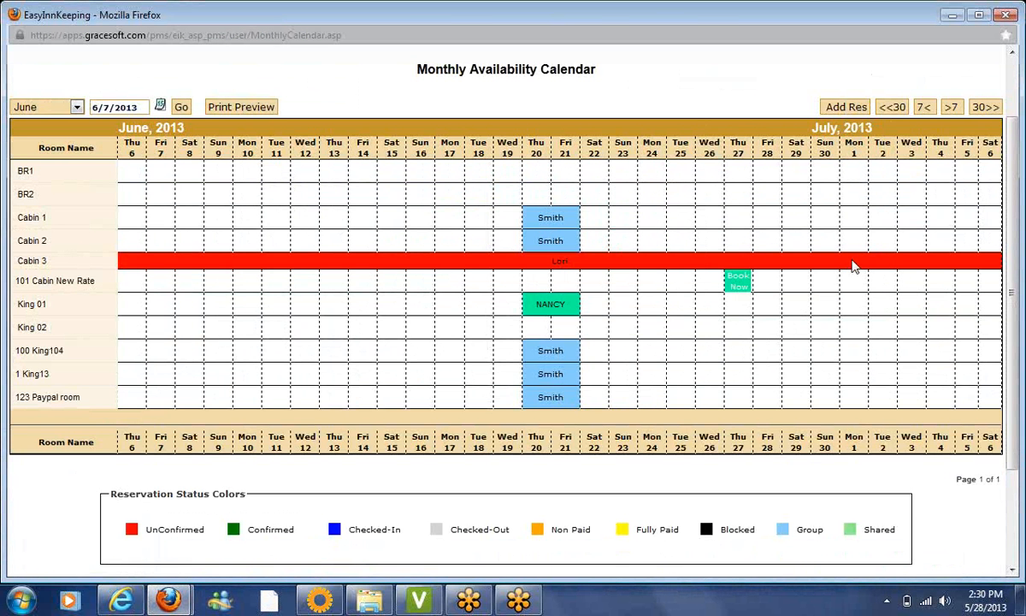
pyautogui.moveTo(1014, 230); pyautogui.dragTo(1013, 171)
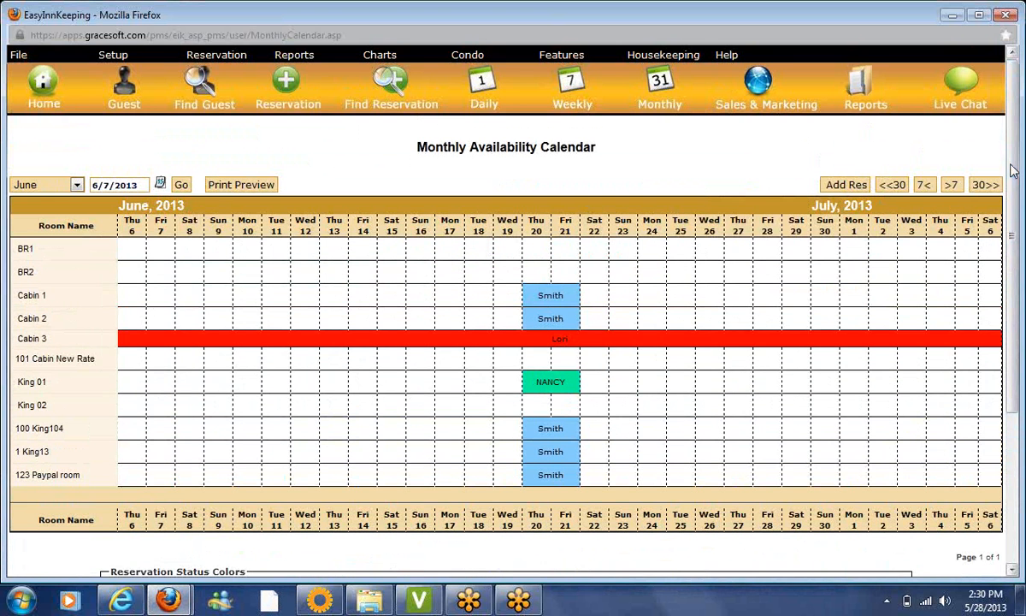
# Review the Smith Wedding group details, then start new Package Booking #777
pyautogui.moveTo(216, 56)
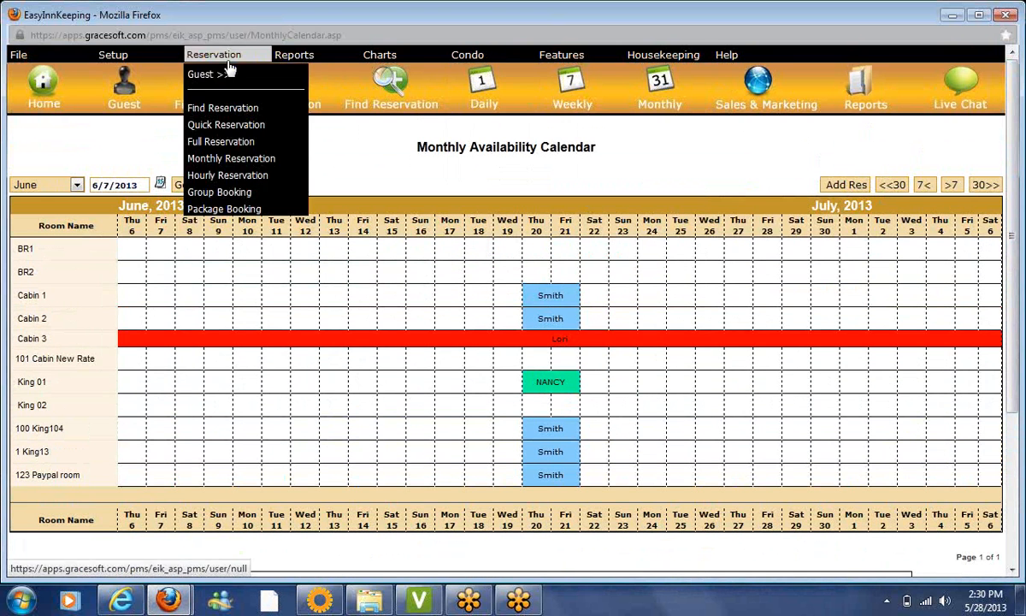
pyautogui.click(224, 192)
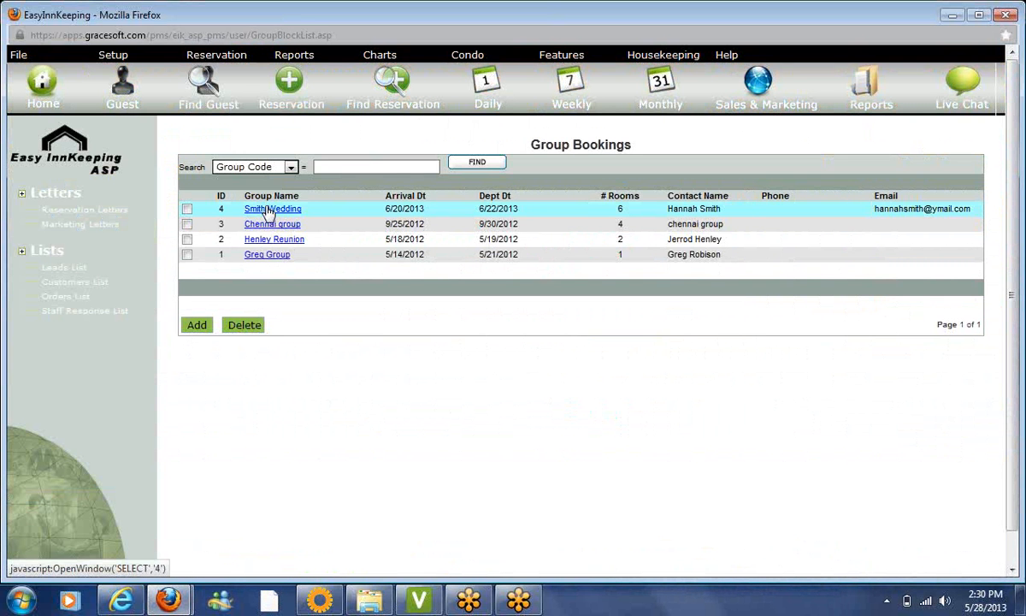
pyautogui.click(269, 211)
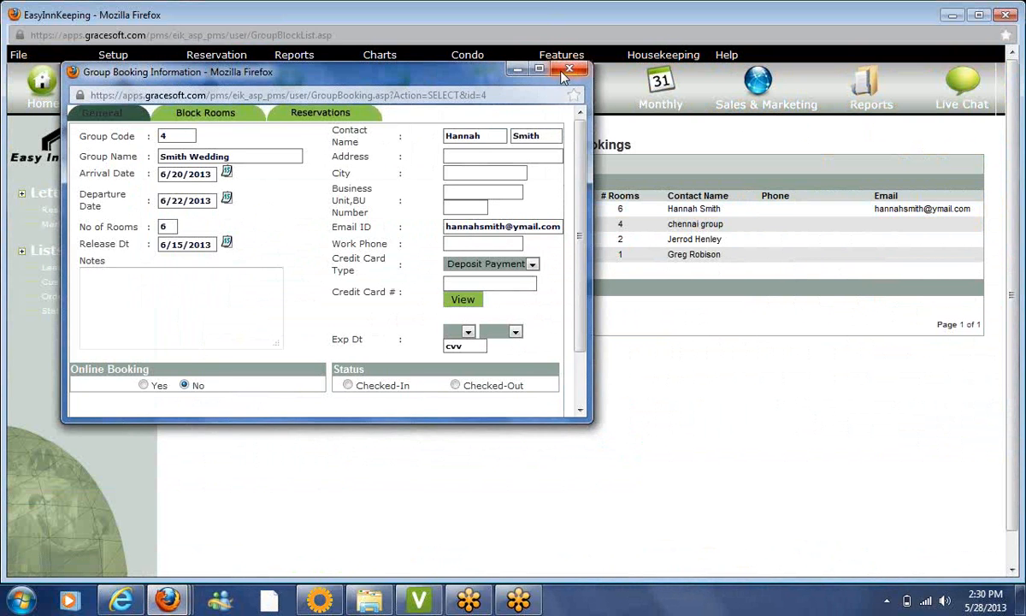
pyautogui.click(525, 67)
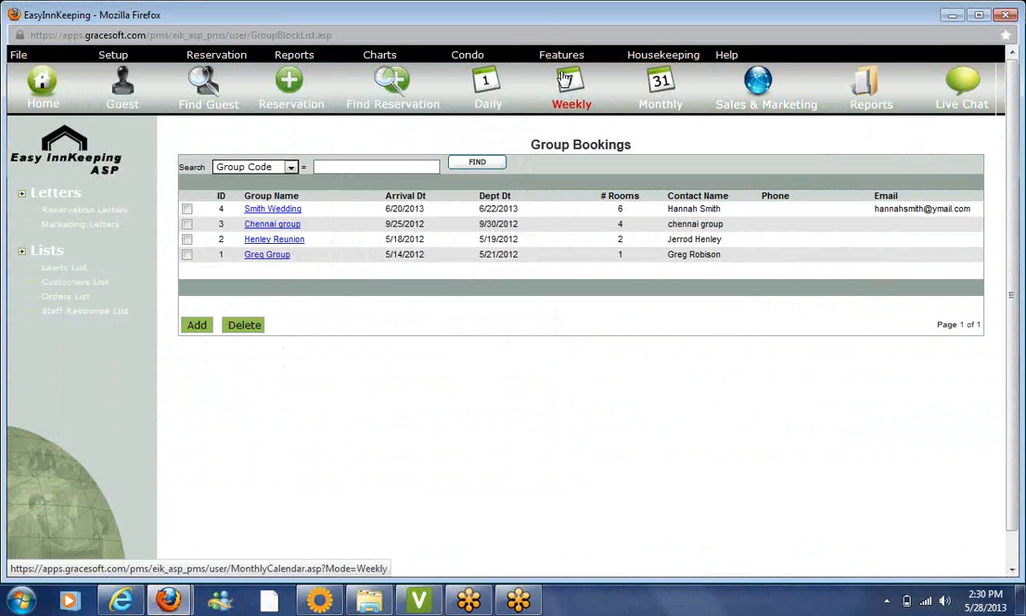
pyautogui.moveTo(224, 60)
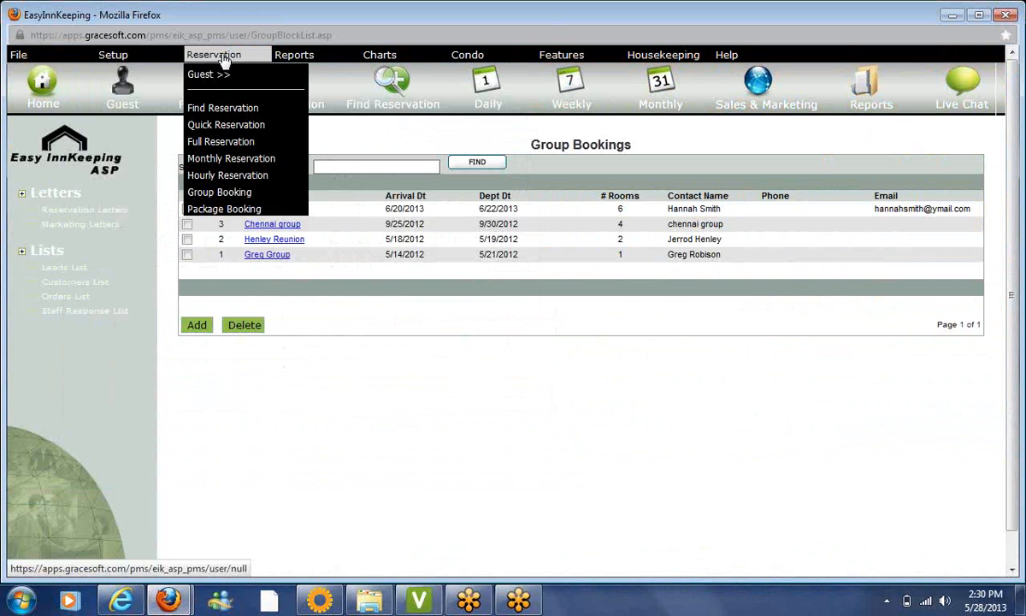
pyautogui.click(242, 211)
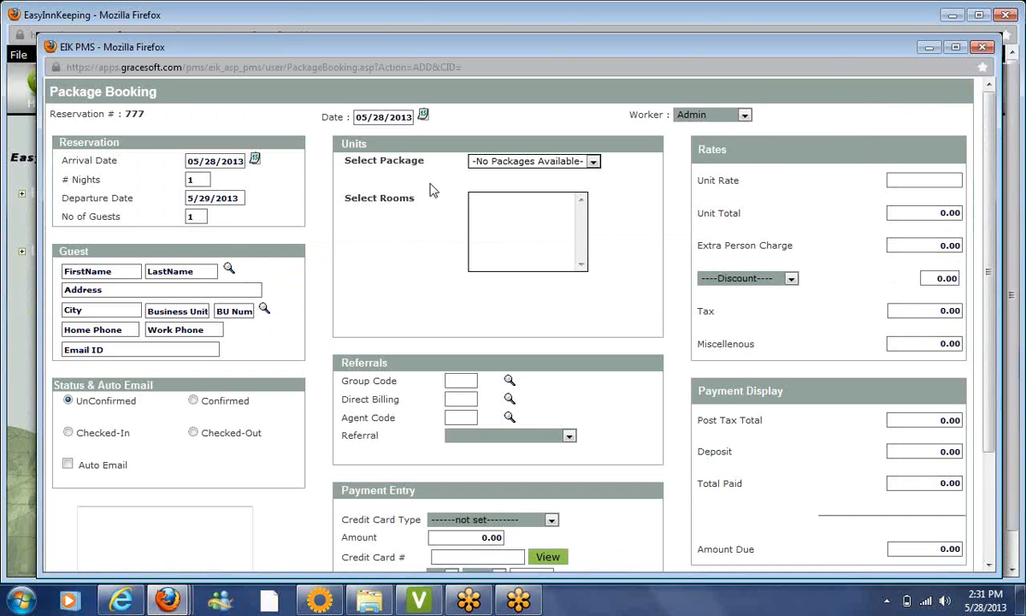
# Set the package booking to 2 nights, 5/28–5/30/2013
pyautogui.click(529, 161)
pyautogui.click(528, 161)
pyautogui.click(988, 46)
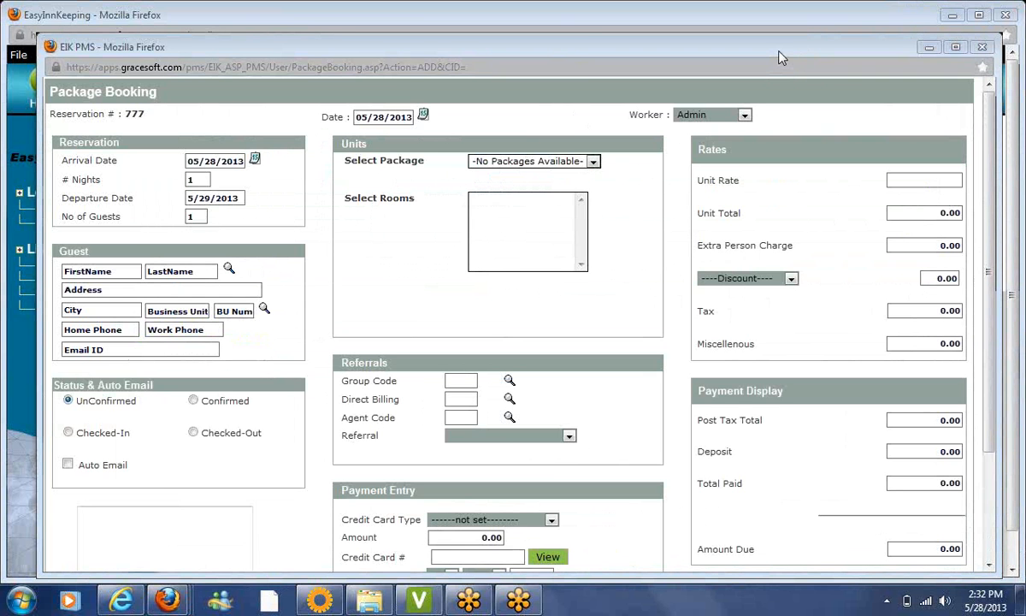
pyautogui.moveTo(729, 47); pyautogui.dragTo(765, 42)
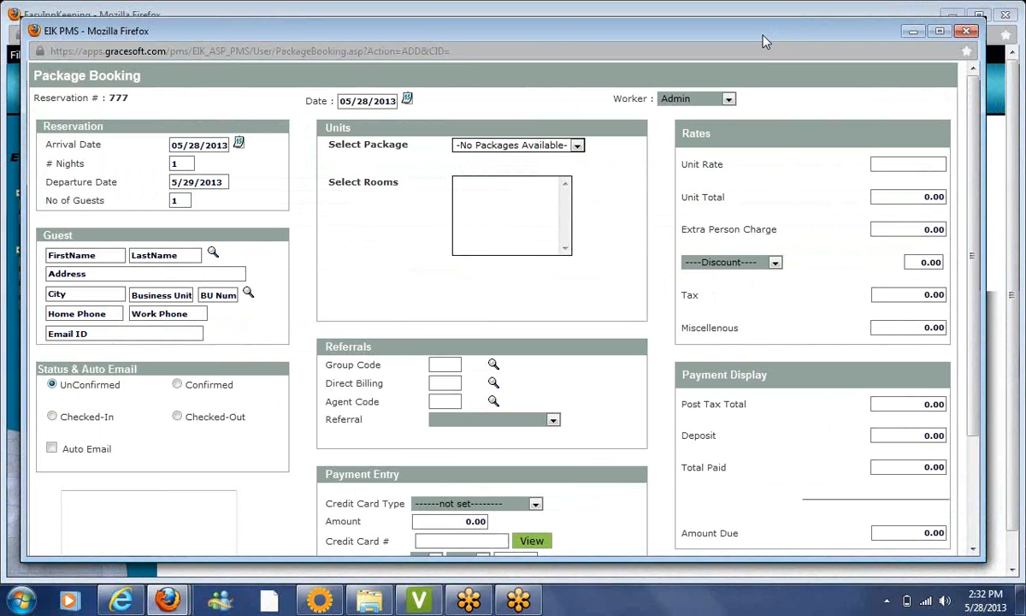
pyautogui.doubleClick(179, 160)
pyautogui.write('2')
pyautogui.press('Tab')
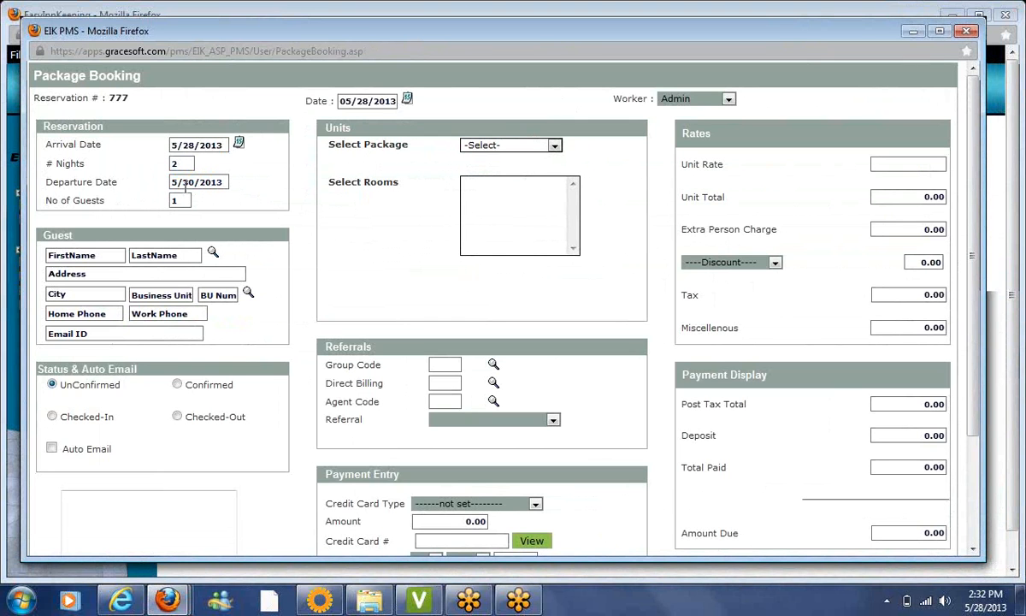
# Attach the existing guest found by a first-name search to the booking
pyautogui.click(213, 254)
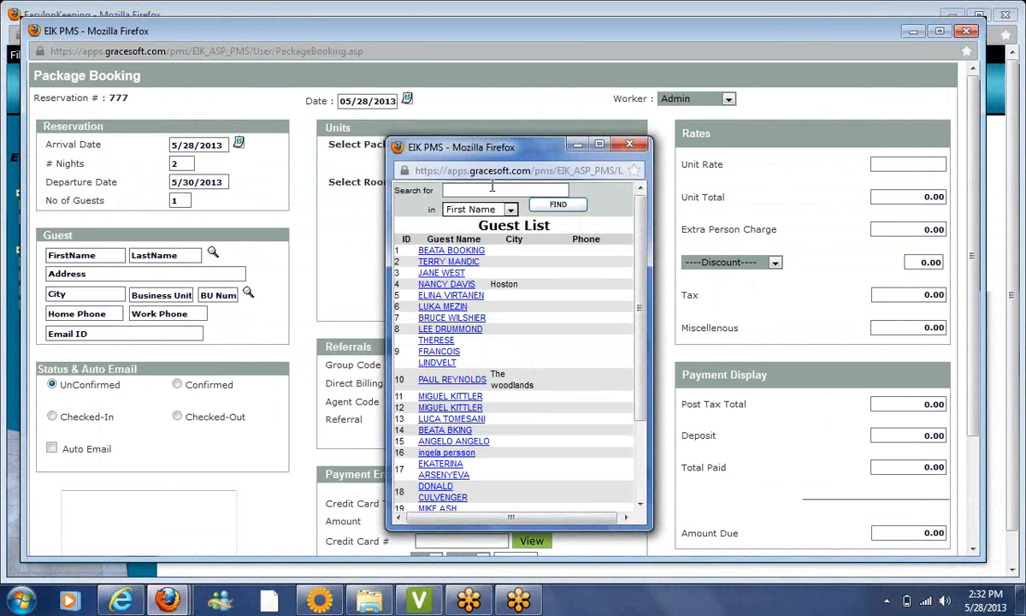
pyautogui.write('grace')
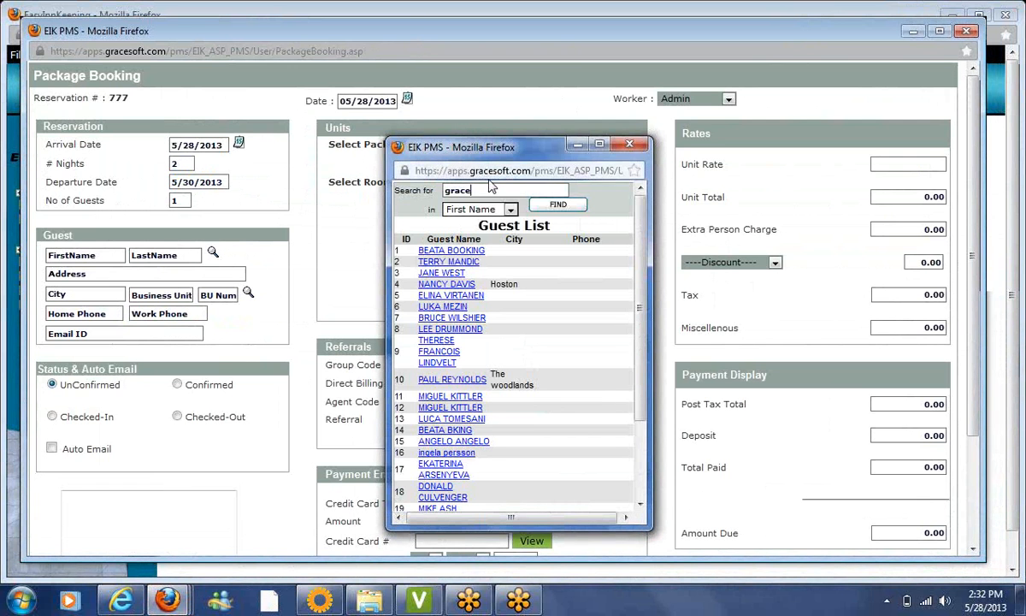
pyautogui.click(558, 206)
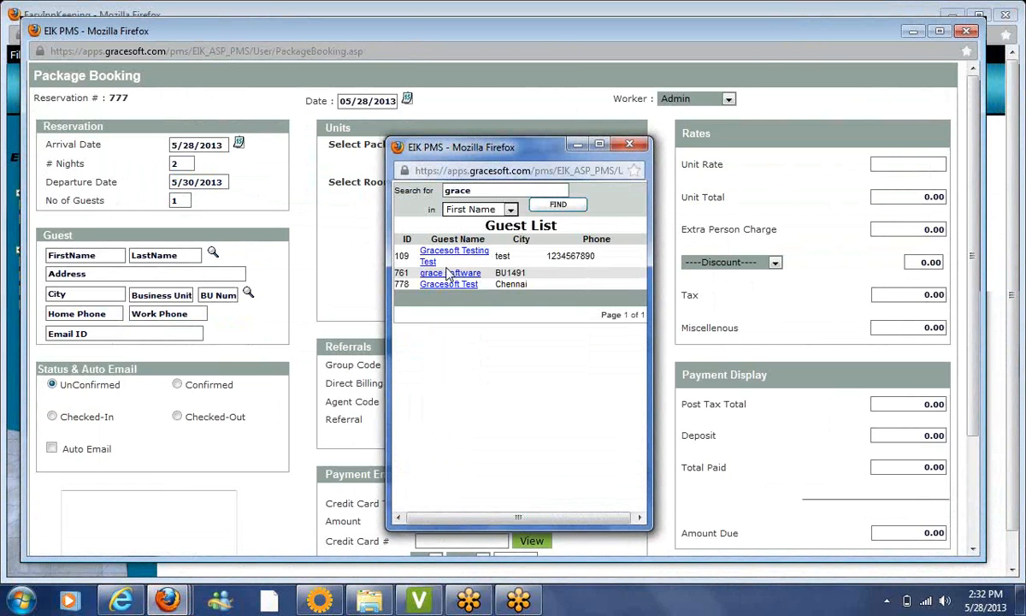
pyautogui.click(427, 273)
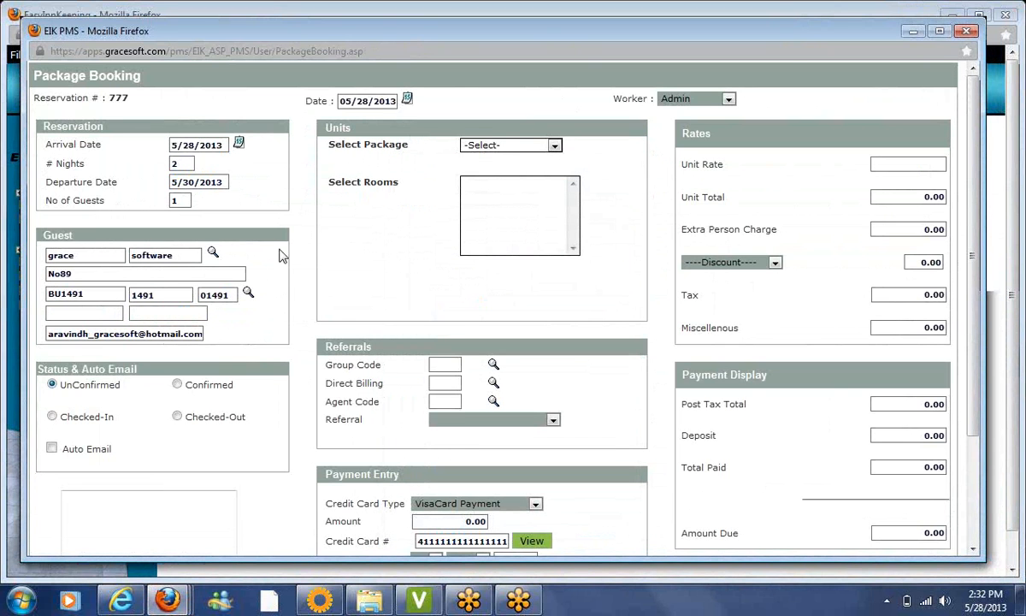
# Choose the Summer Package and select room BR1
pyautogui.click(505, 148)
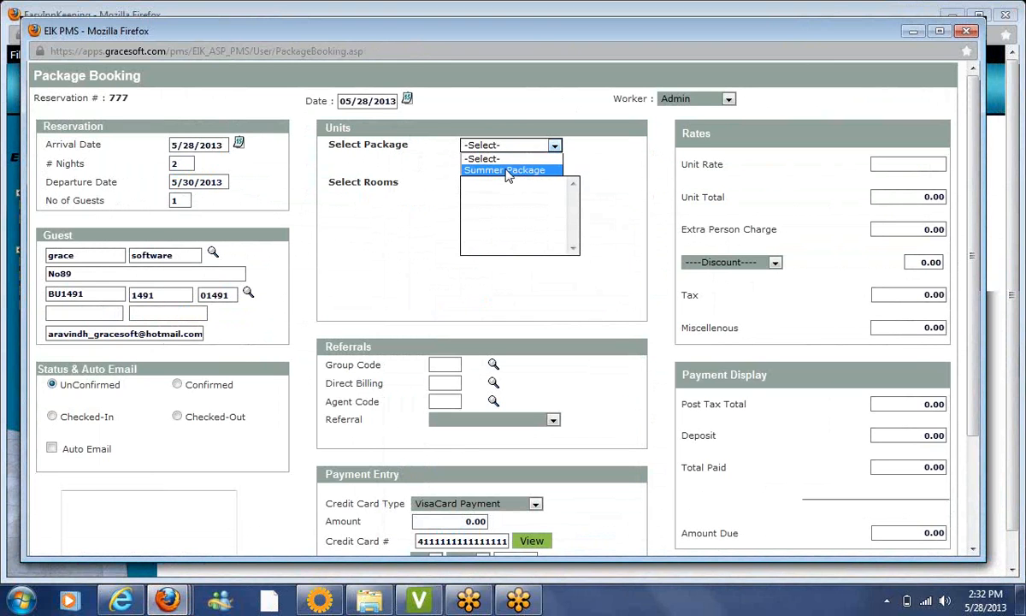
pyautogui.click(507, 171)
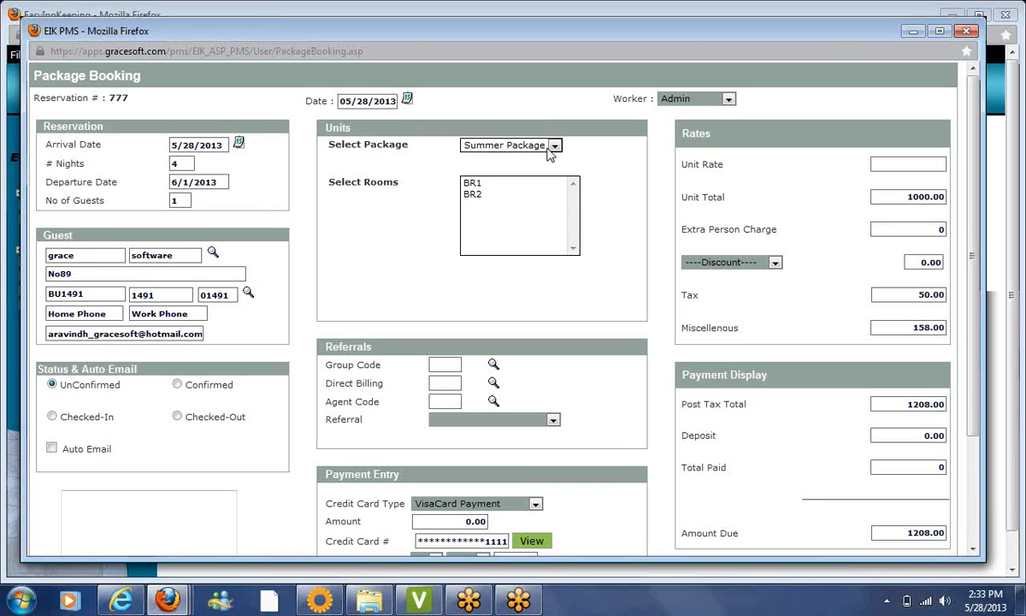
pyautogui.click(477, 183)
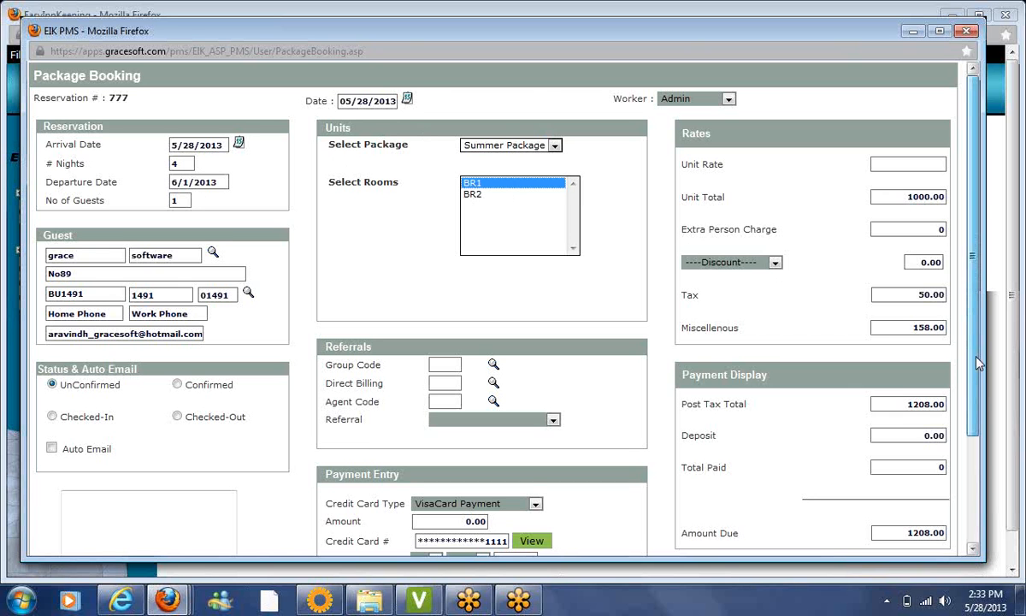
pyautogui.moveTo(979, 363); pyautogui.dragTo(971, 456)
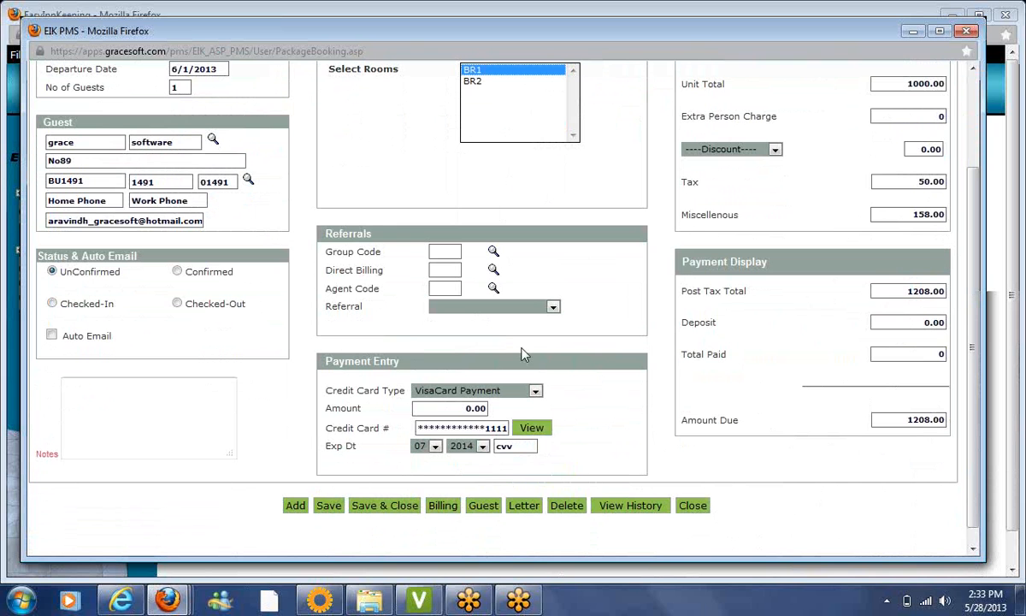
pyautogui.click(974, 111)
pyautogui.moveTo(974, 181); pyautogui.dragTo(973, 312)
# Add room BR2 and save the booking with both rooms
pyautogui.click(329, 488)
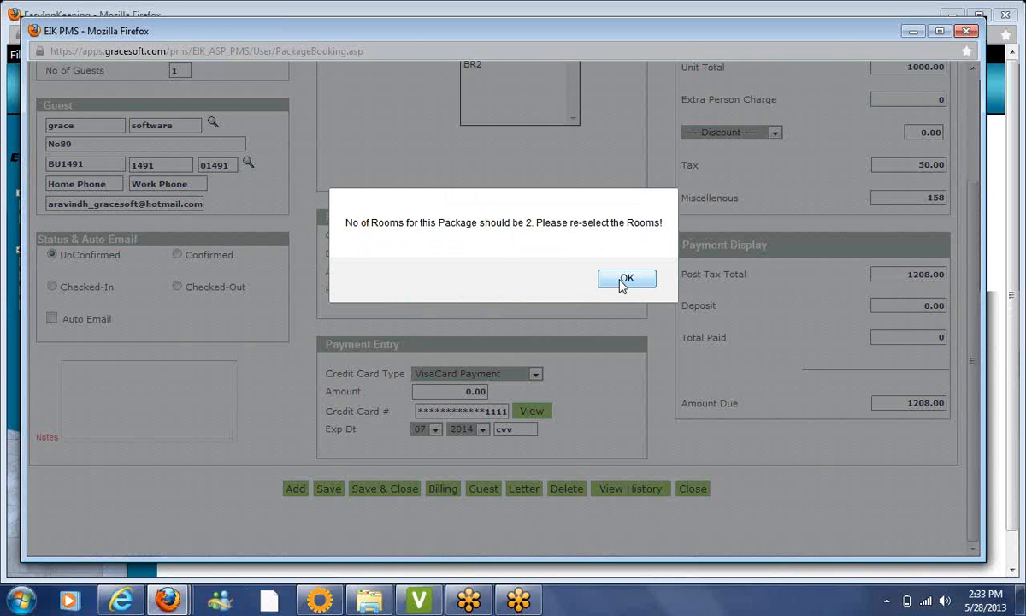
pyautogui.click(627, 279)
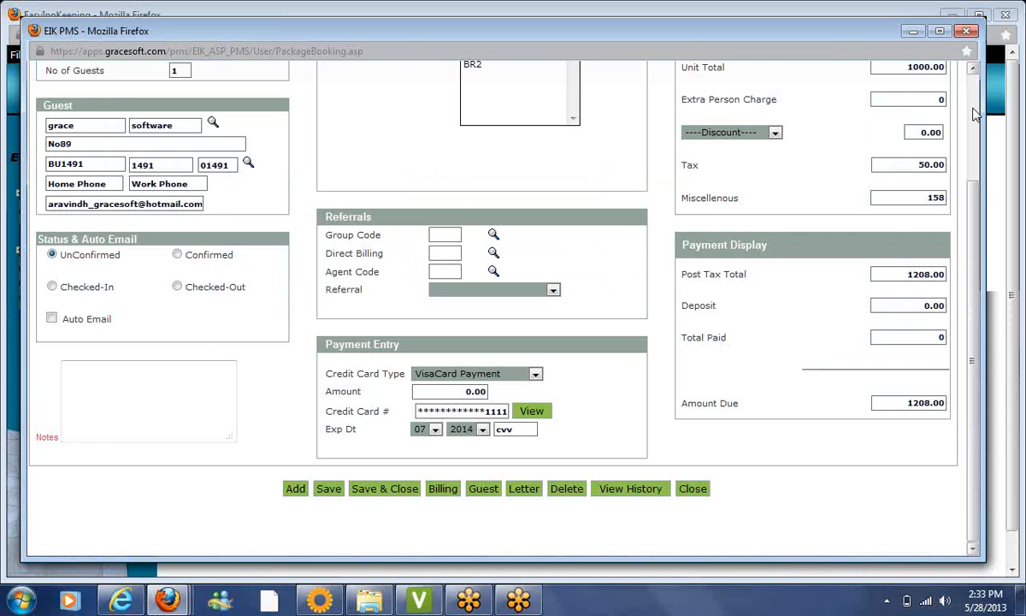
pyautogui.scroll(3, 975, 114)
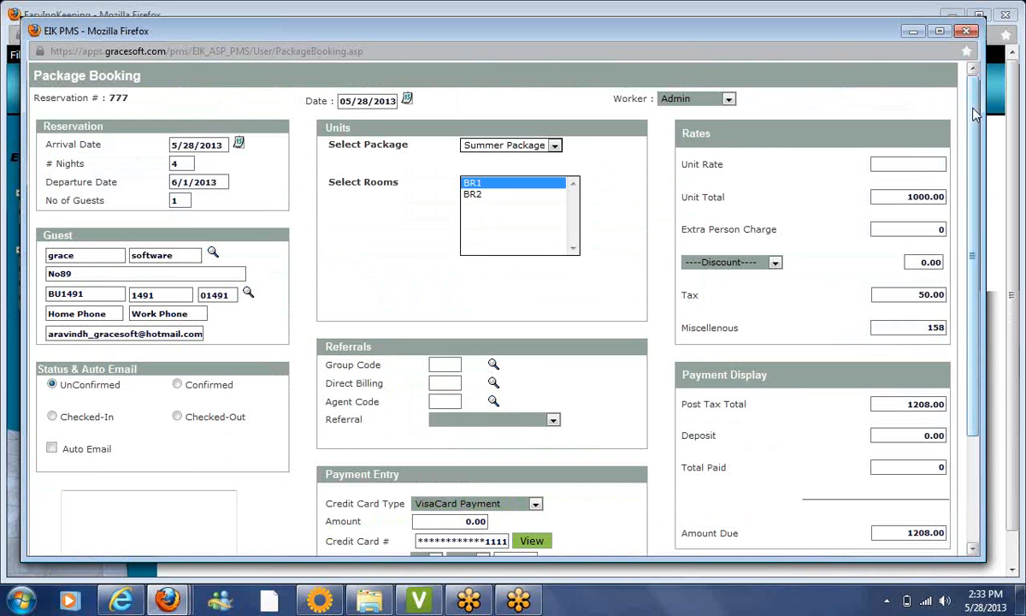
pyautogui.keyDown('ctrl'); pyautogui.click(489, 195); pyautogui.keyUp('ctrl')
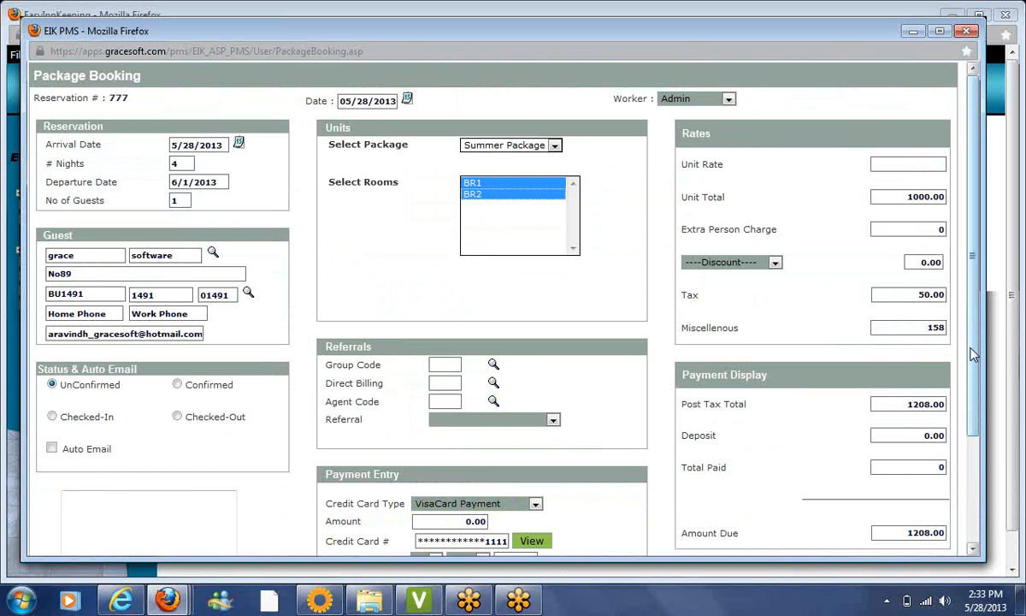
pyautogui.moveTo(973, 355); pyautogui.dragTo(980, 434)
pyautogui.click(331, 519)
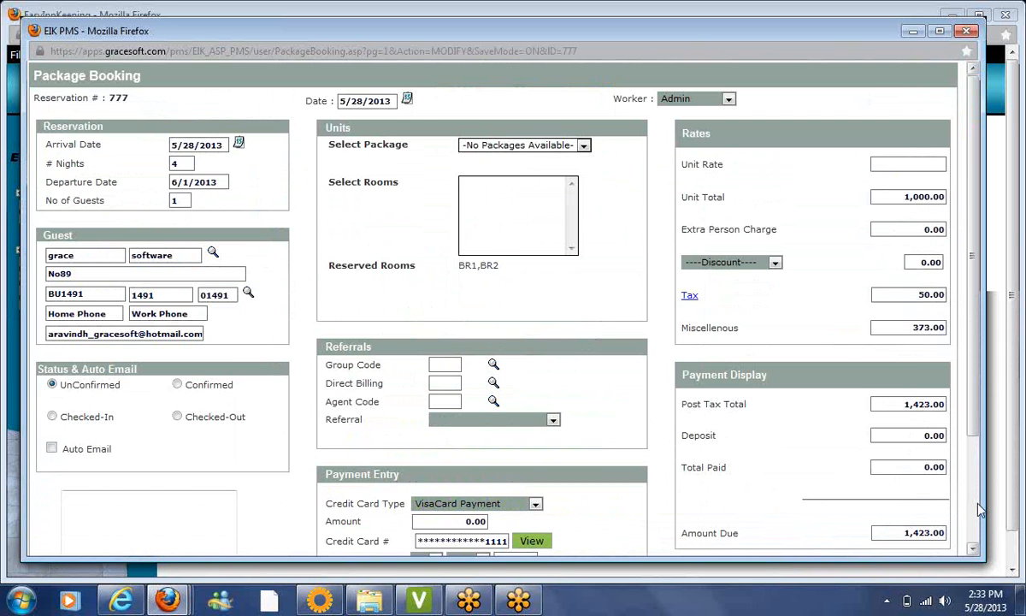
# Review the 1,423.00 billing total, then close the billing details and booking window
pyautogui.scroll(-3, 977, 510)
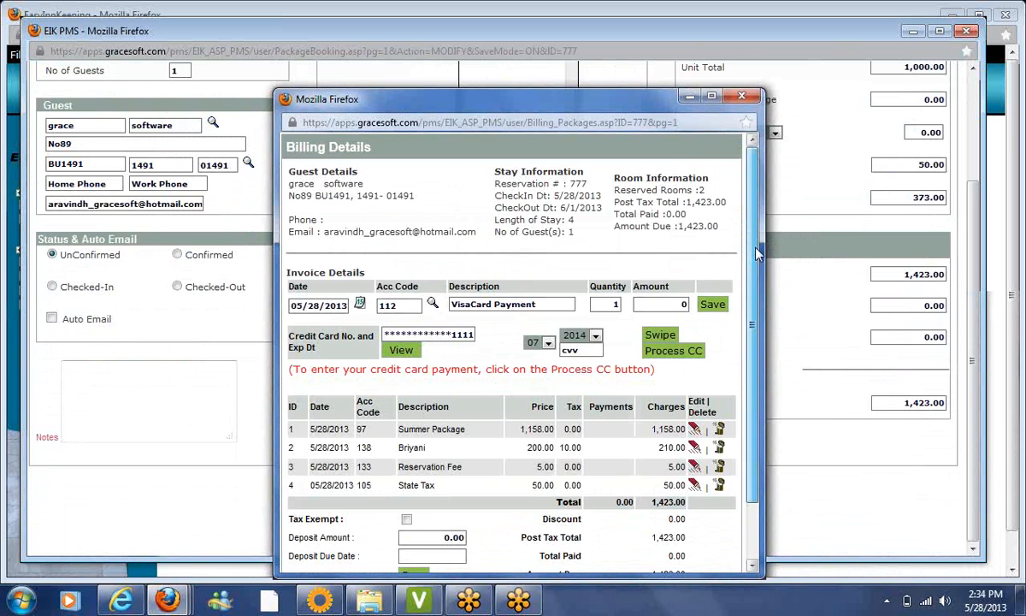
pyautogui.scroll(-2, 714, 252)
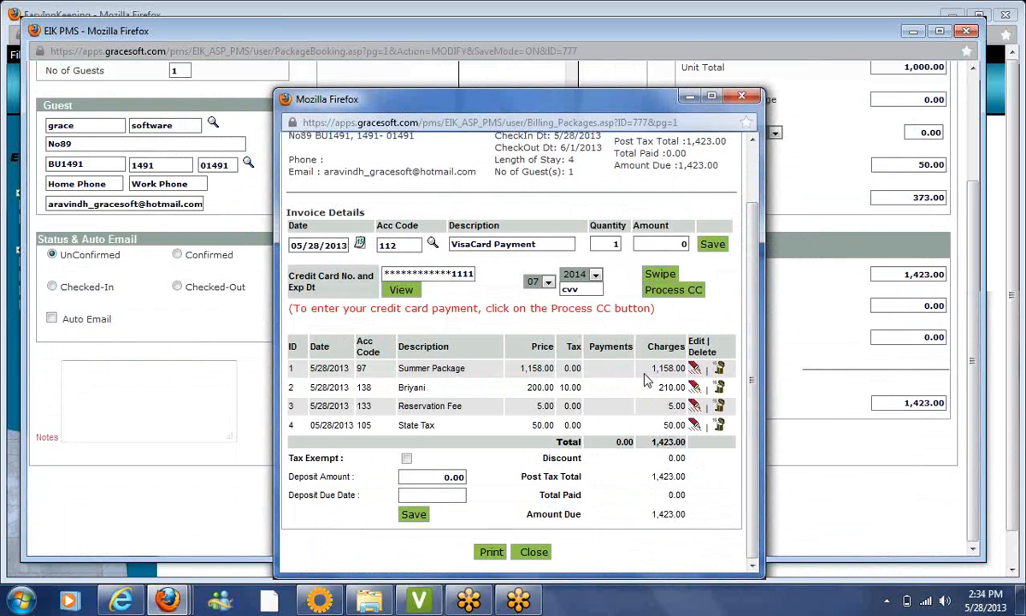
pyautogui.click(533, 552)
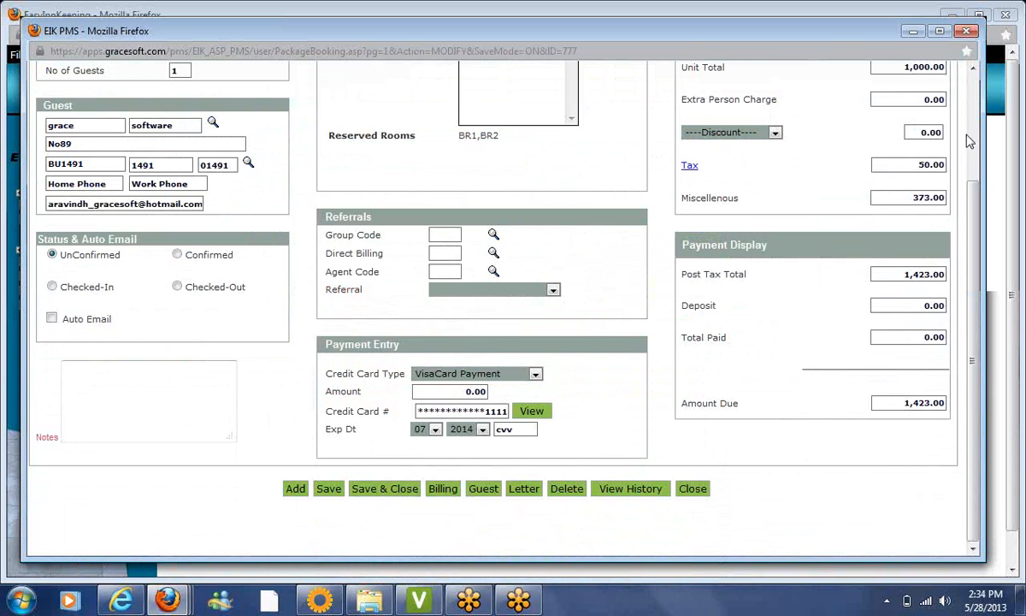
pyautogui.scroll(3, 973, 139)
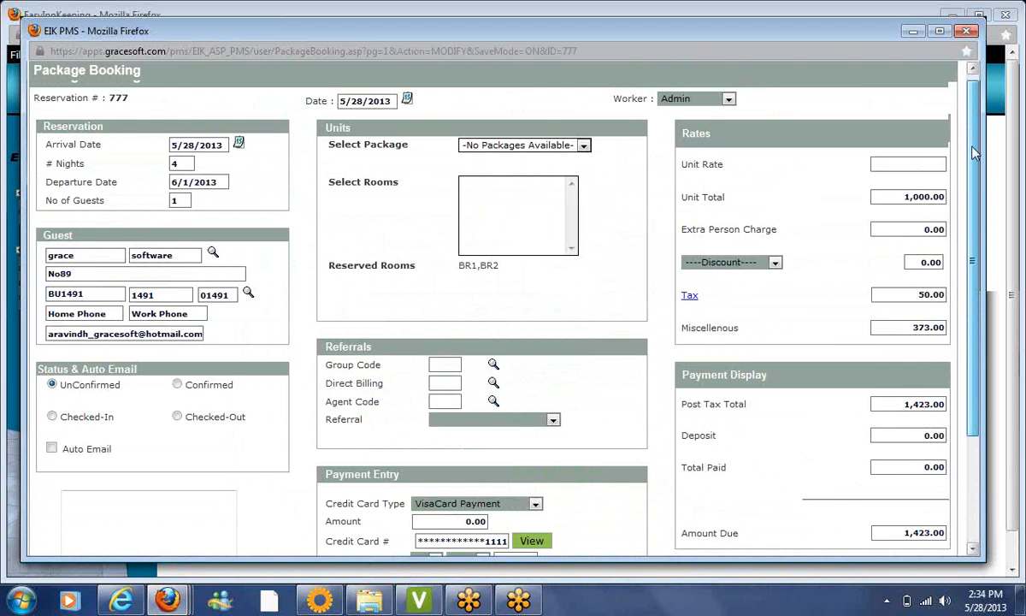
pyautogui.scroll(-3, 973, 140)
pyautogui.scroll(3, 954, 103)
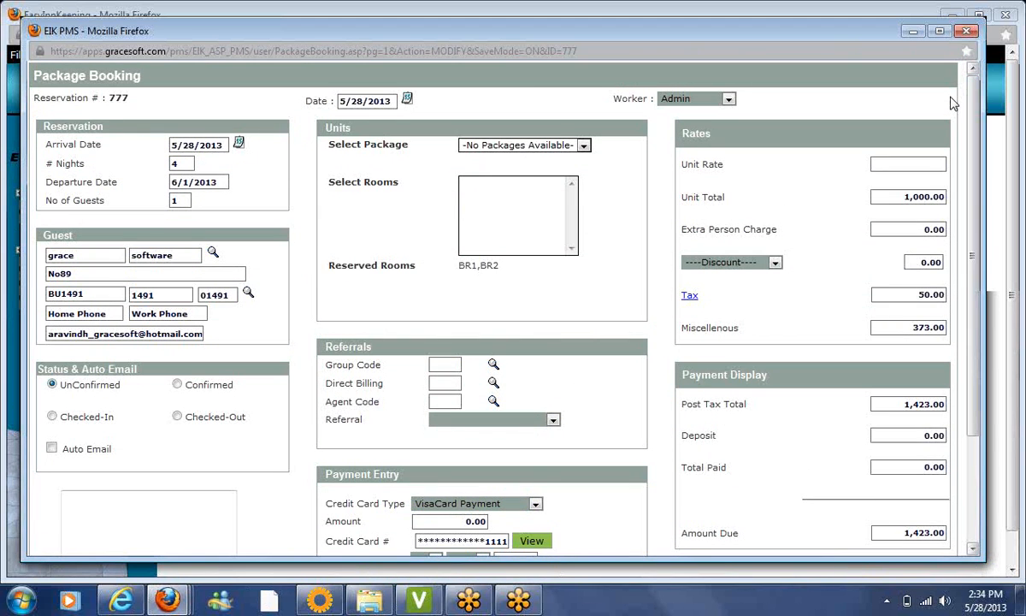
pyautogui.click(969, 31)
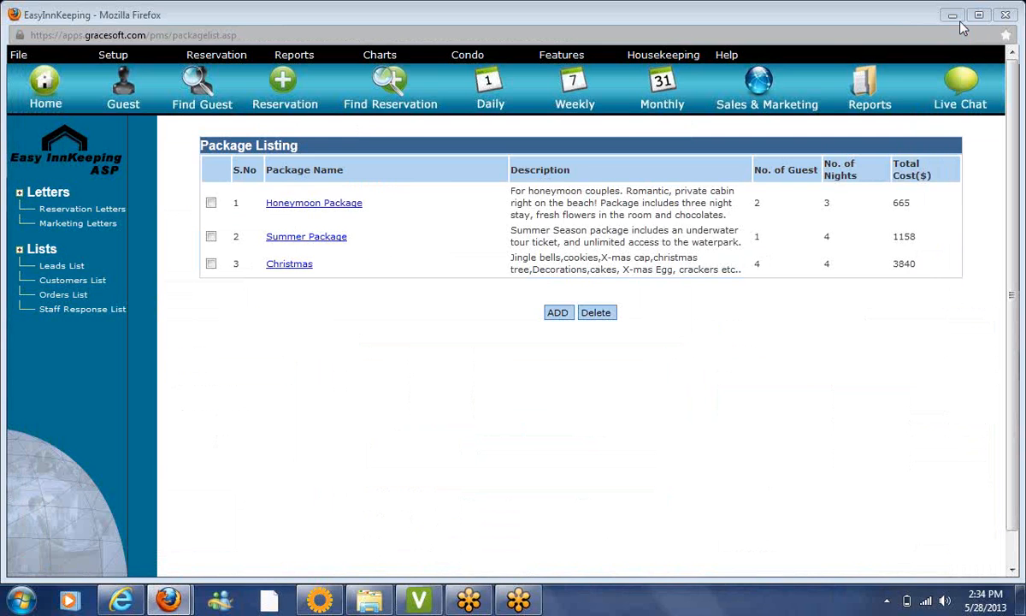
# Show the Monthly Availability Calendar for 6 June–6 July 2013
pyautogui.click(666, 103)
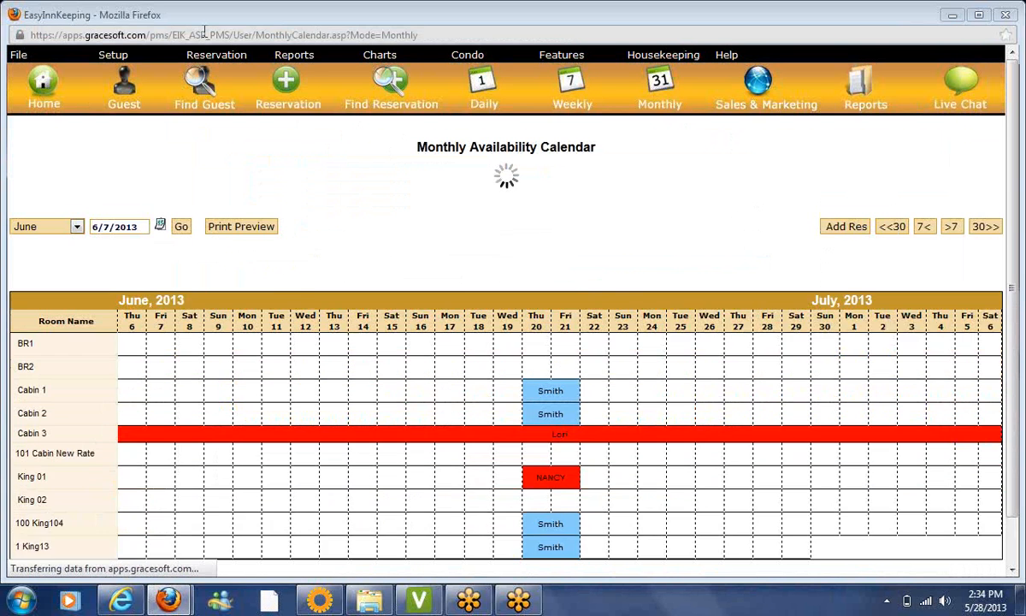
pyautogui.moveTo(203, 62)
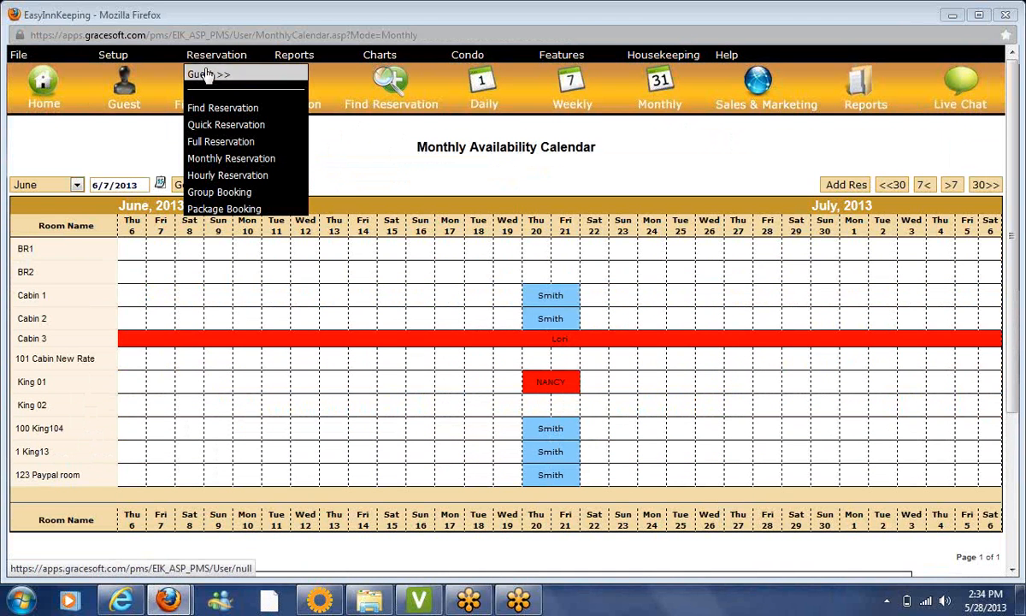